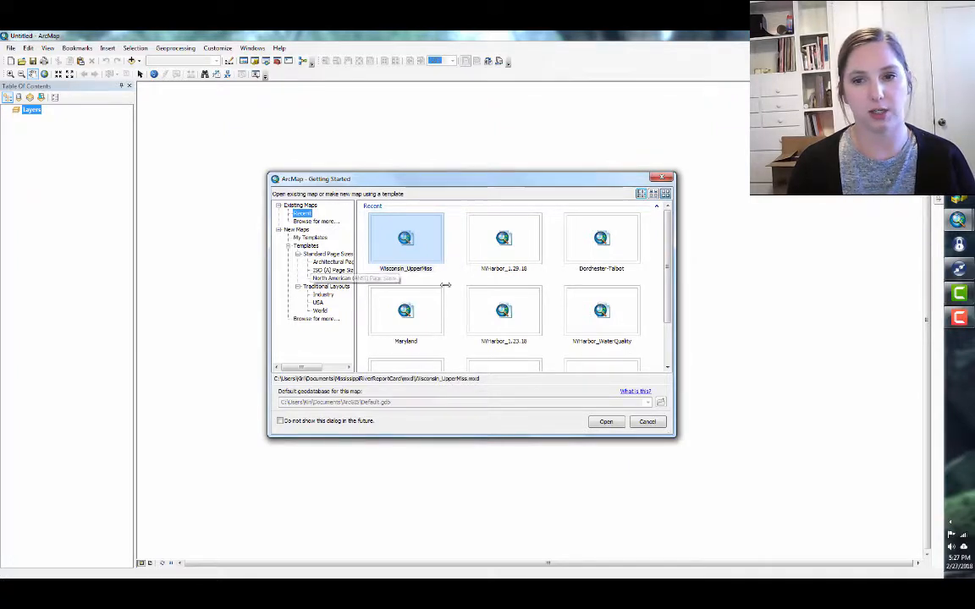
Create a new map from the ARCH A Landscape template in the standard architectural page sizes.
left_click(326, 256)
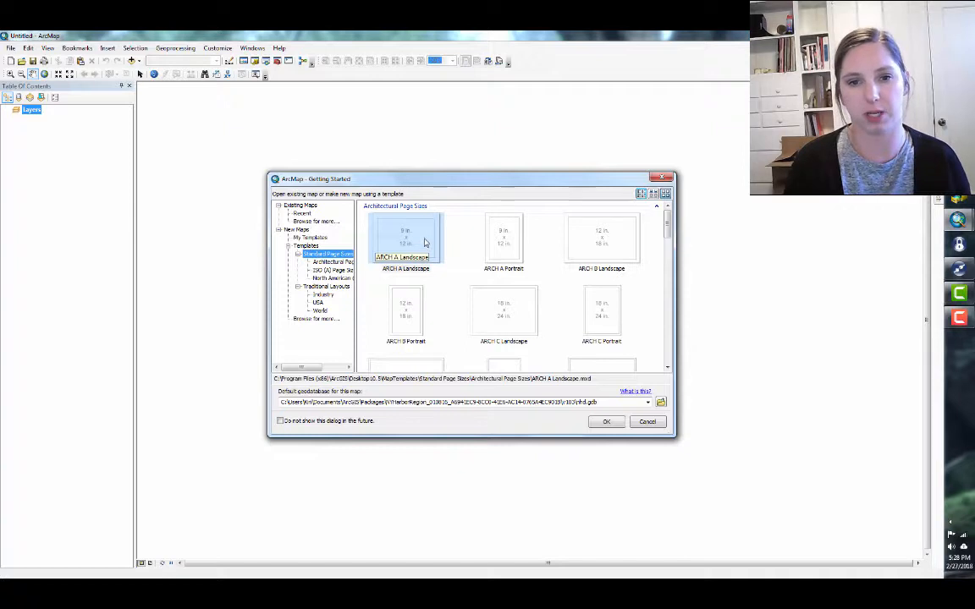
left_click(425, 243)
left_click(606, 422)
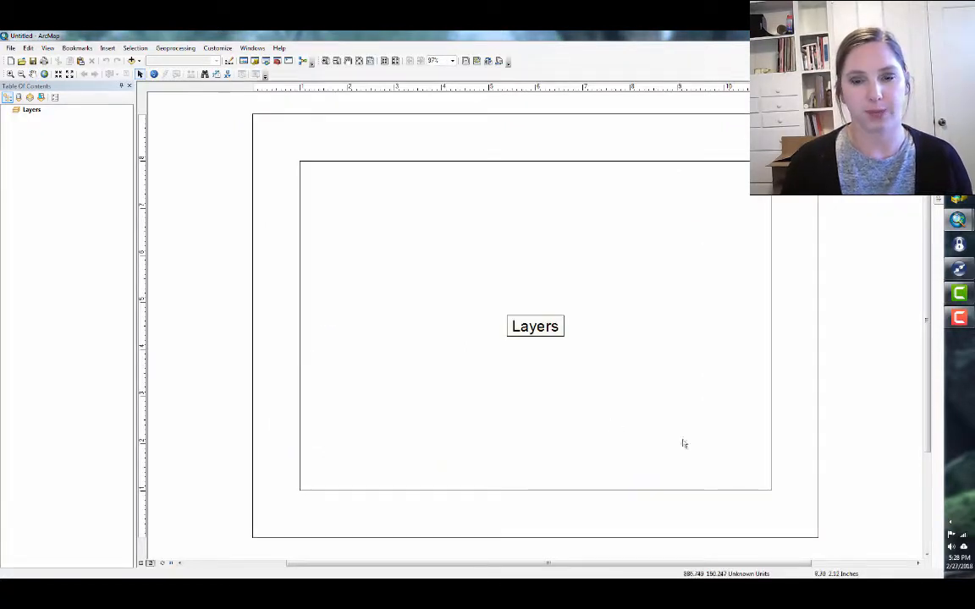
Move and enlarge the Layers data frame so it fills the page, leaving a narrow margin on all sides.
left_click(607, 427)
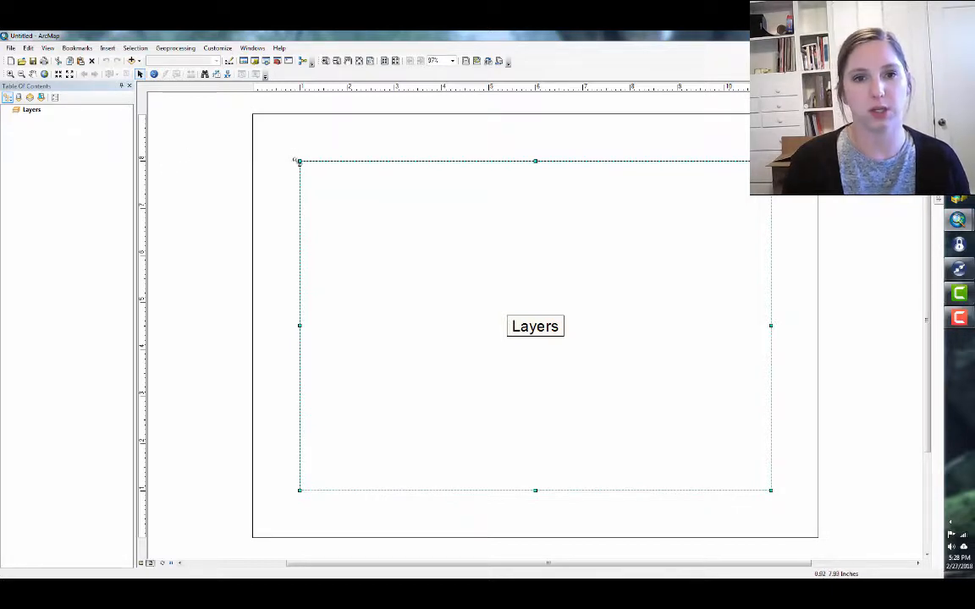
left_click_drag(339, 180, 309, 148)
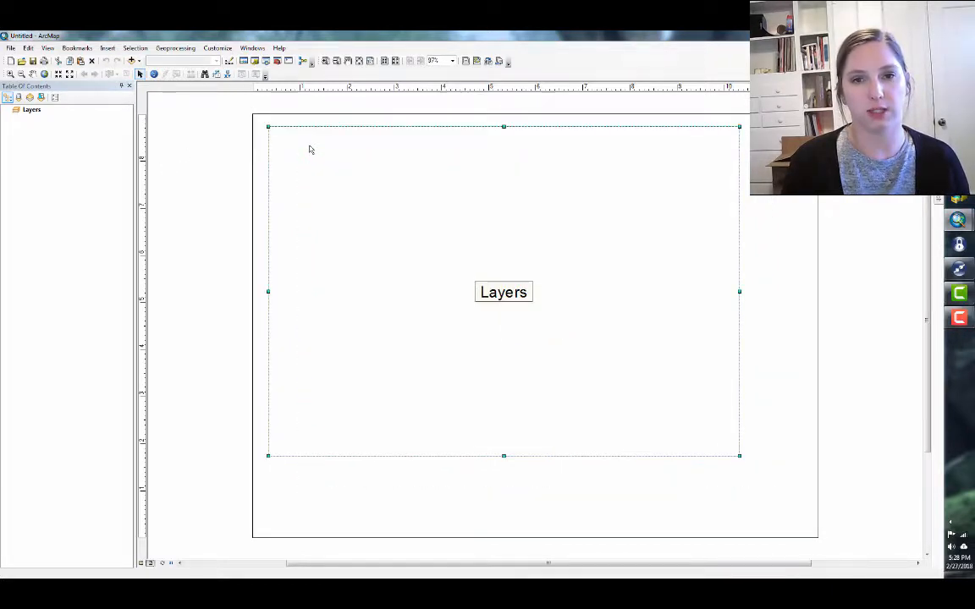
left_click_drag(740, 456, 739, 526)
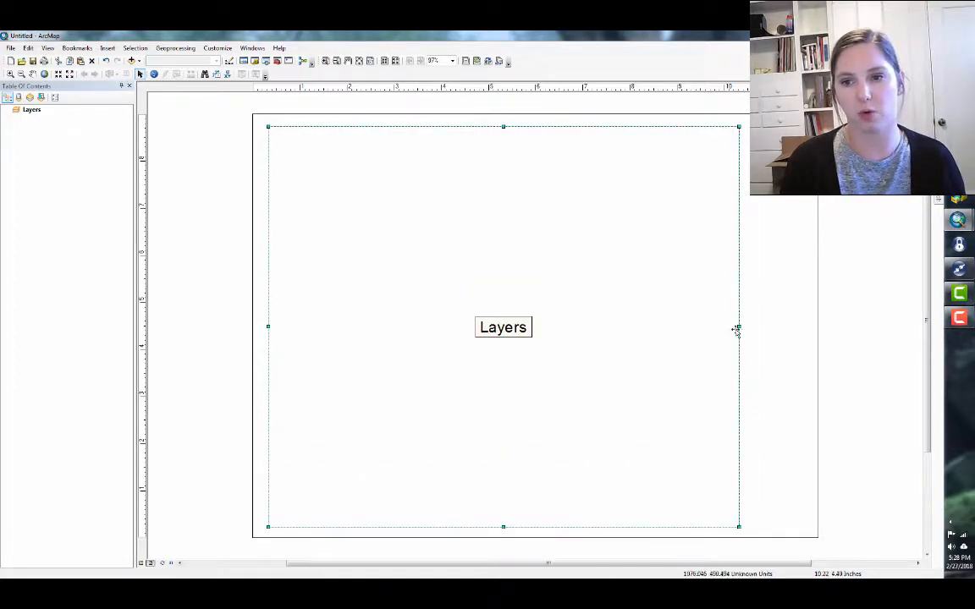
left_click_drag(739, 326, 797, 319)
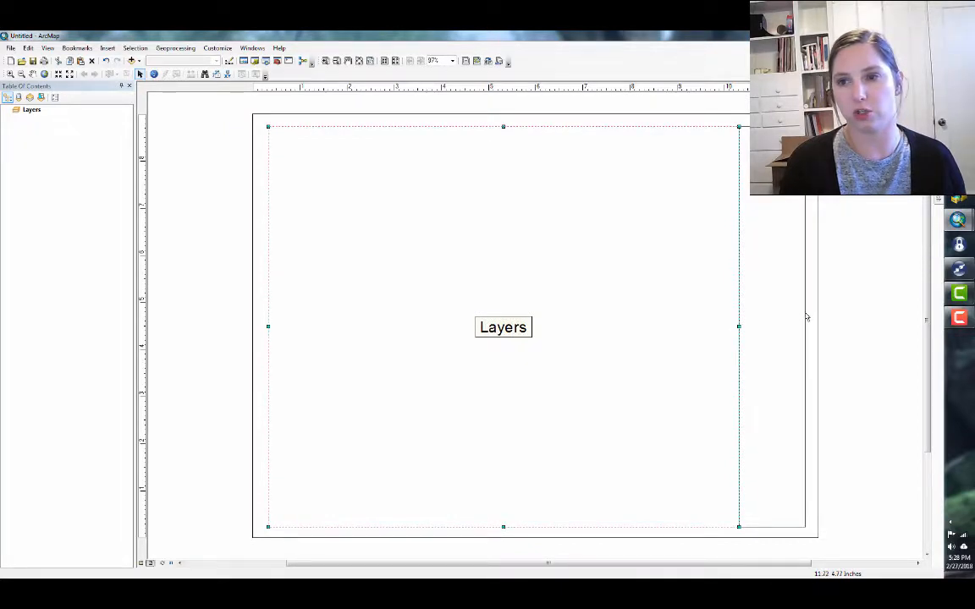
right_click(805, 317)
left_click(709, 340)
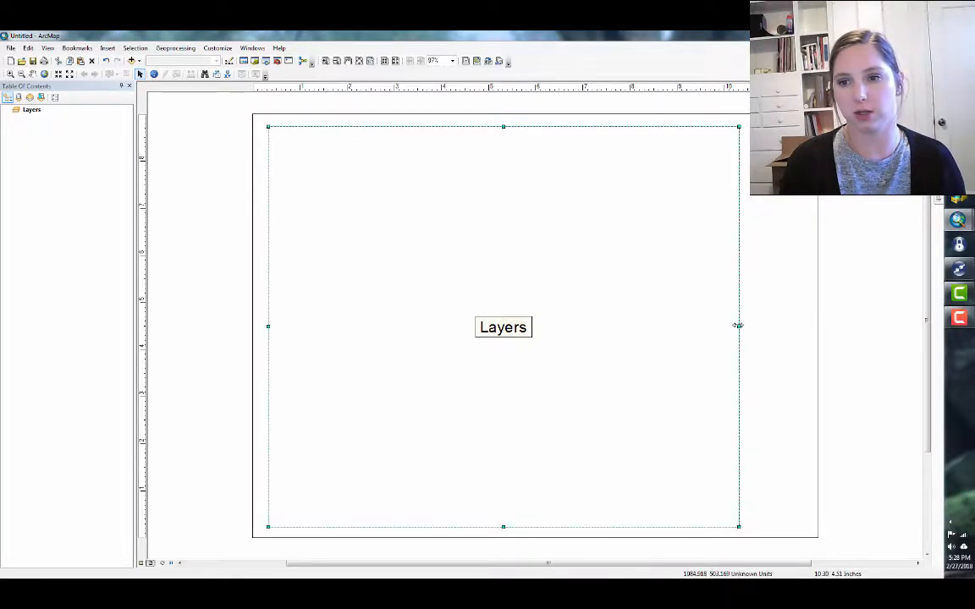
left_click_drag(739, 326, 803, 320)
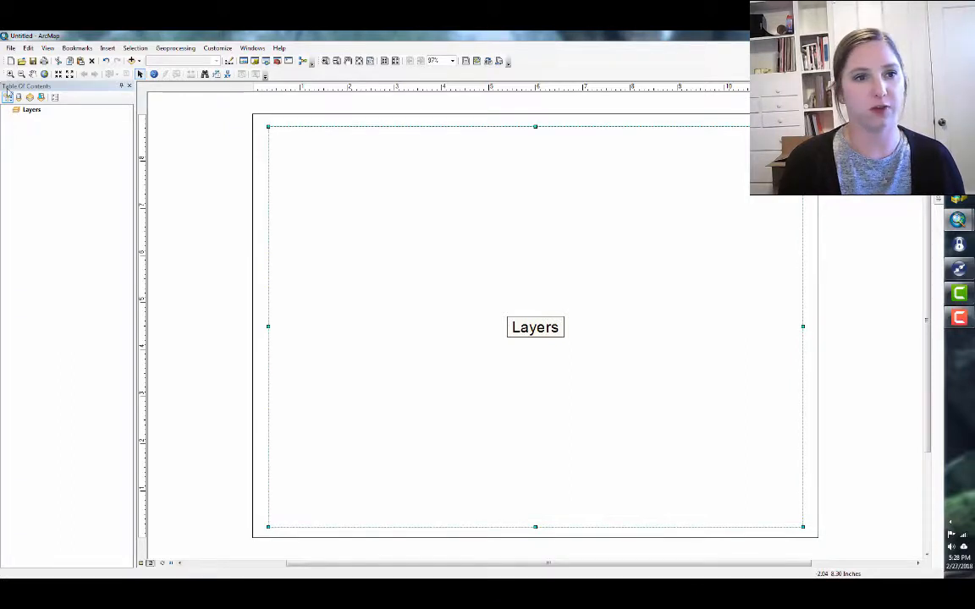
left_click(29, 110)
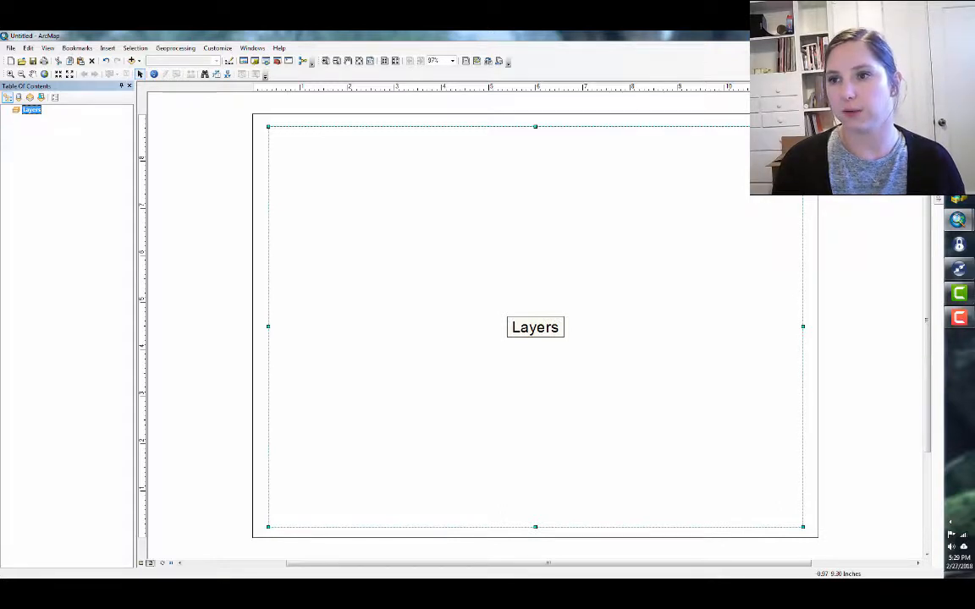
mouse_move(938, 186)
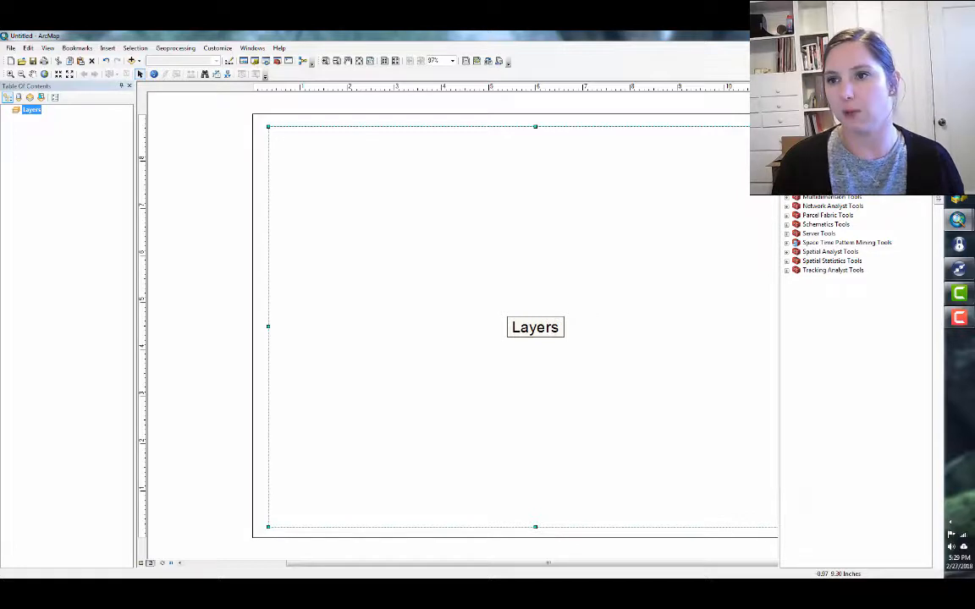
mouse_move(937, 118)
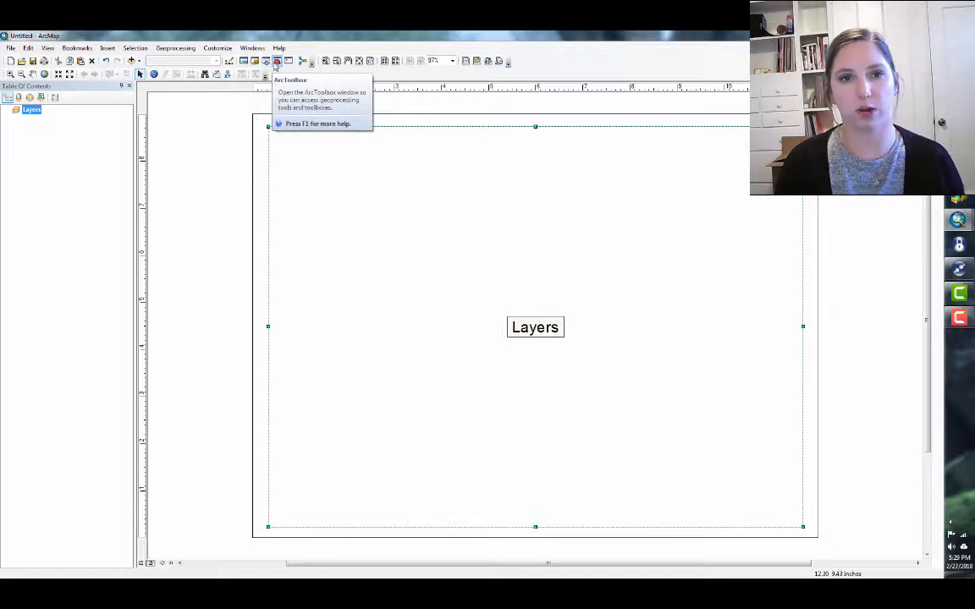
left_click(266, 62)
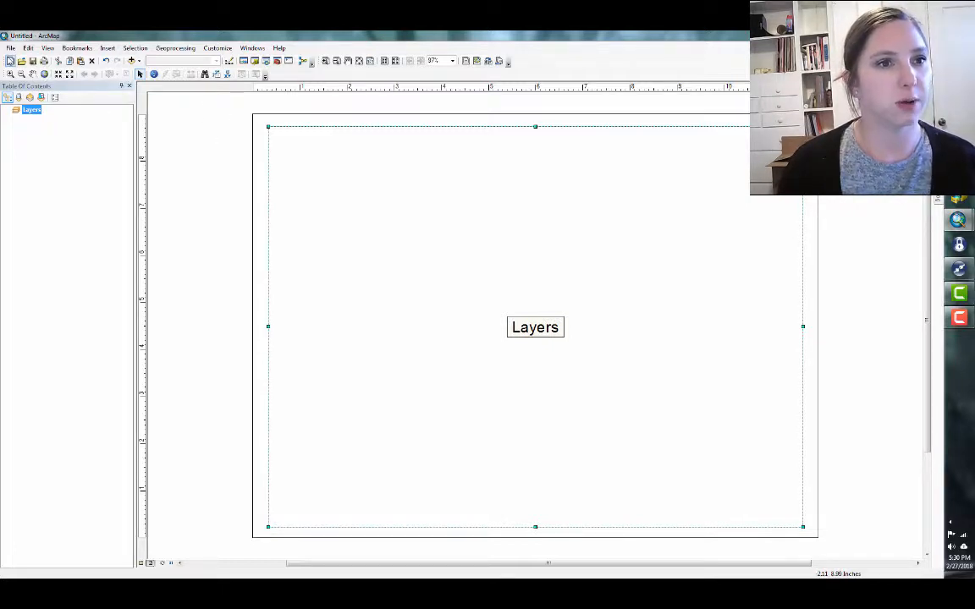
left_click(11, 48)
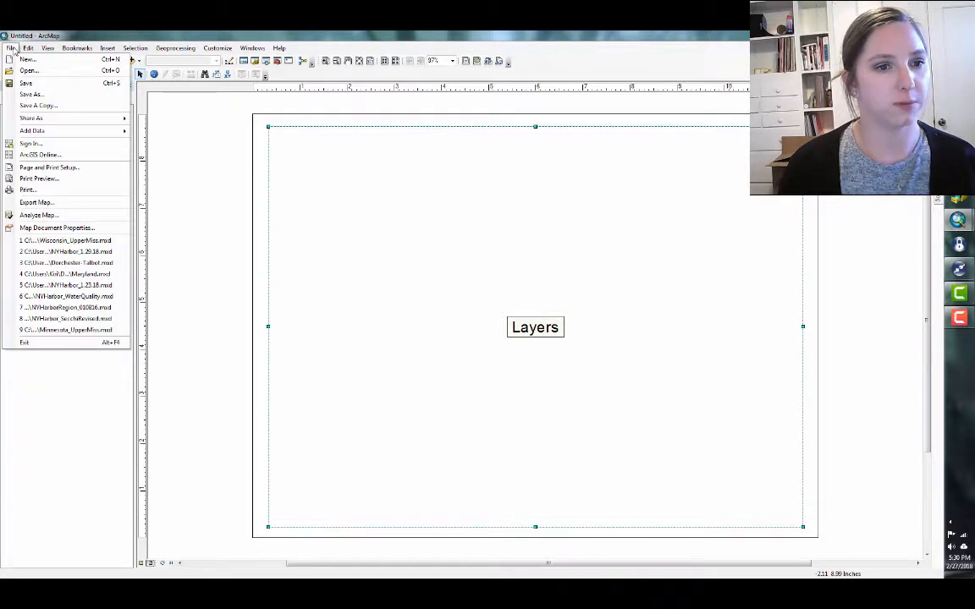
mouse_move(33, 52)
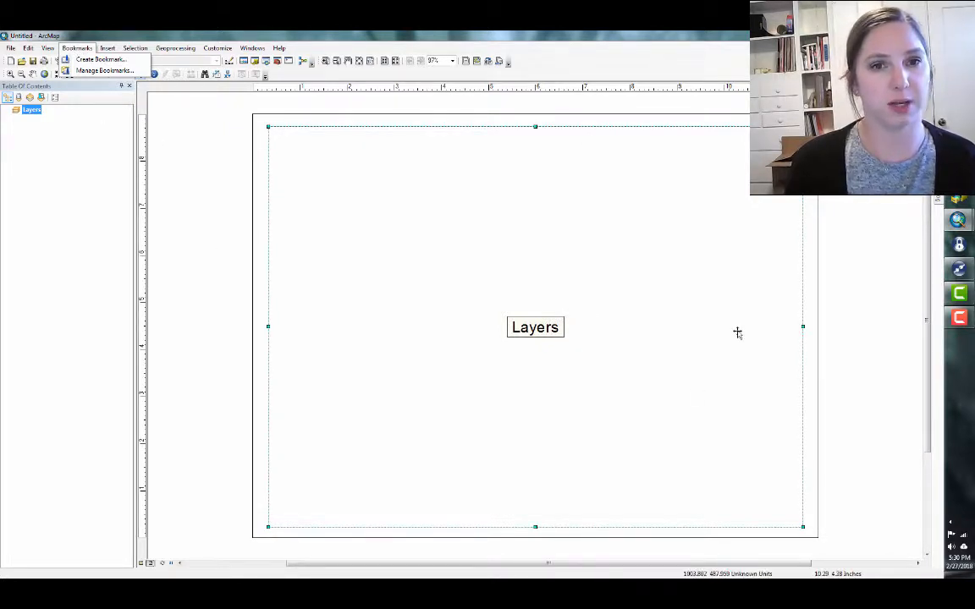
left_click(200, 32)
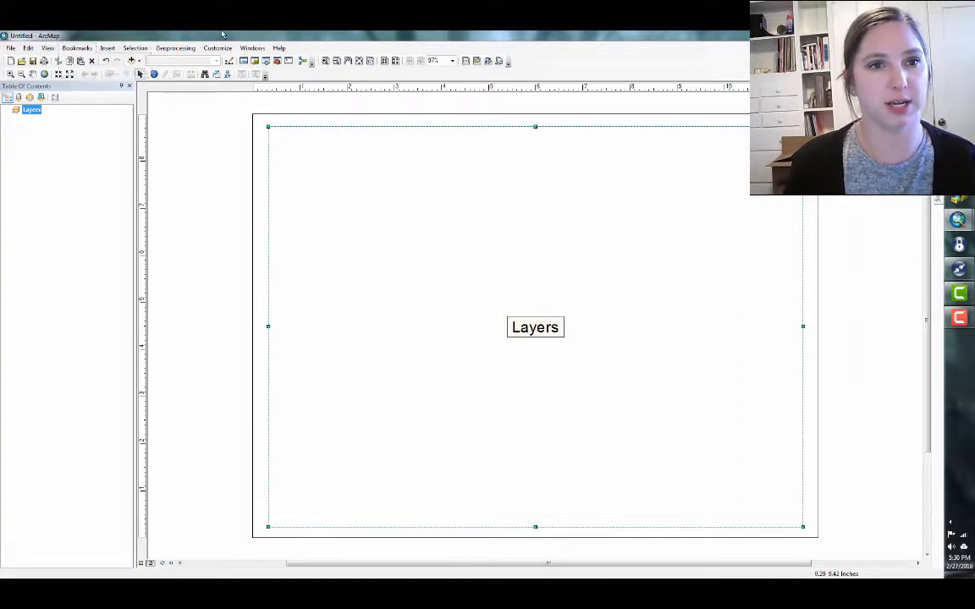
left_click(109, 51)
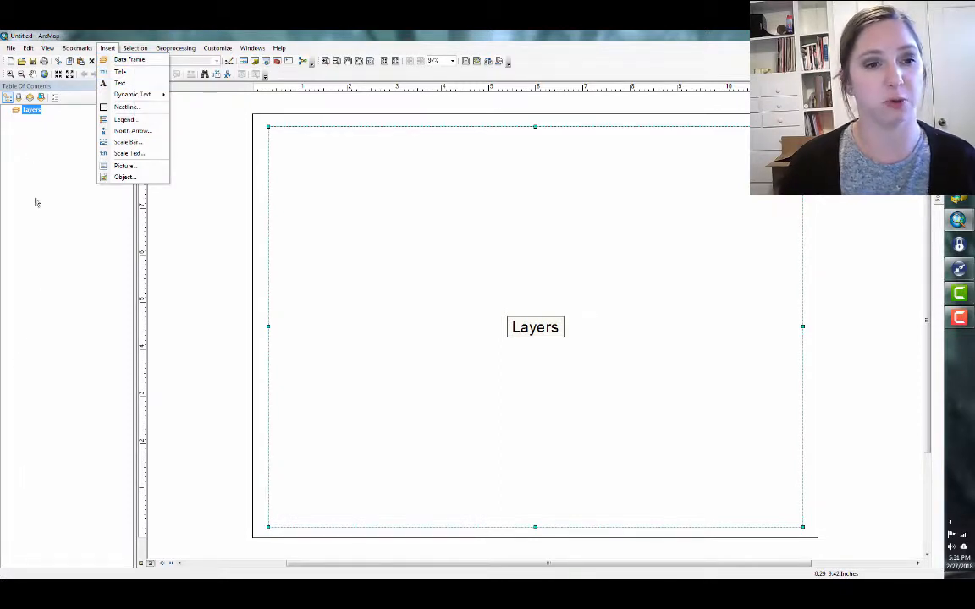
left_click(102, 46)
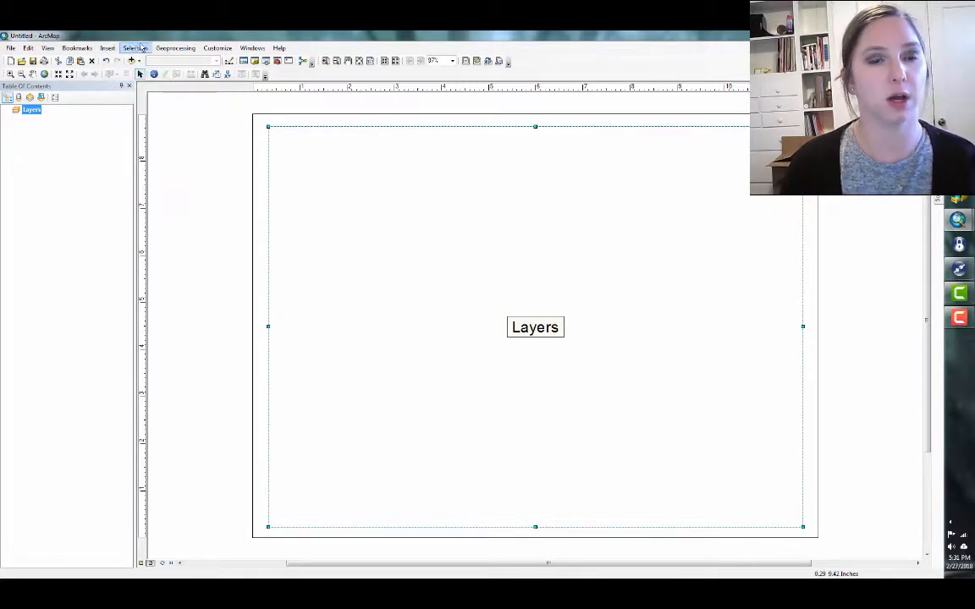
left_click(143, 48)
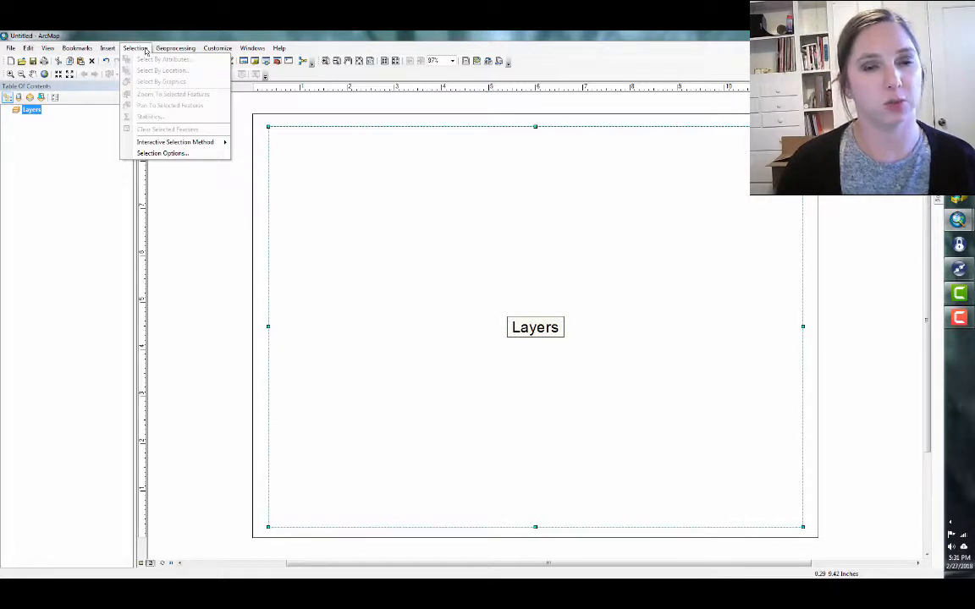
left_click(135, 48)
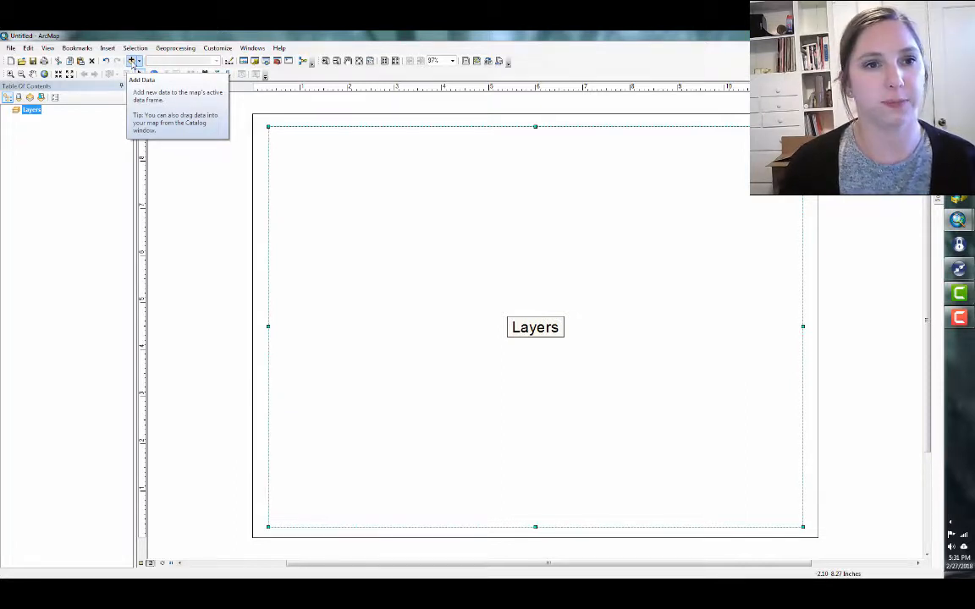
Look through the ChesapeakeBay folder's datasets available for adding to the map, without adding any.
mouse_move(938, 170)
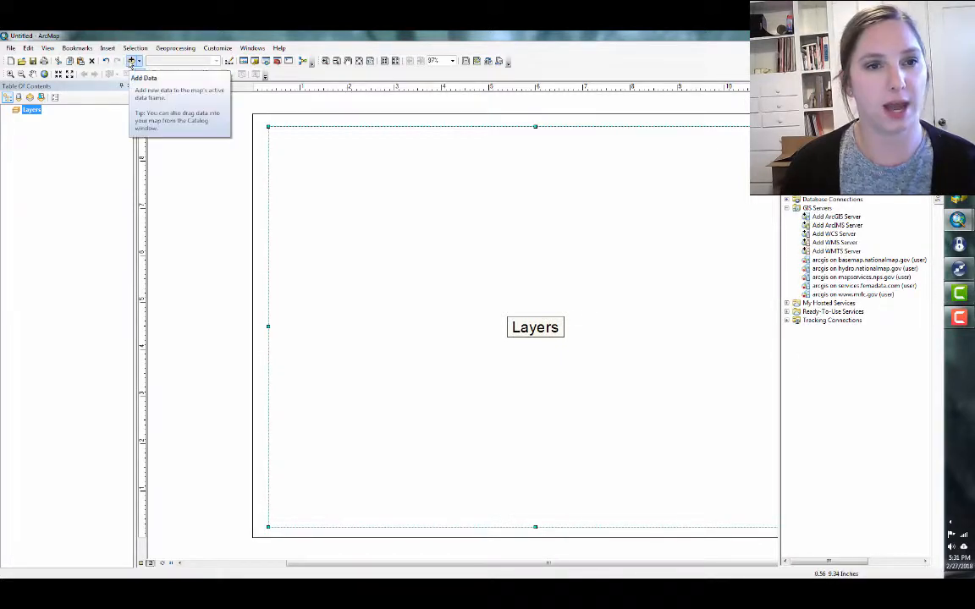
left_click(131, 61)
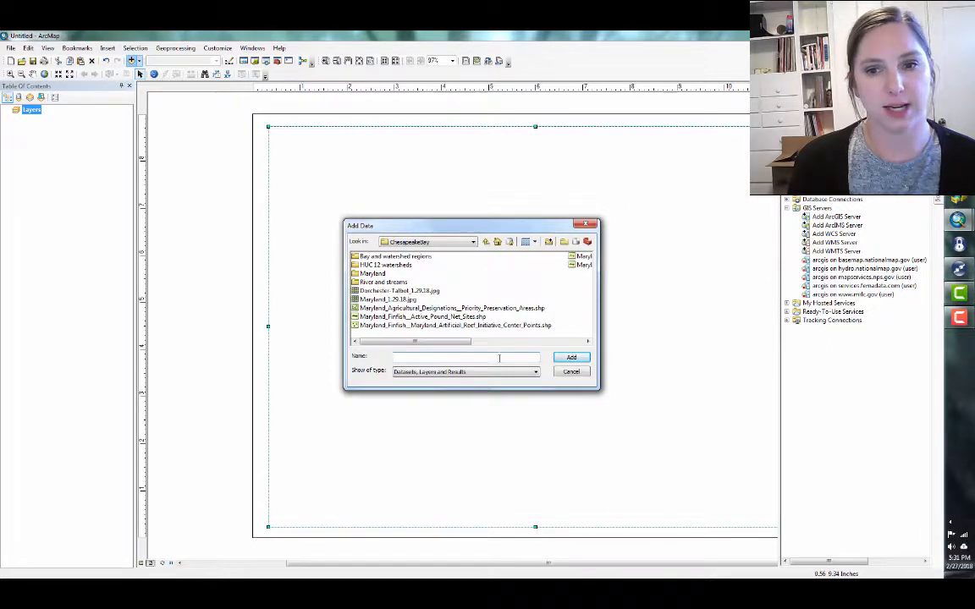
key("Escape")
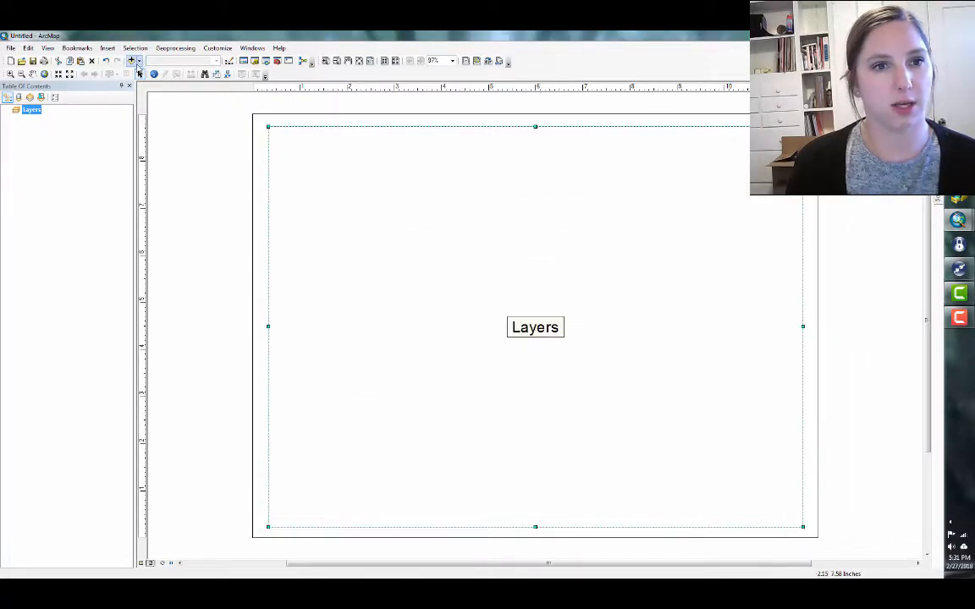
left_click(140, 62)
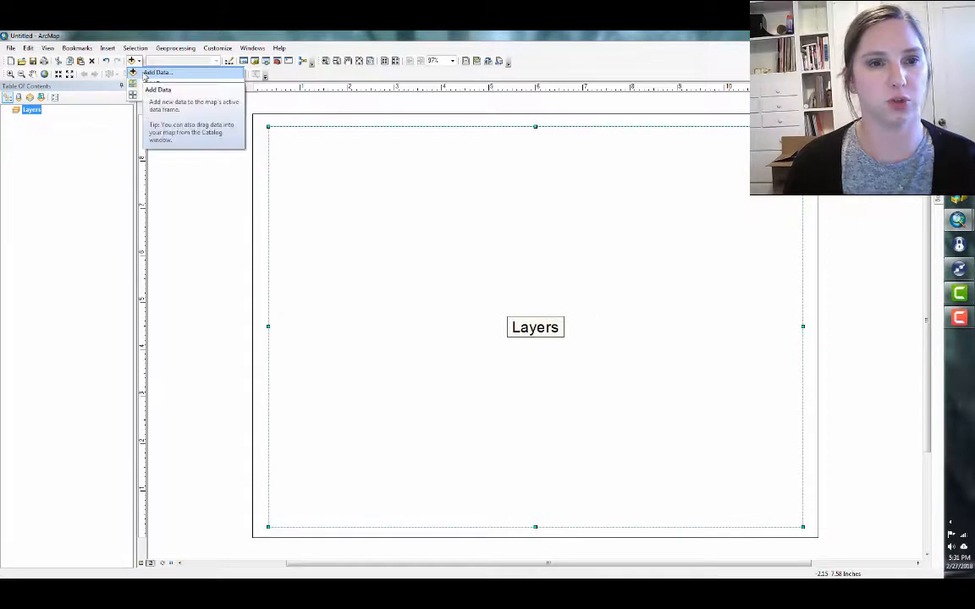
left_click(155, 72)
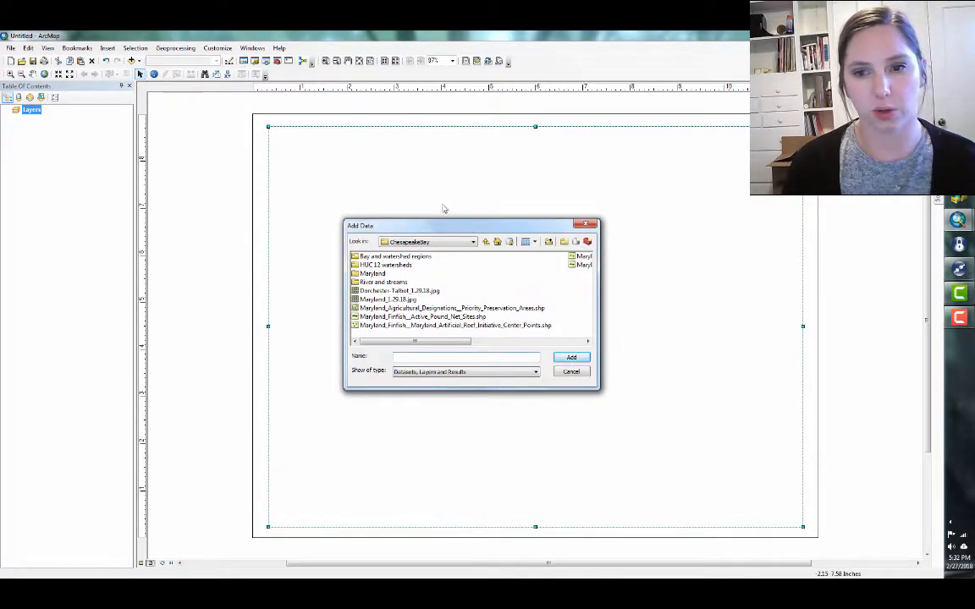
left_click(573, 372)
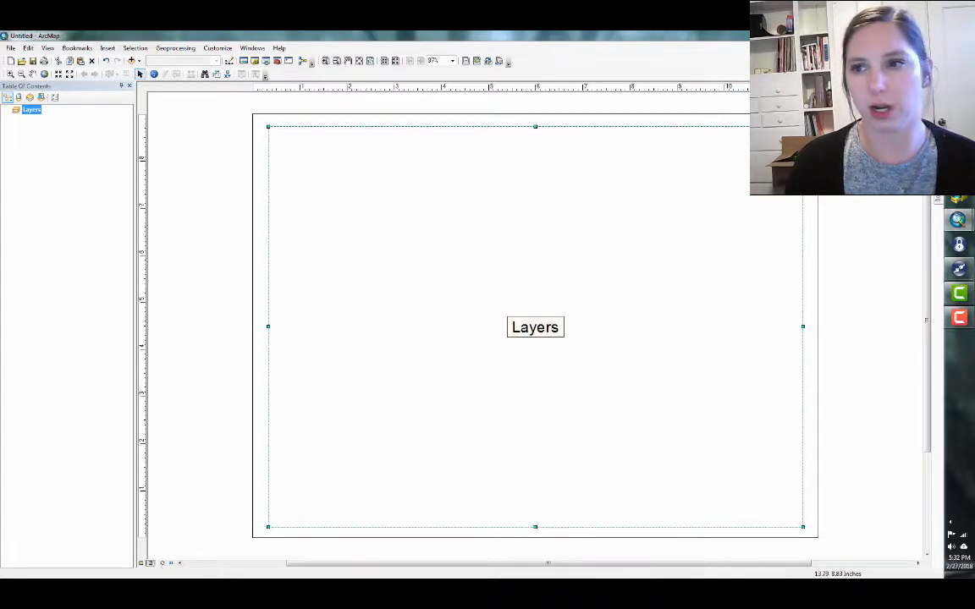
Switch to the Maryland map document and review the display and symbology properties of the Chesapeake Bay_complex outline layer without changing them.
mouse_move(959, 221)
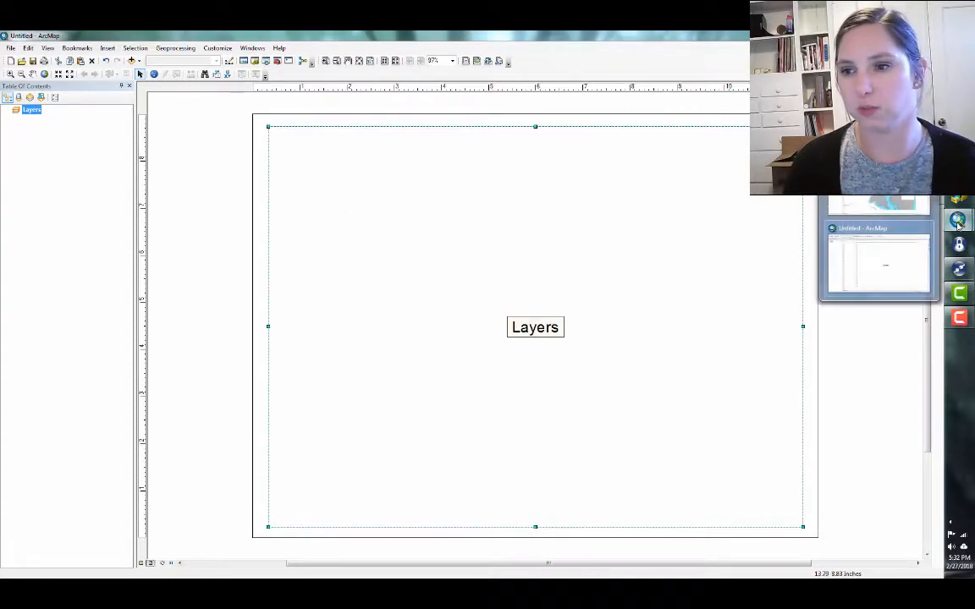
left_click(863, 207)
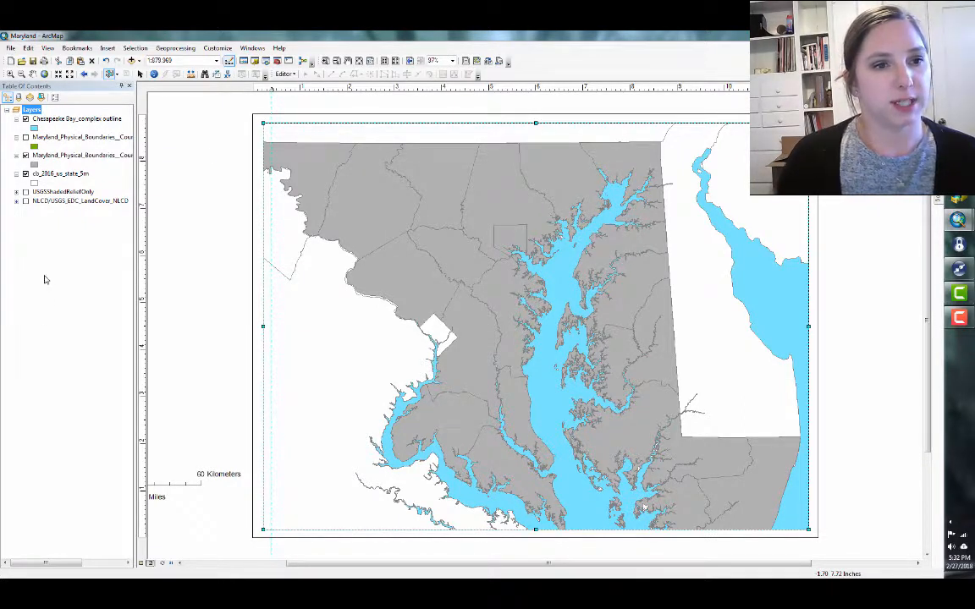
left_click(68, 120)
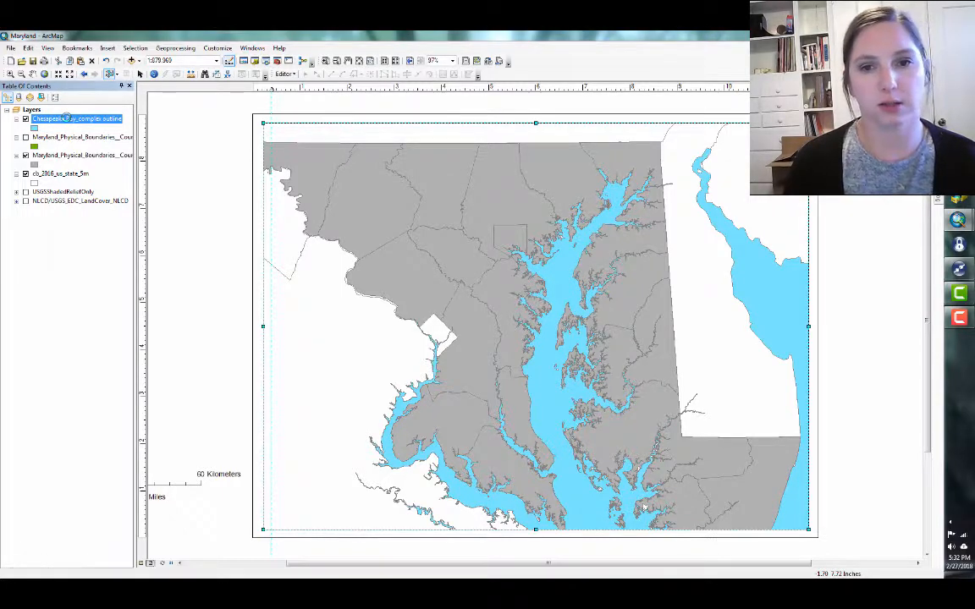
double_click(66, 118)
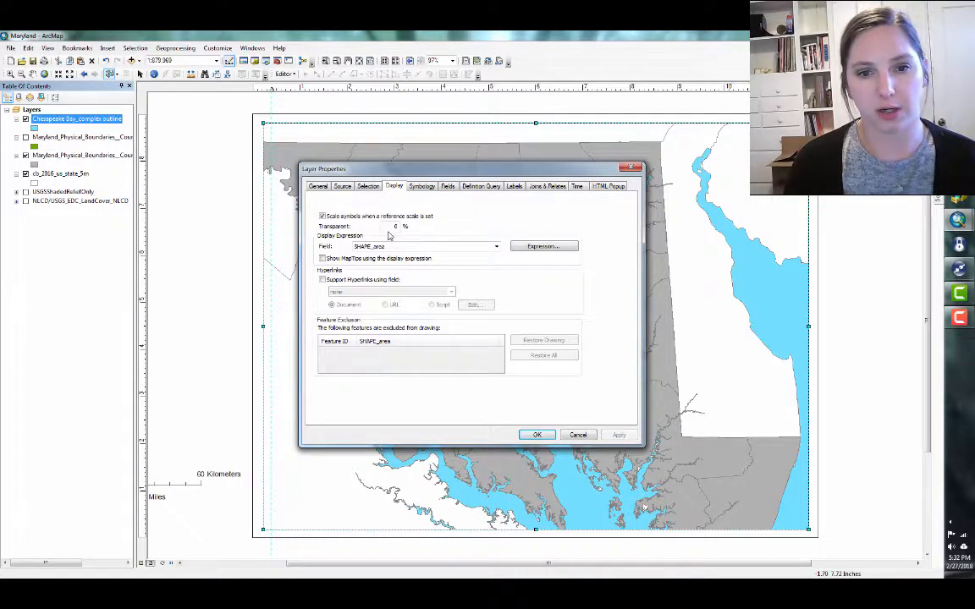
left_click(422, 186)
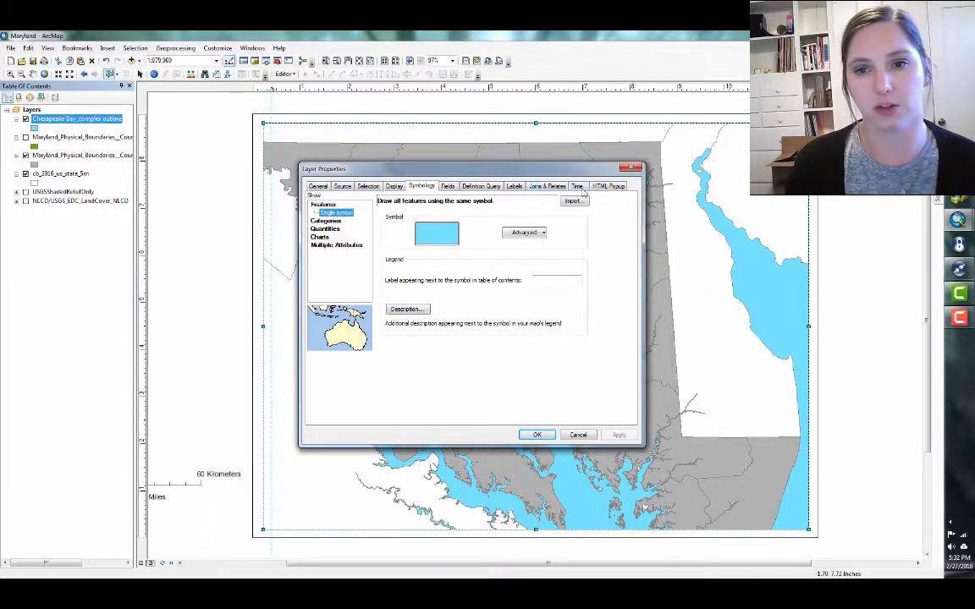
left_click(578, 436)
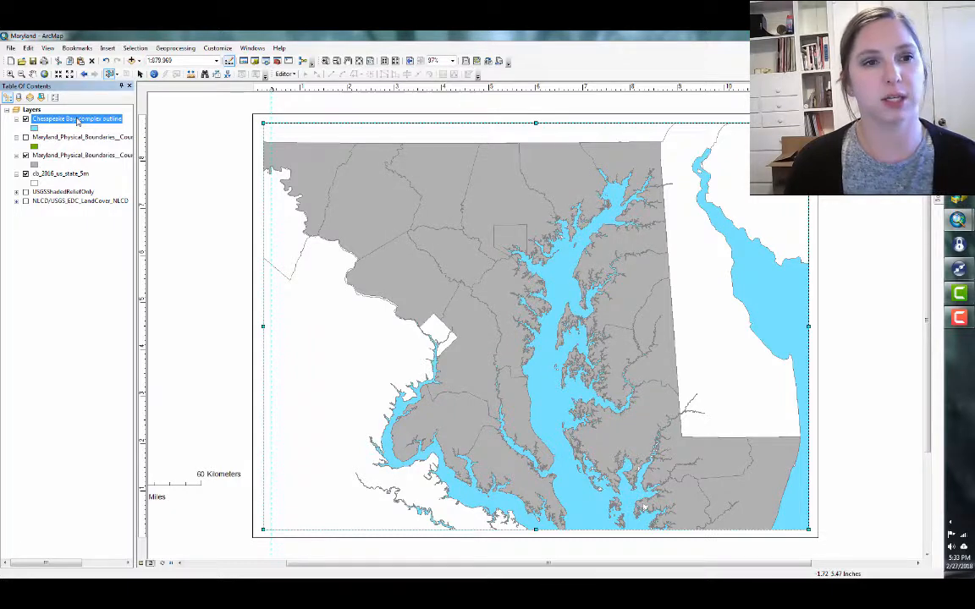
View the attribute table of the Chesapeake Bay_complex outline layer, and close it.
right_click(78, 121)
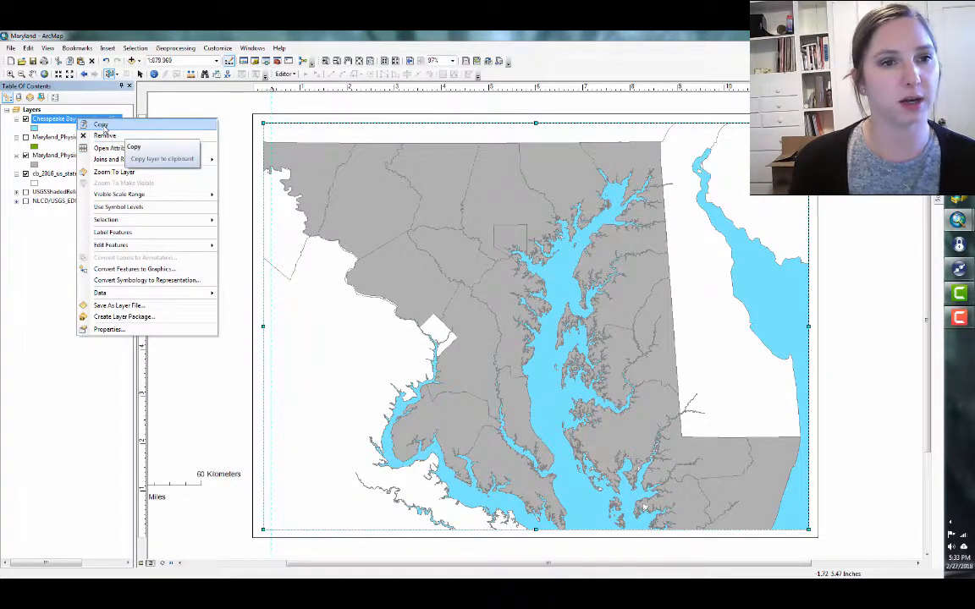
mouse_move(154, 157)
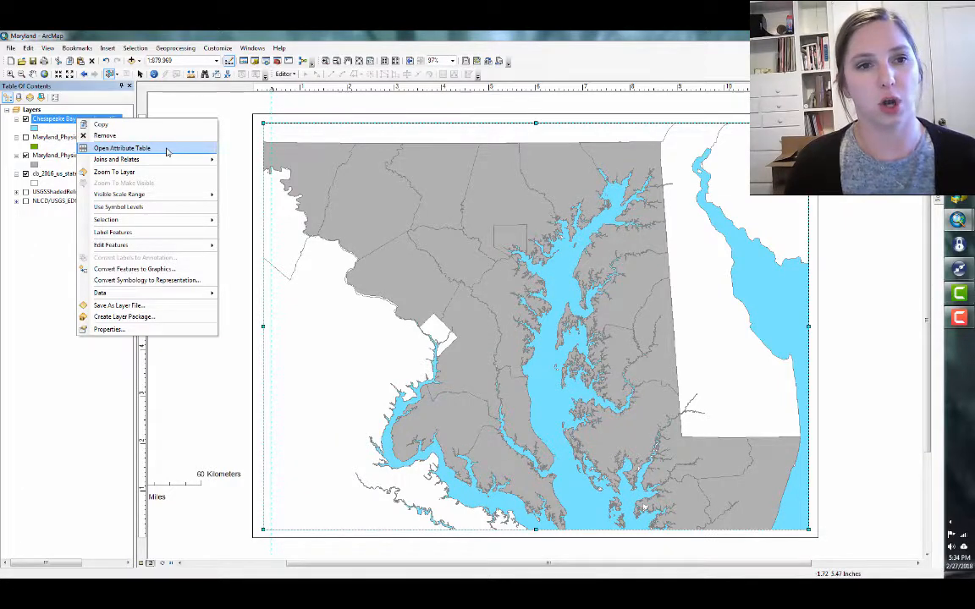
left_click(166, 152)
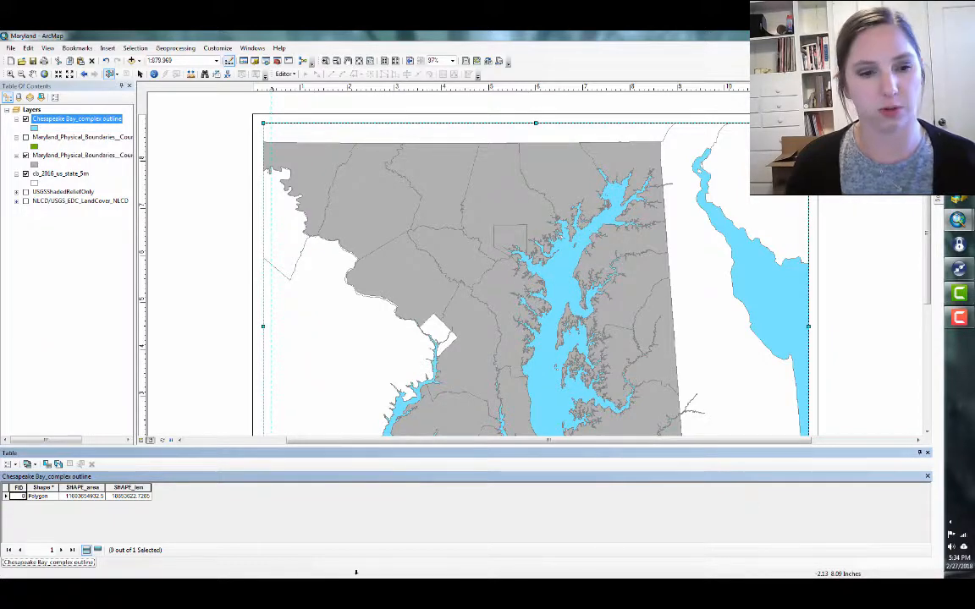
left_click(927, 452)
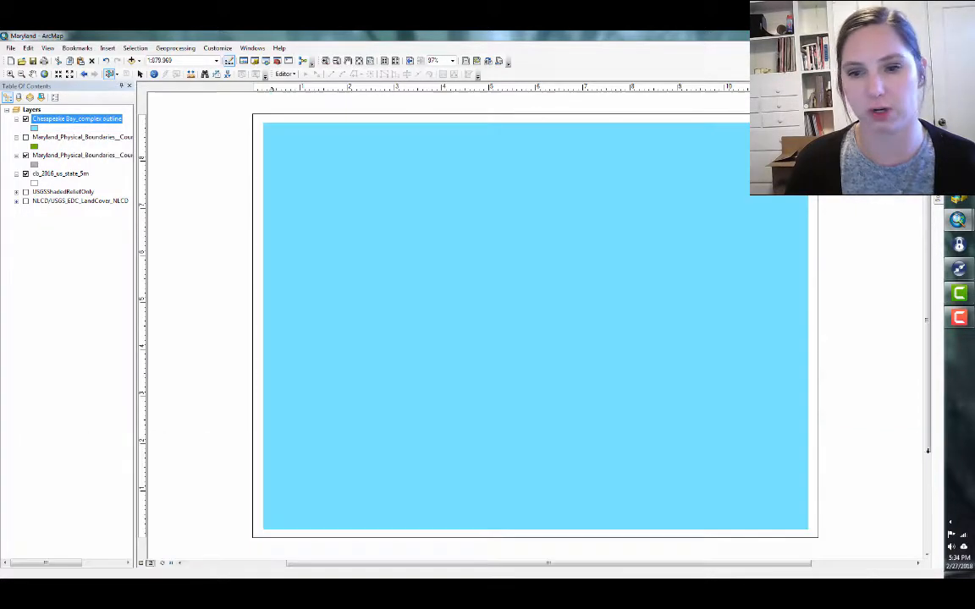
Look through the county records in the attribute table of the visible Maryland county boundaries layer, and close the table.
left_click(83, 155)
right_click(85, 156)
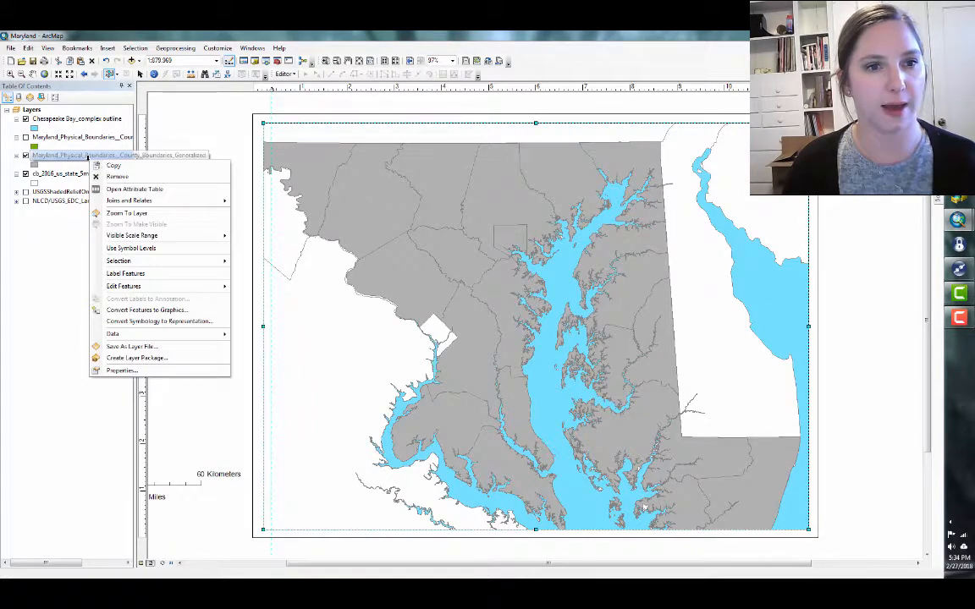
left_click(149, 188)
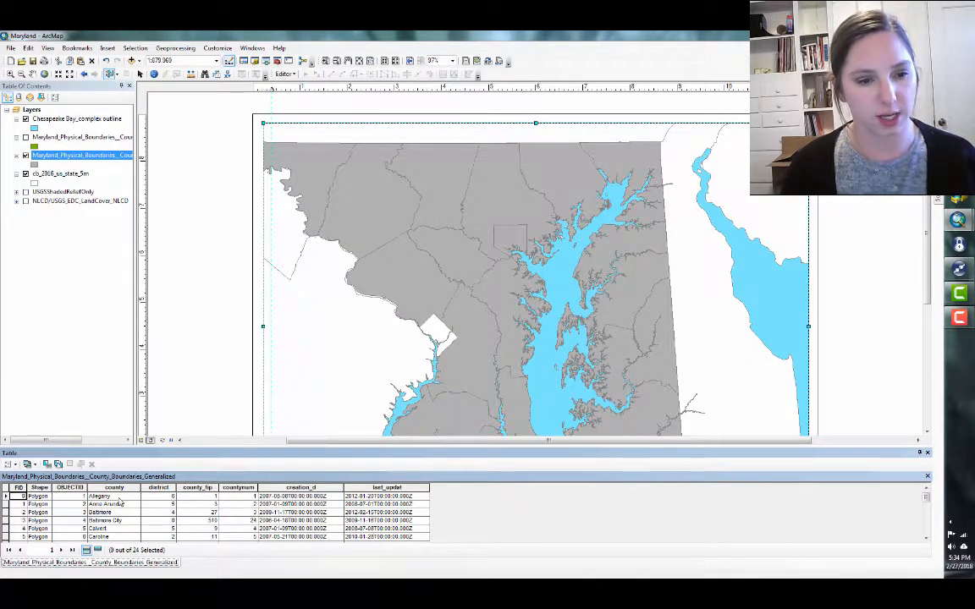
scroll(127, 505, "down", 5)
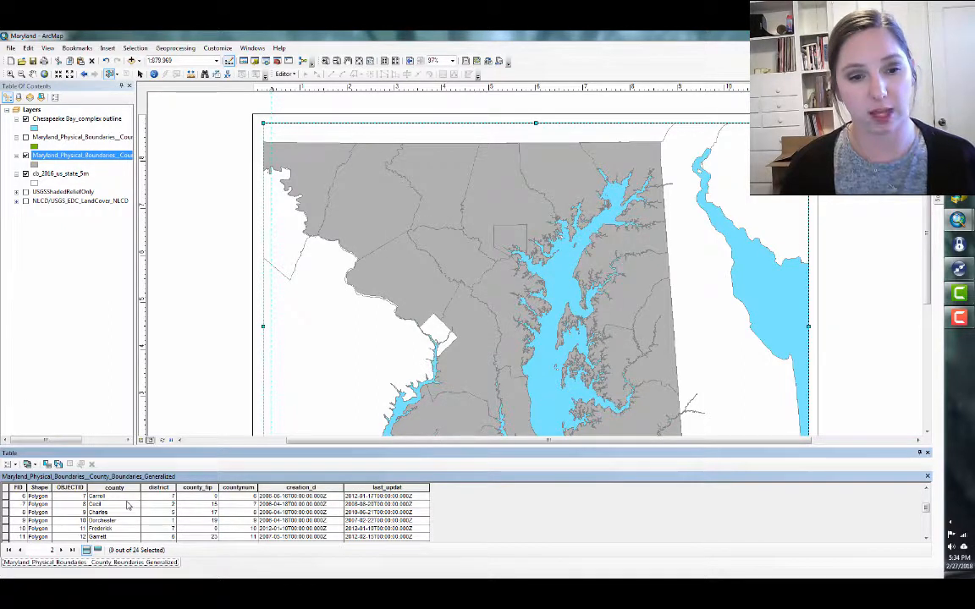
scroll(161, 518, "down", 2)
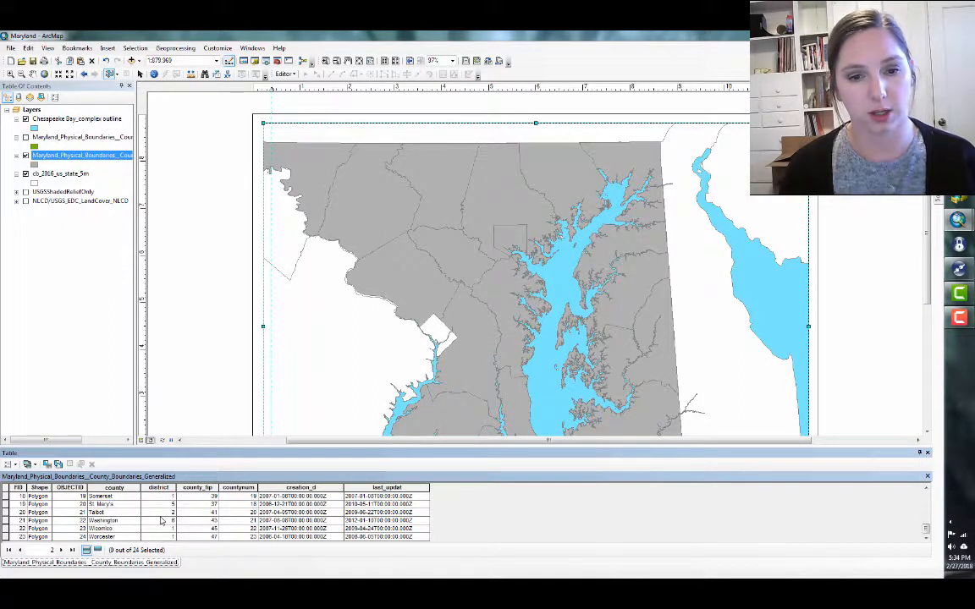
scroll(123, 534, "up", 6)
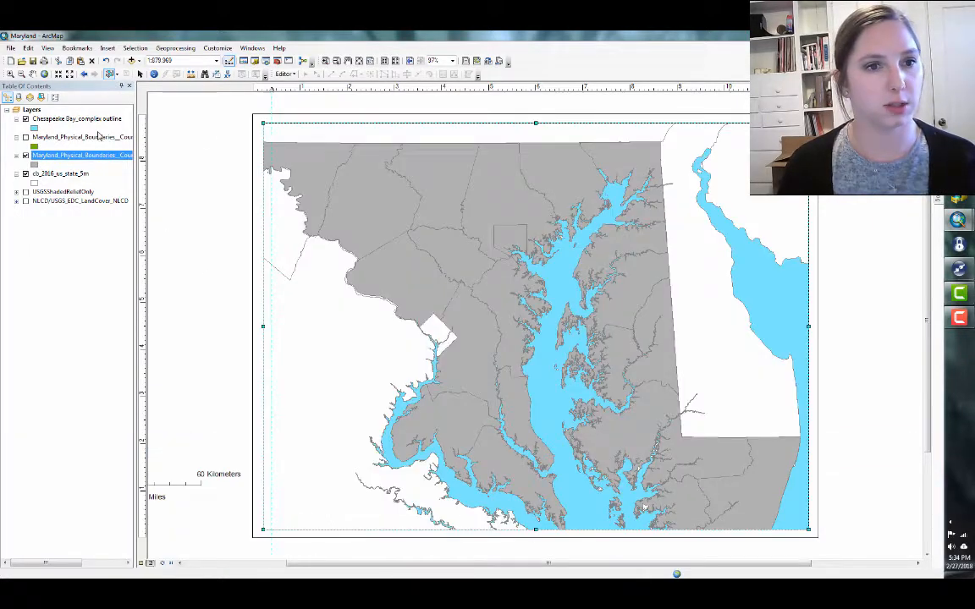
Zoom the map to the extent of the visible Maryland county boundaries layer and change its fill color to pale yellow.
right_click(100, 155)
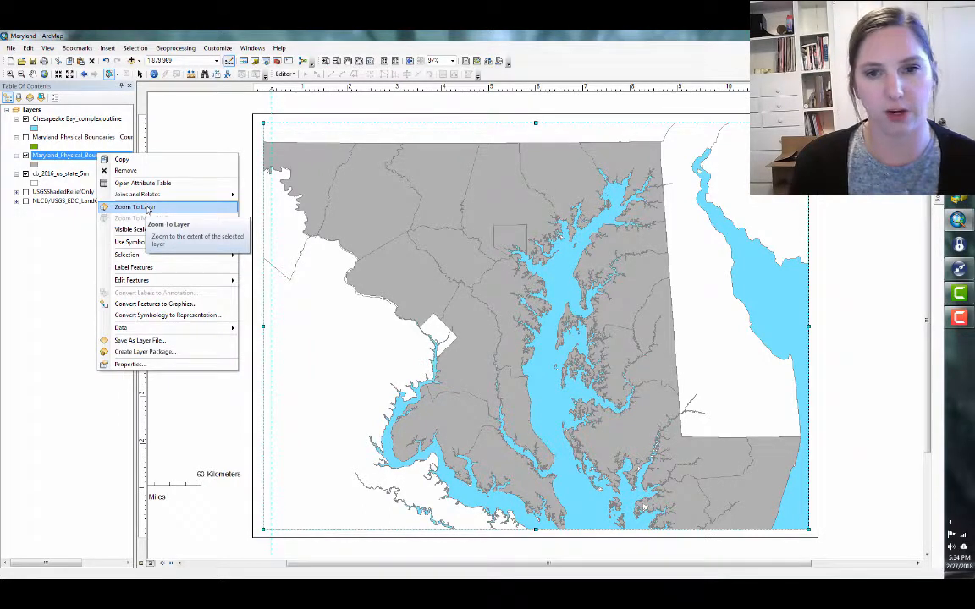
left_click(149, 208)
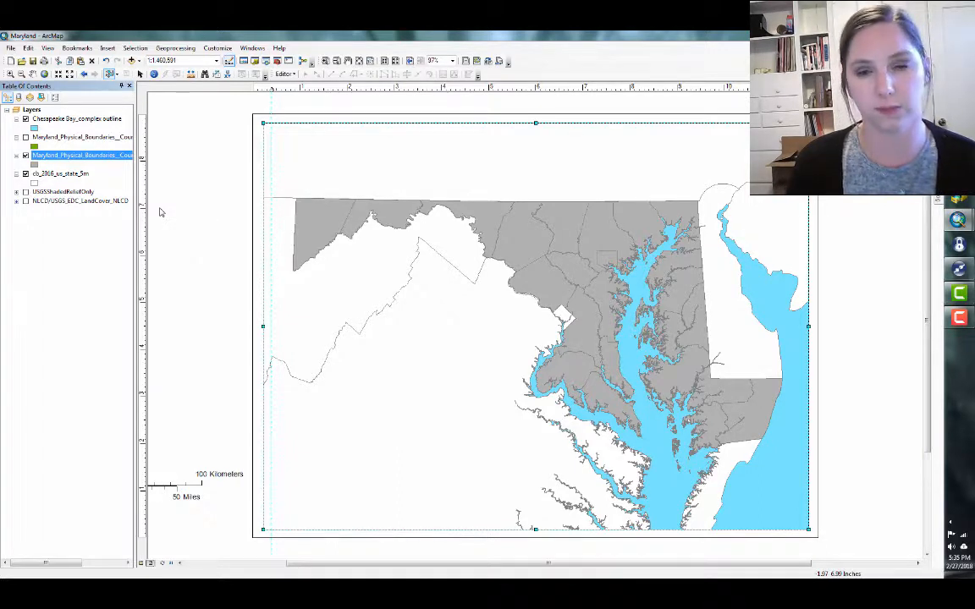
right_click(93, 157)
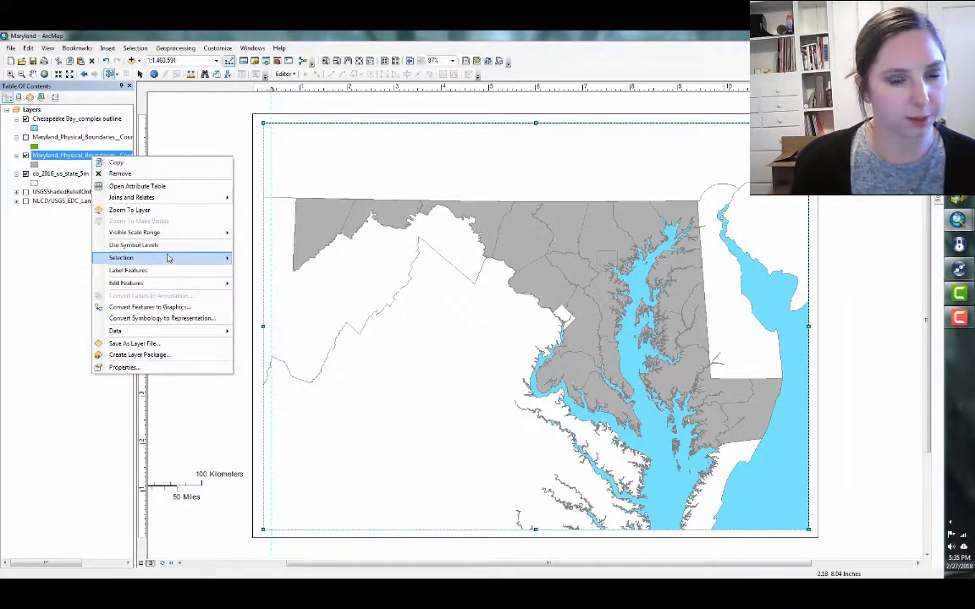
mouse_move(168, 259)
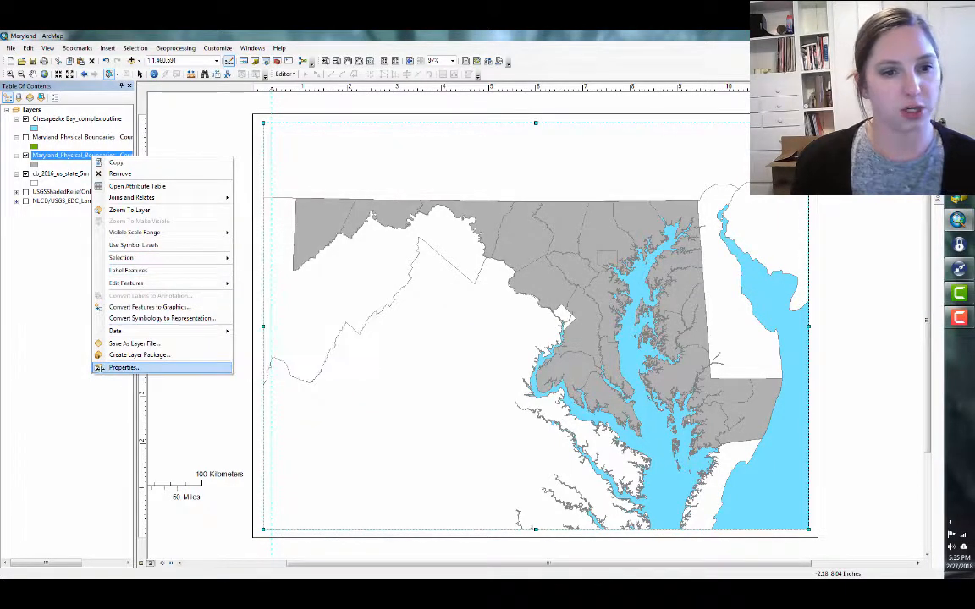
left_click(151, 367)
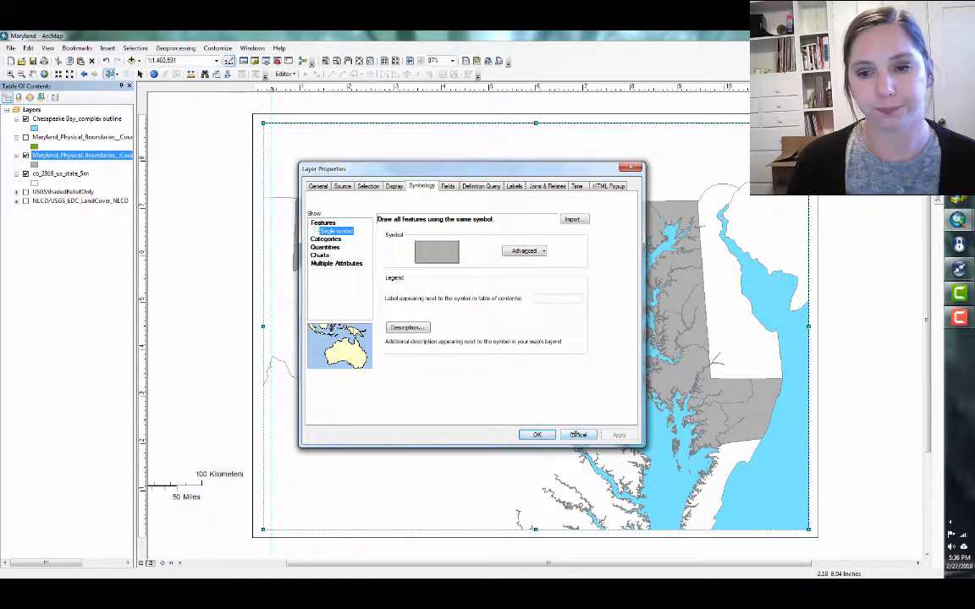
left_click(429, 252)
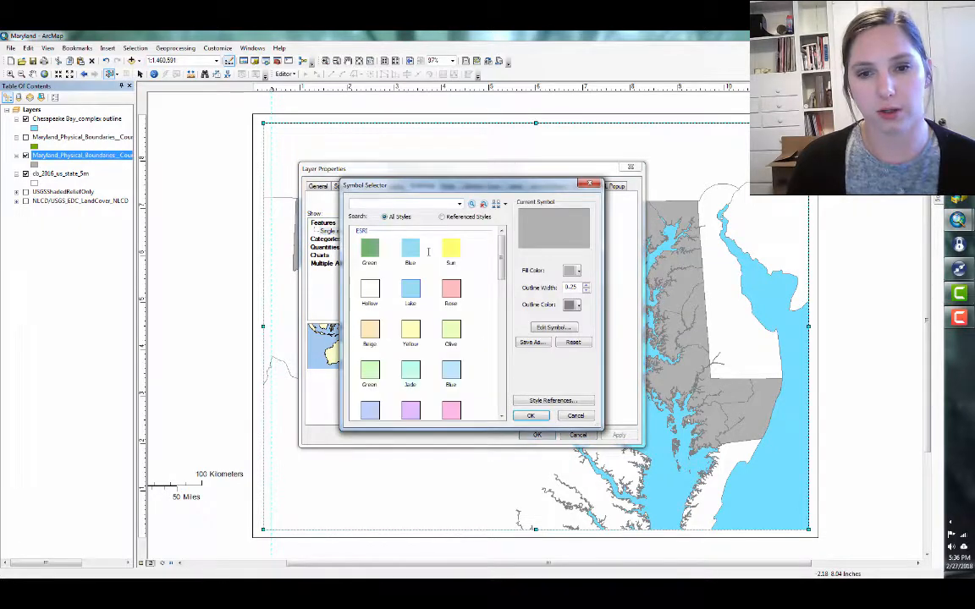
left_click(574, 271)
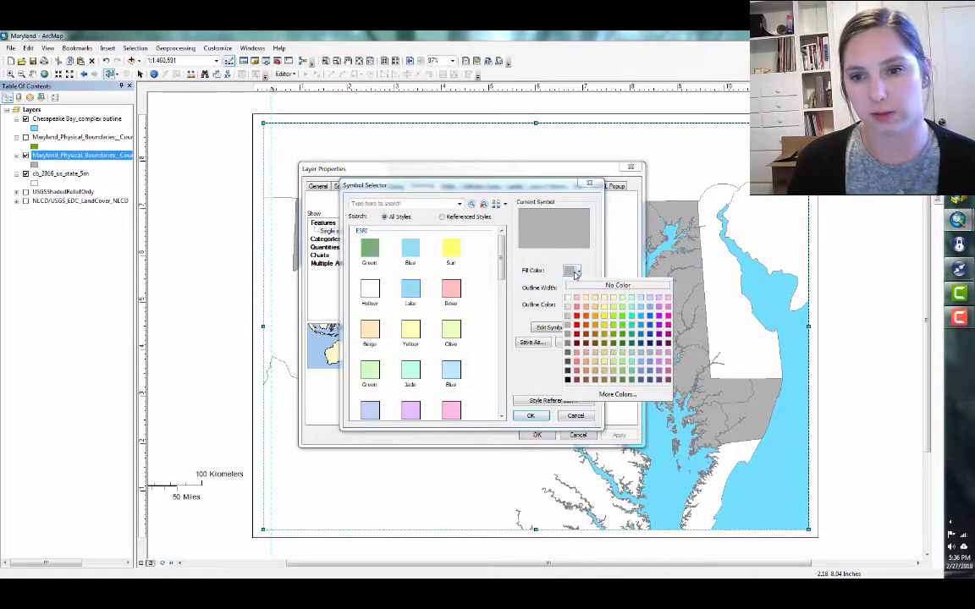
left_click(606, 301)
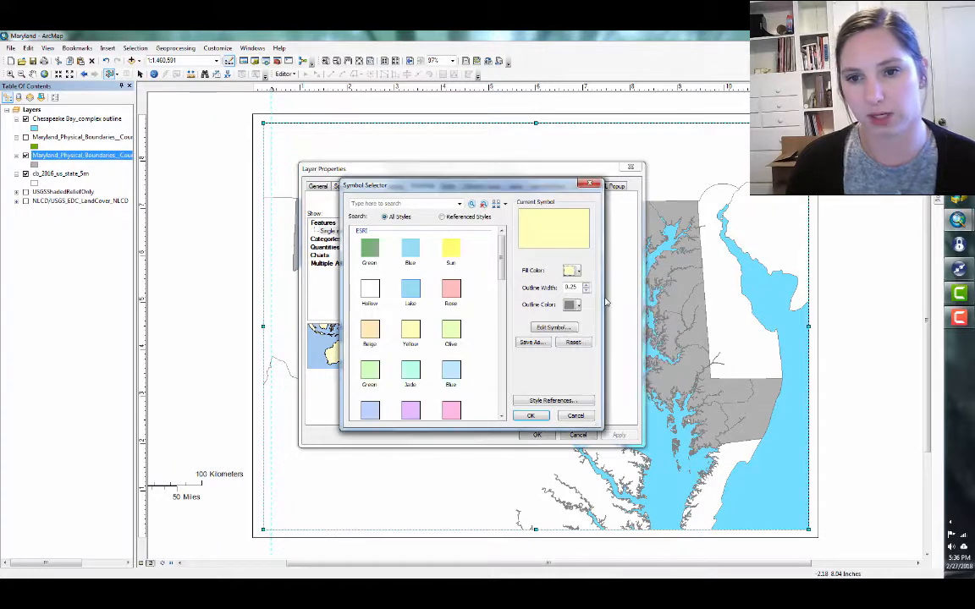
left_click(535, 415)
left_click(536, 434)
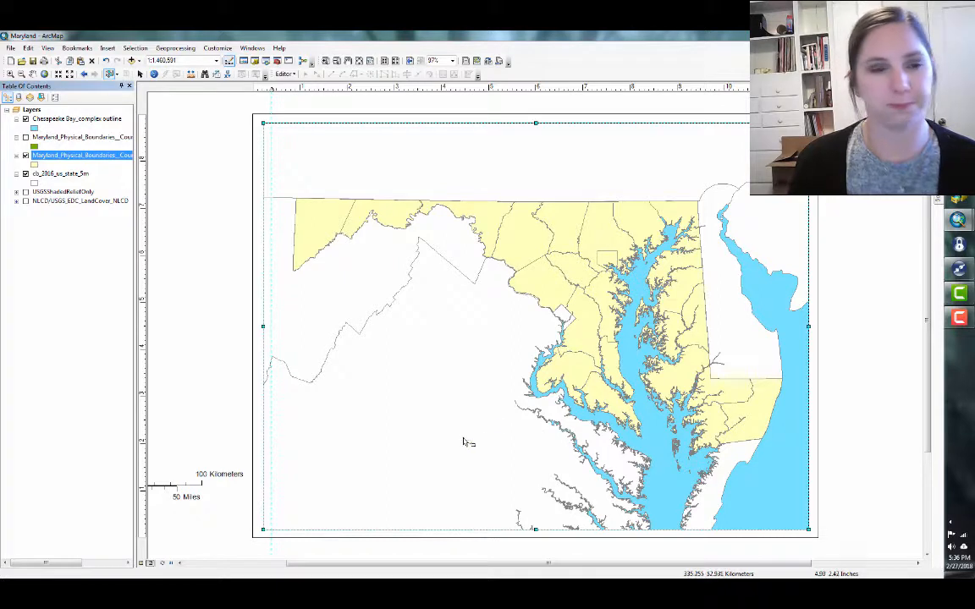
left_click(85, 157)
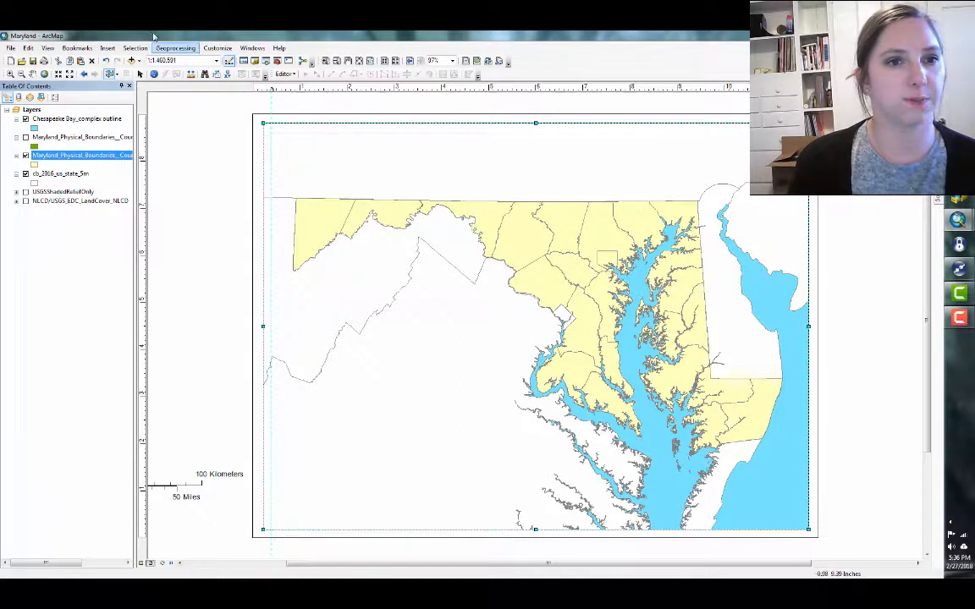
Start adding data and create a folder connection to the NYHarbor folder inside Documents.
left_click(132, 61)
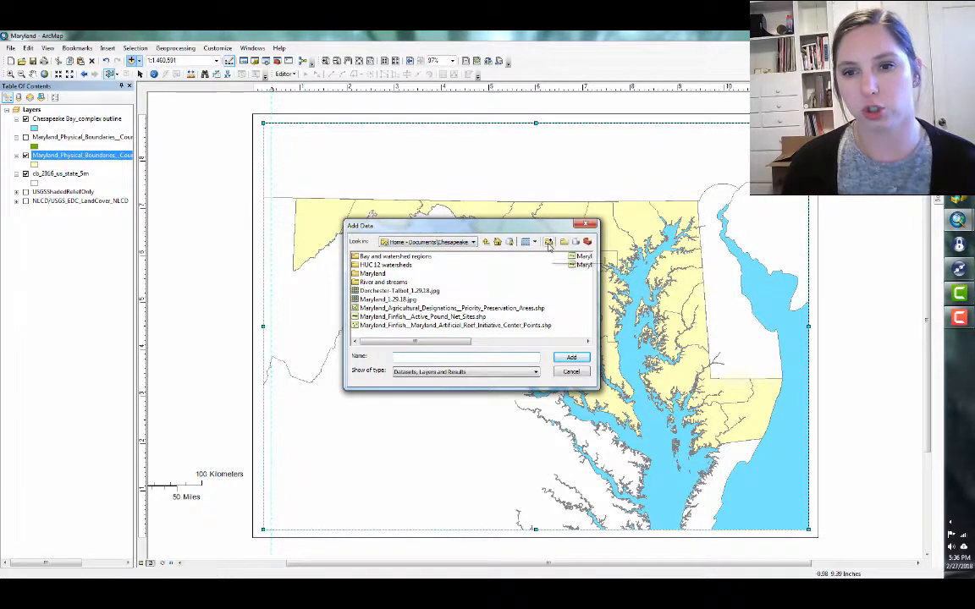
left_click(548, 243)
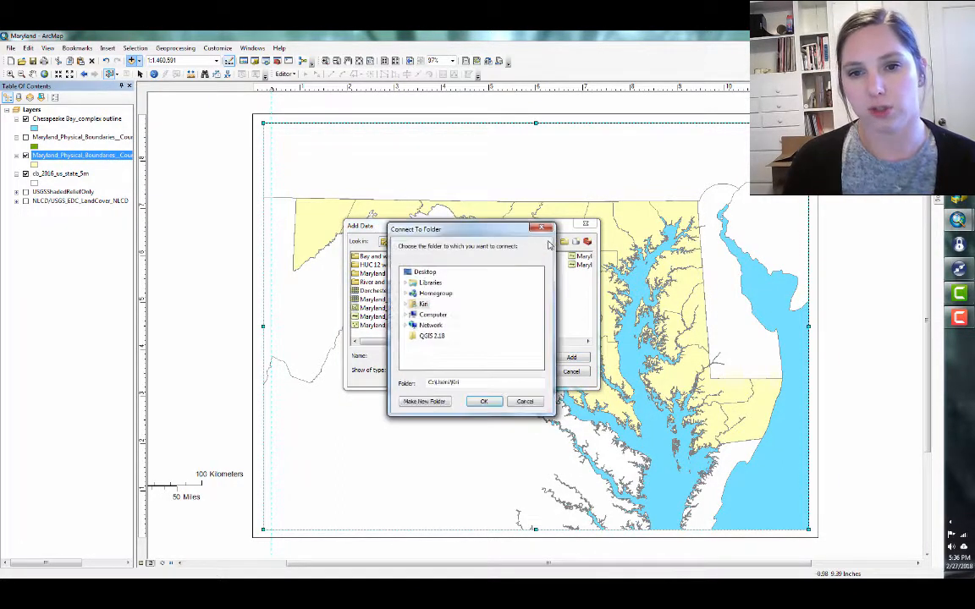
double_click(422, 305)
scroll(451, 317, "down", 3)
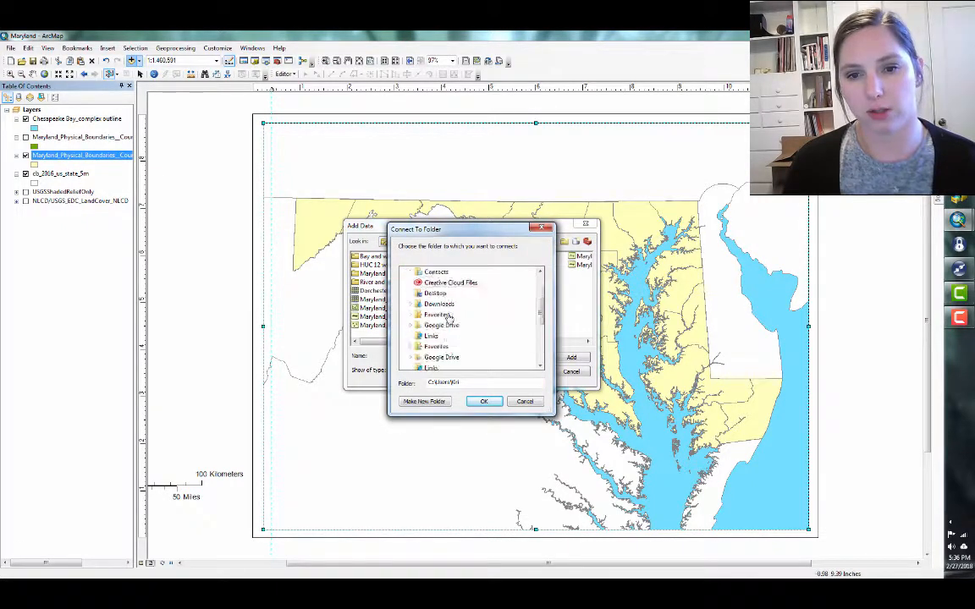
left_click(445, 357)
scroll(516, 318, "down", 6)
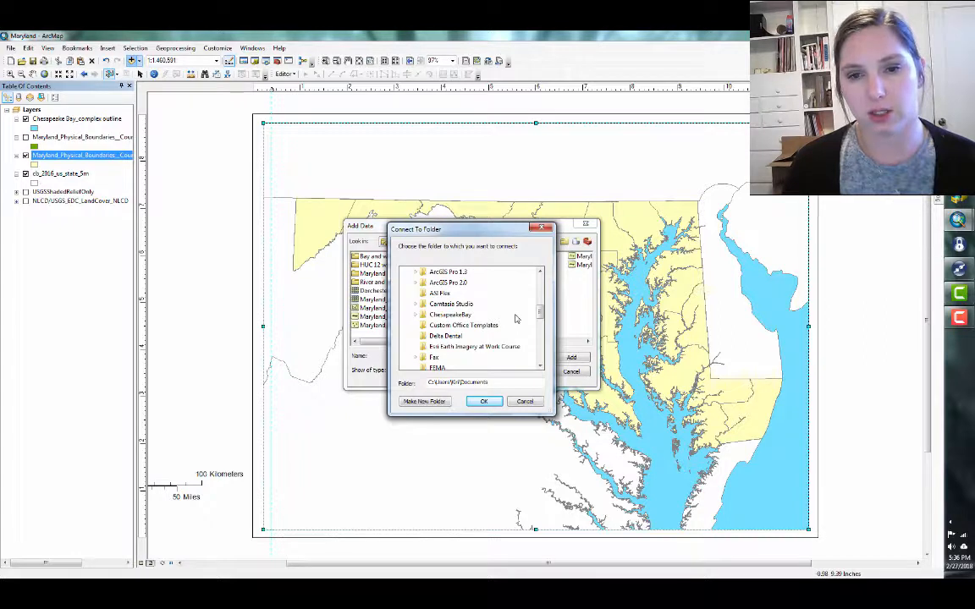
scroll(509, 304, "down", 1)
scroll(509, 305, "down", 3)
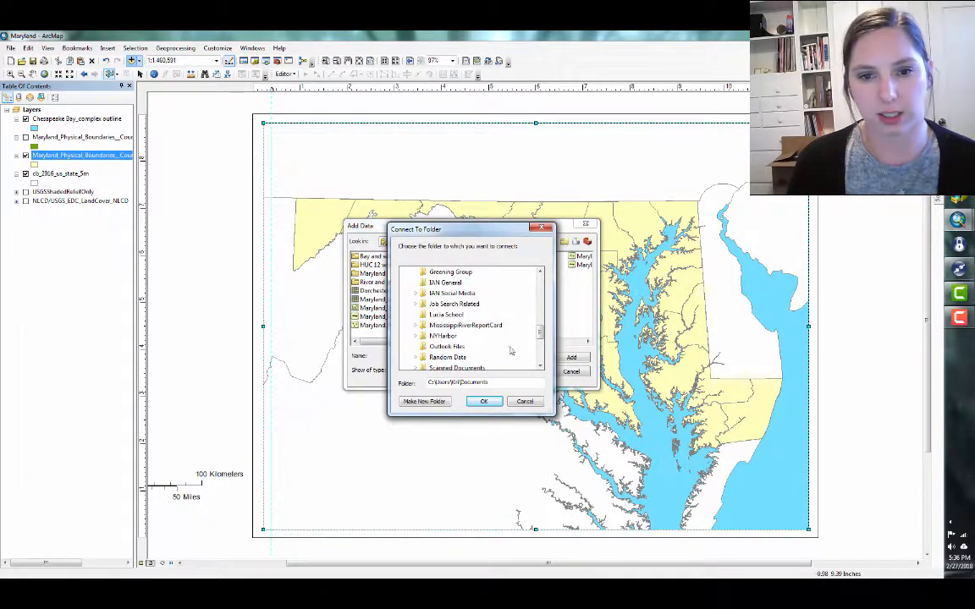
double_click(443, 337)
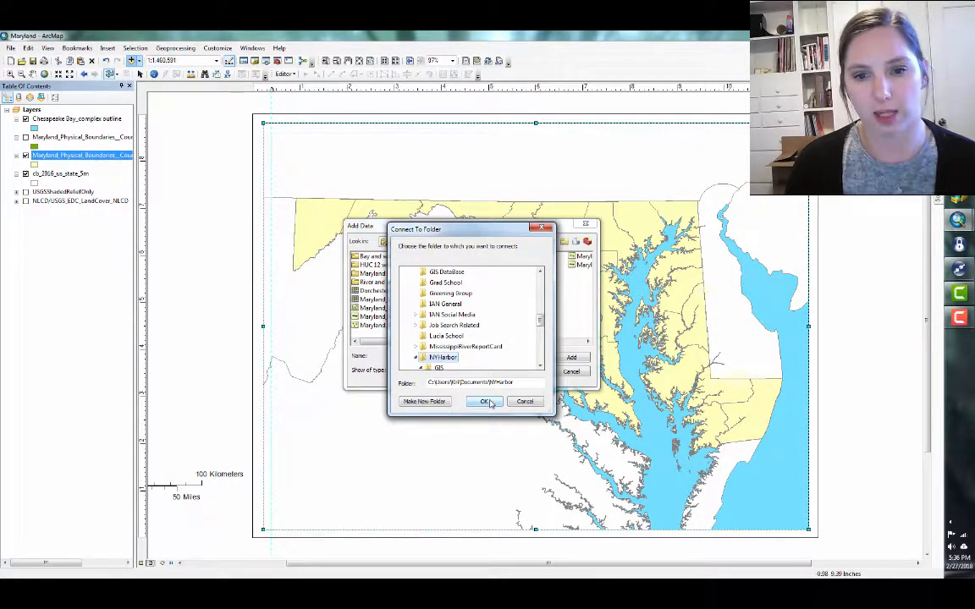
left_click(484, 402)
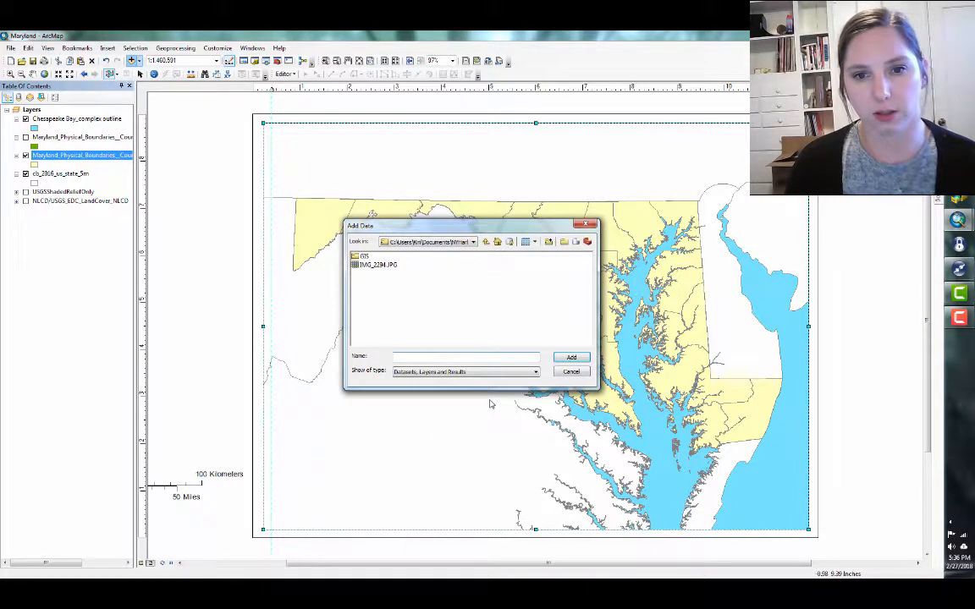
Show the list of folder connections, view the contents of the NYHarbor connection, and return to the list.
left_click(487, 244)
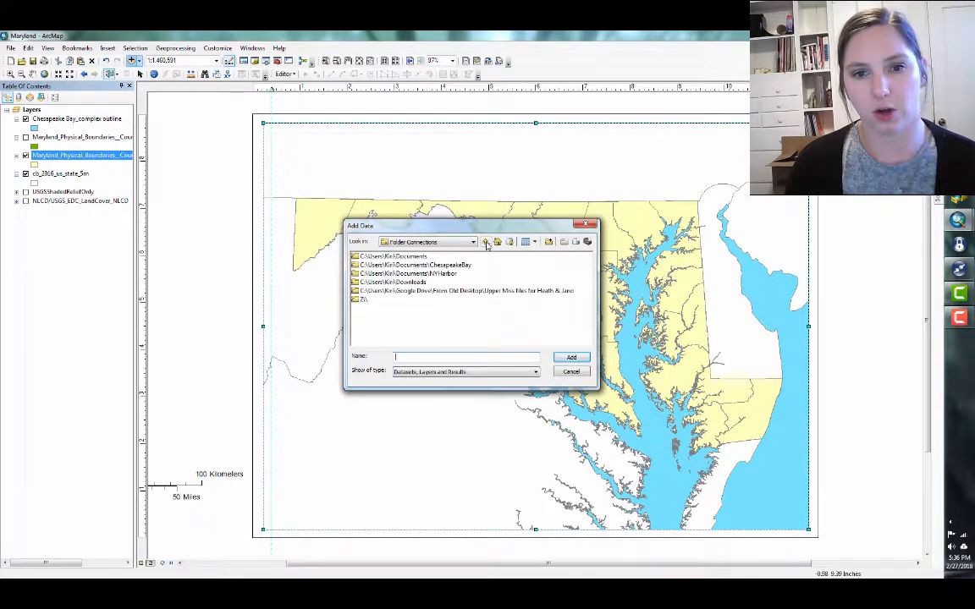
left_click(441, 273)
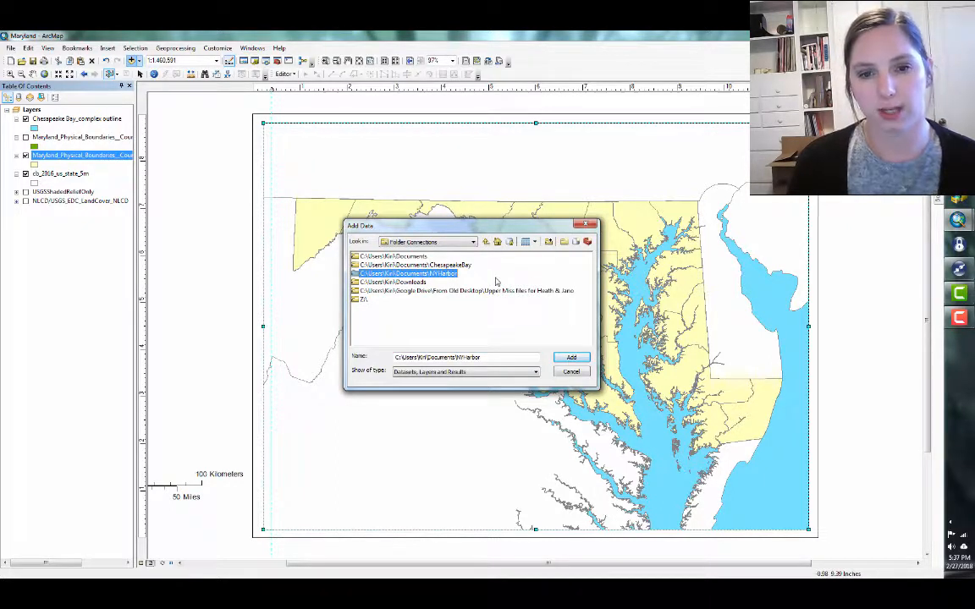
key("Return")
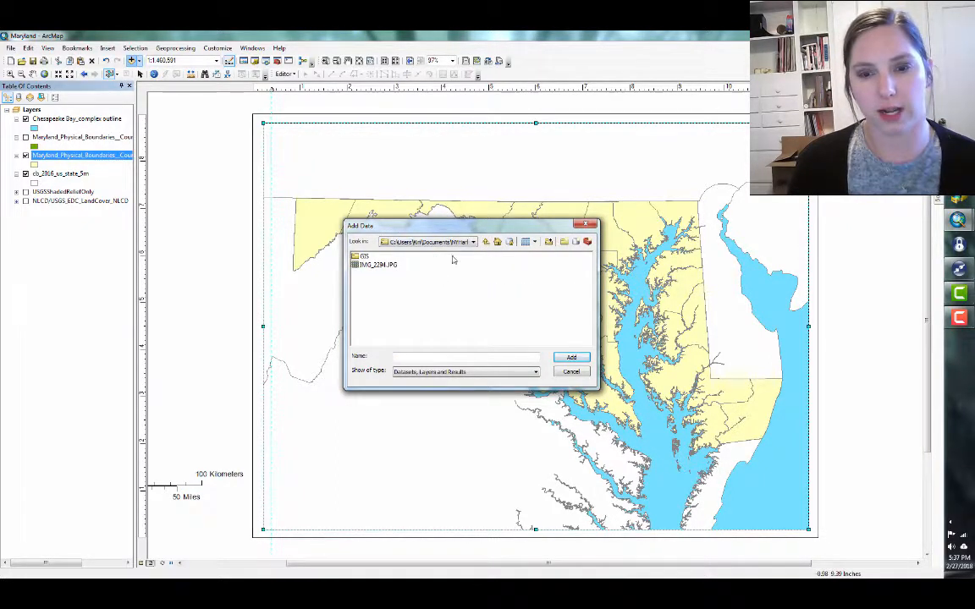
key("BackSpace")
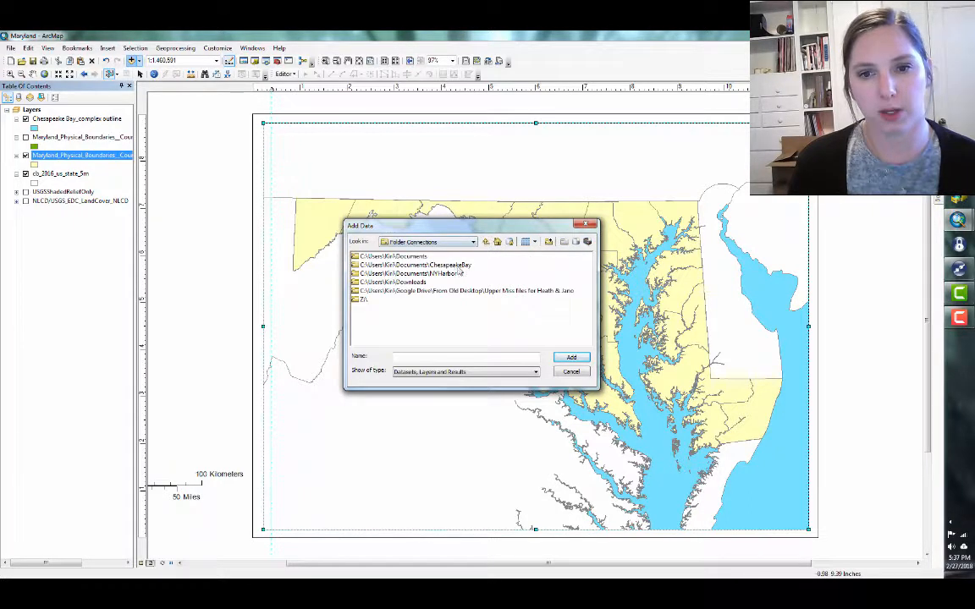
Add the Priority Preservation Areas, Artificial Reef Initiative Center Points and US Routes shapefiles from the ChesapeakeBay folder to the map.
double_click(461, 267)
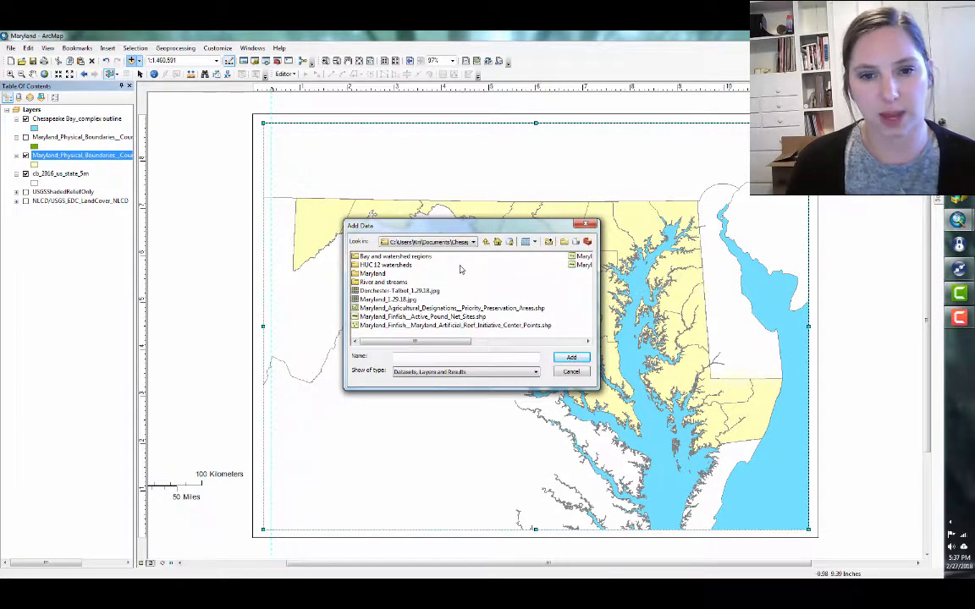
left_click(495, 309)
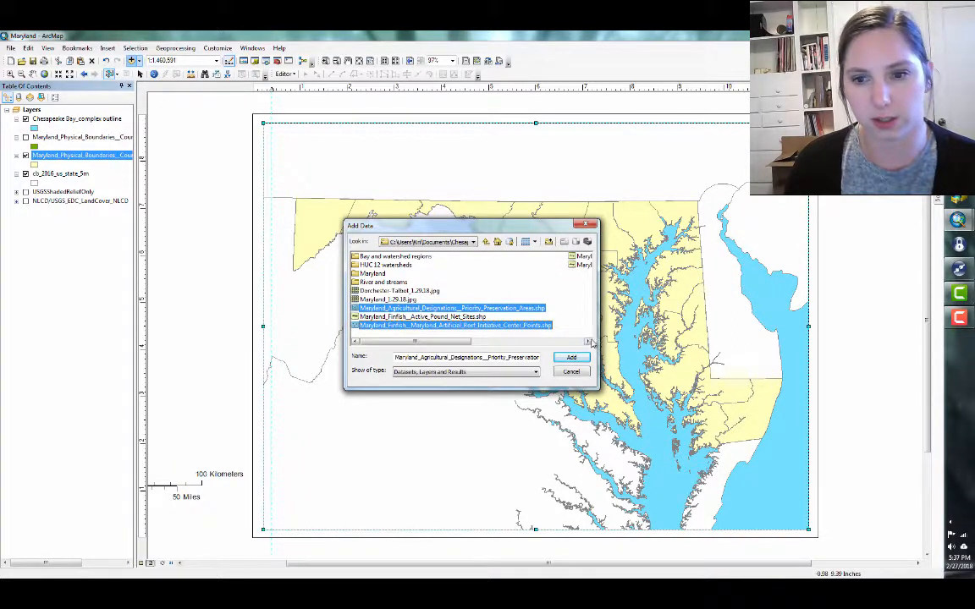
scroll(533, 307, "down", 3)
left_click(433, 265)
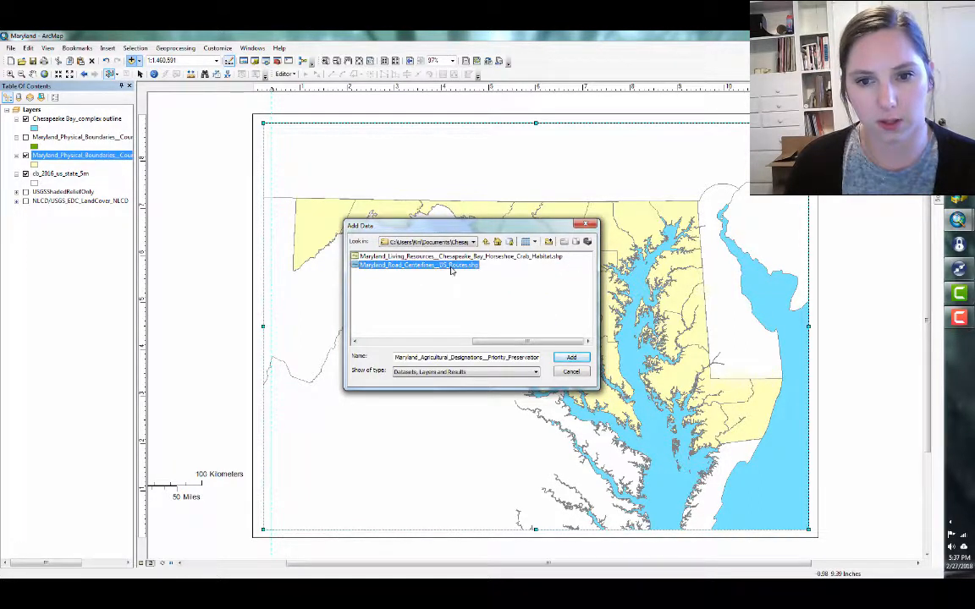
left_click_drag(526, 341, 423, 354)
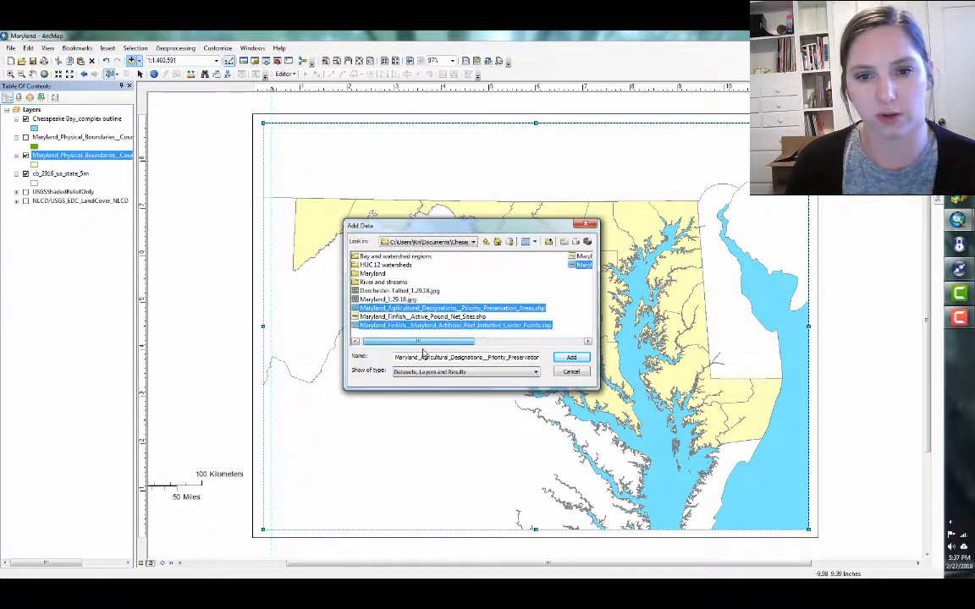
left_click(575, 361)
left_click(565, 395)
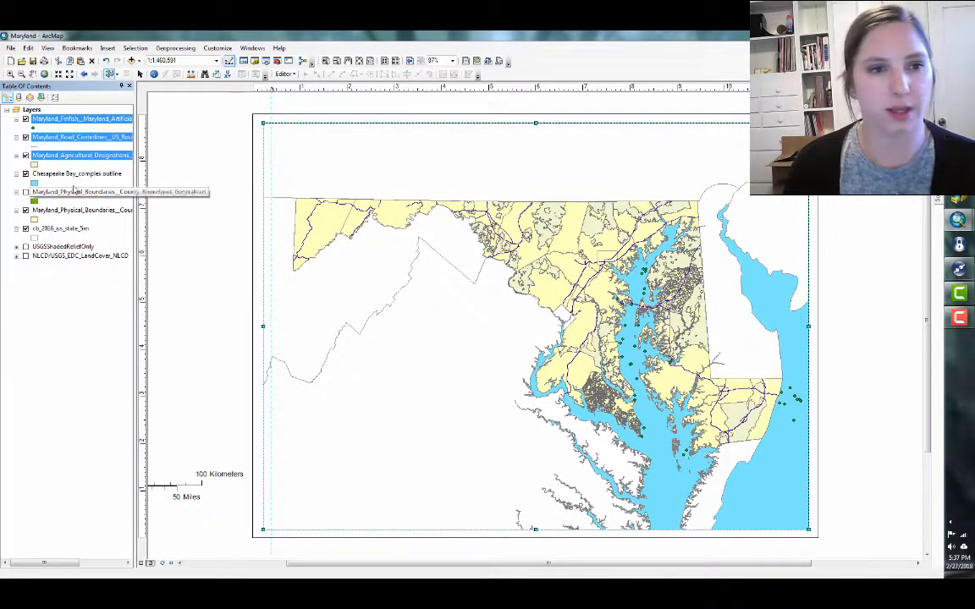
Move the Priority Preservation Areas layer above the US Routes layer, and return US Routes to the higher position.
left_click(50, 271)
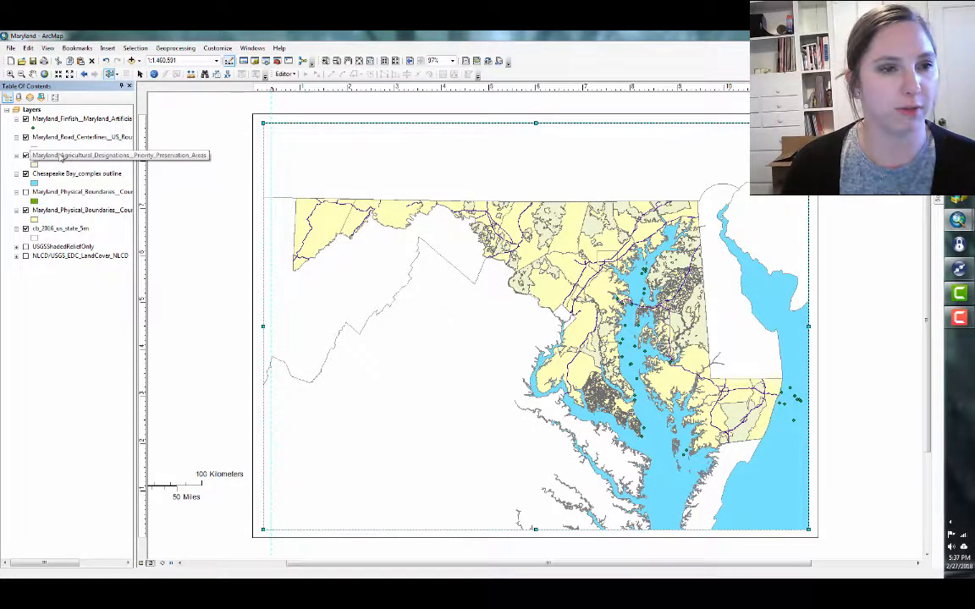
left_click_drag(61, 157, 55, 132)
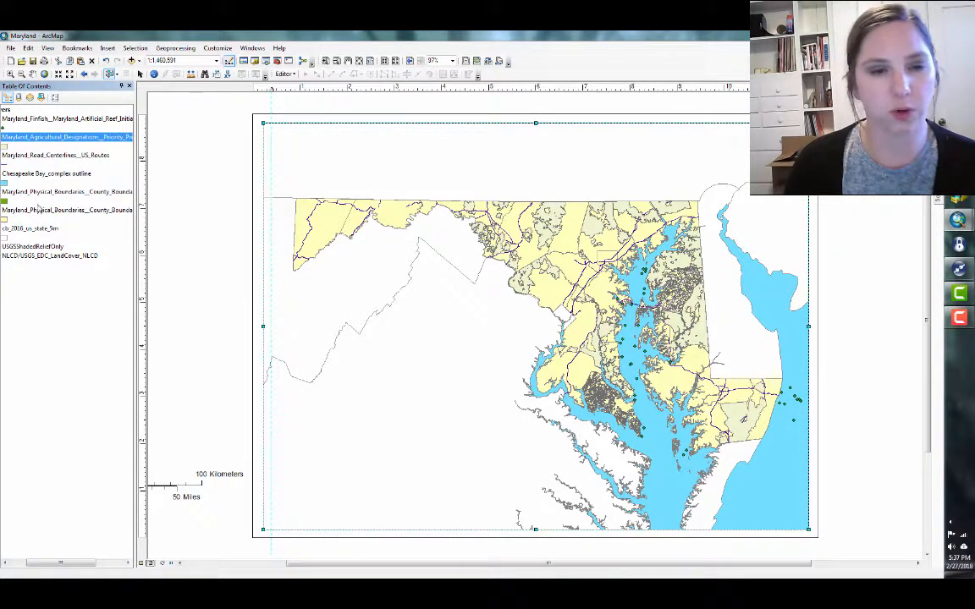
left_click_drag(70, 562, 18, 562)
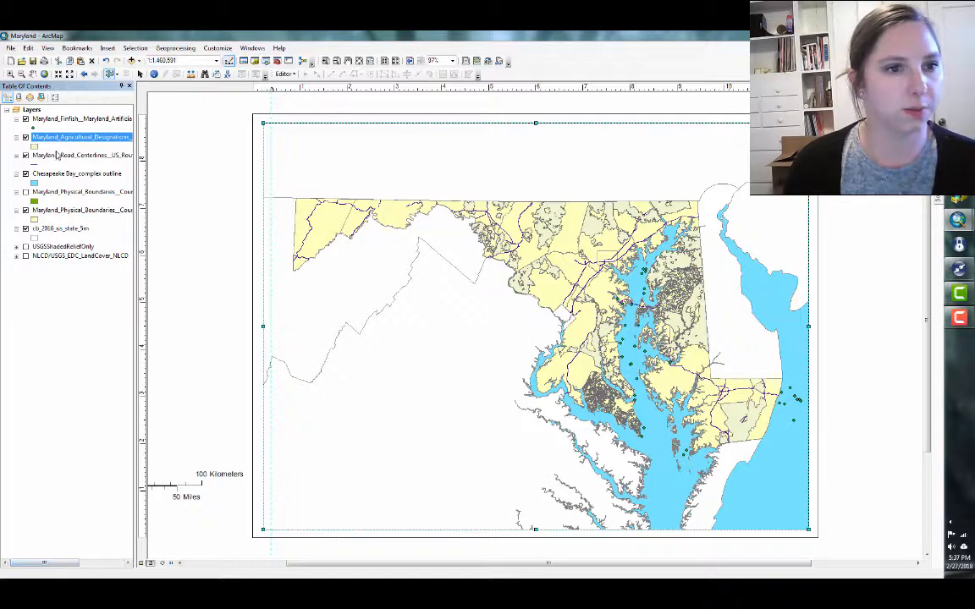
left_click_drag(57, 155, 54, 134)
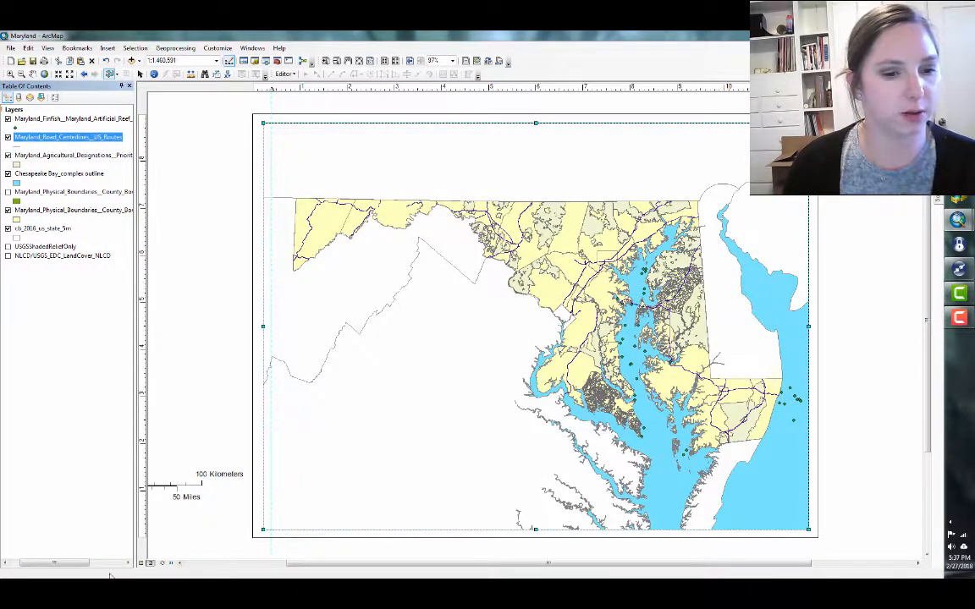
Open the attribute table of the Priority Preservation Areas layer and look through its records.
left_click_drag(76, 563, 26, 562)
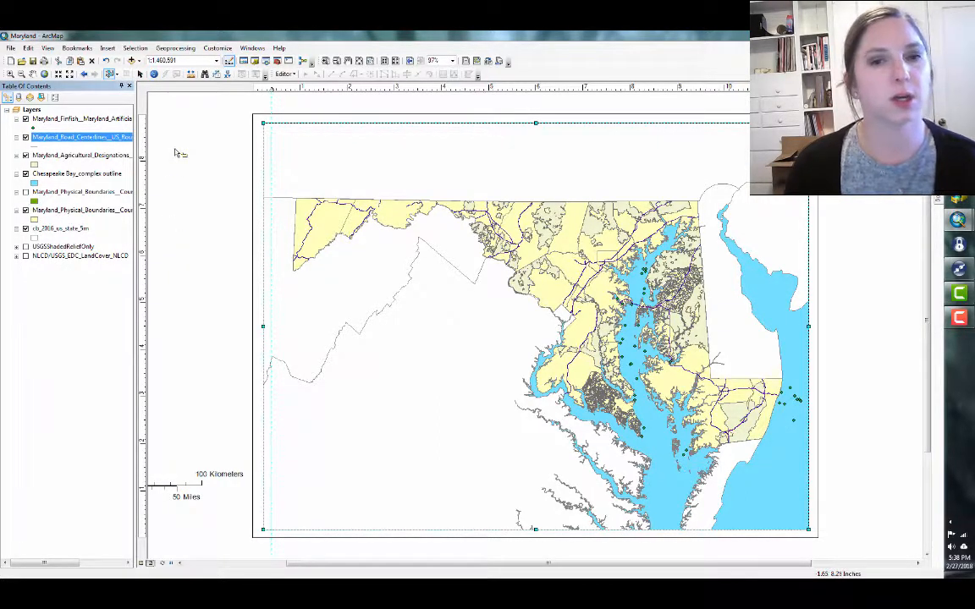
right_click(81, 158)
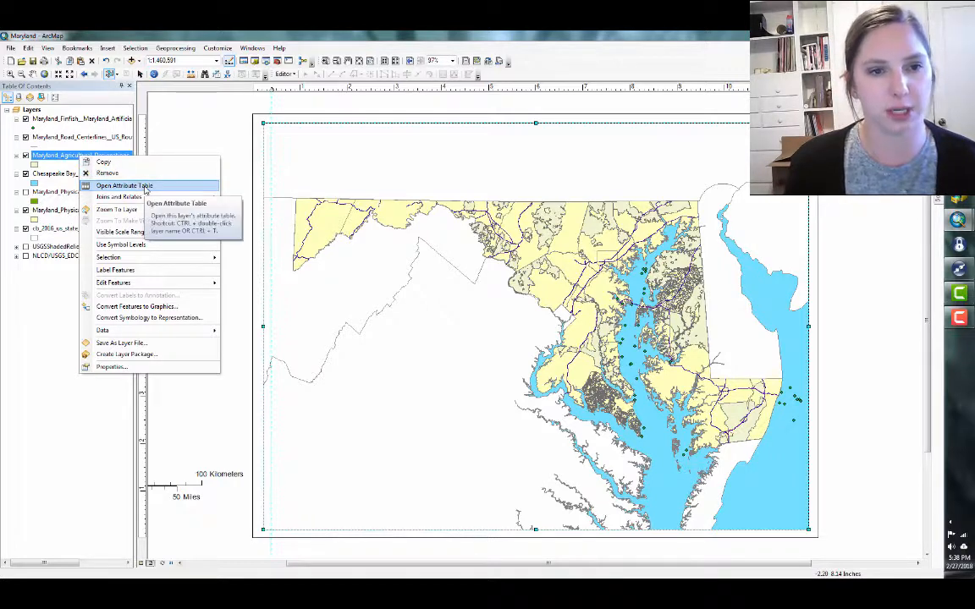
left_click(145, 189)
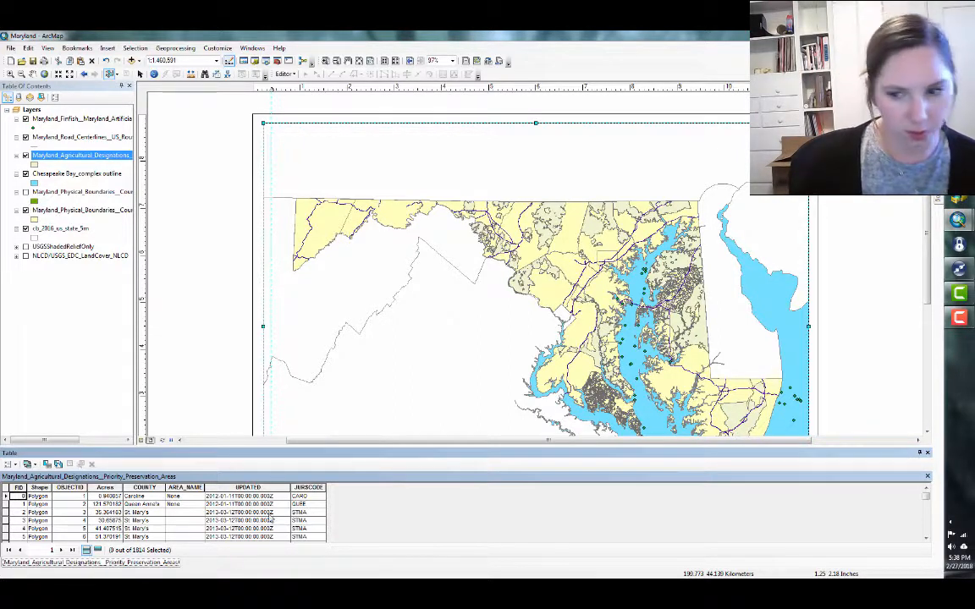
left_click(927, 539)
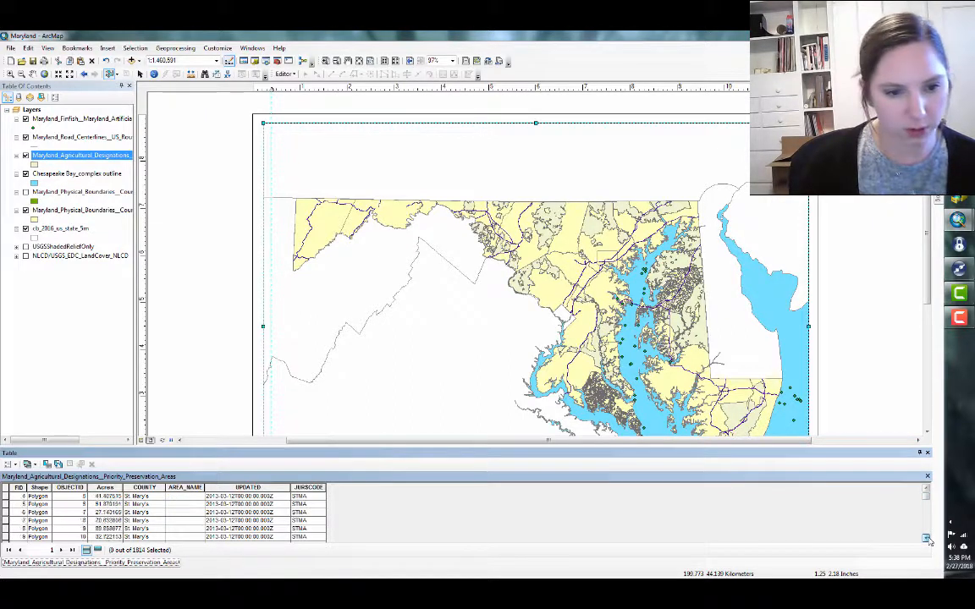
left_click_drag(927, 539, 929, 540)
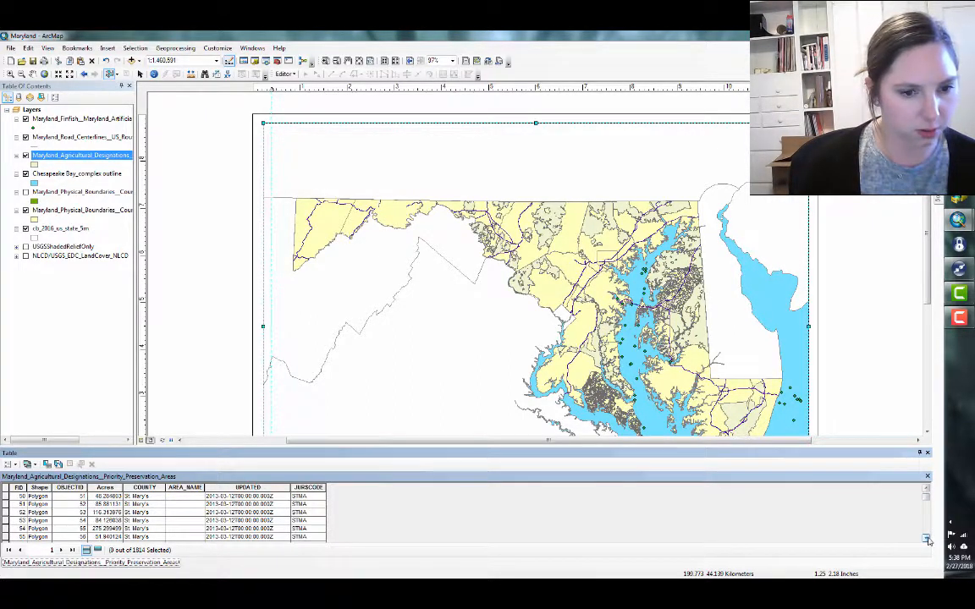
Select the record with FID 51, replace it with the Calvert record with FID 206, and zoom the map to that selection.
left_click(6, 505)
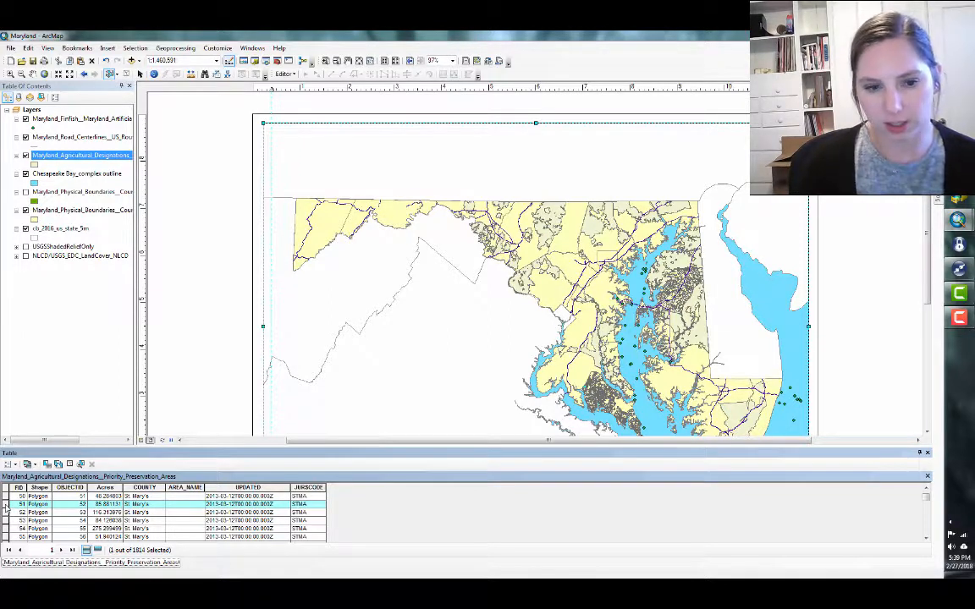
scroll(5, 518, "down", 20)
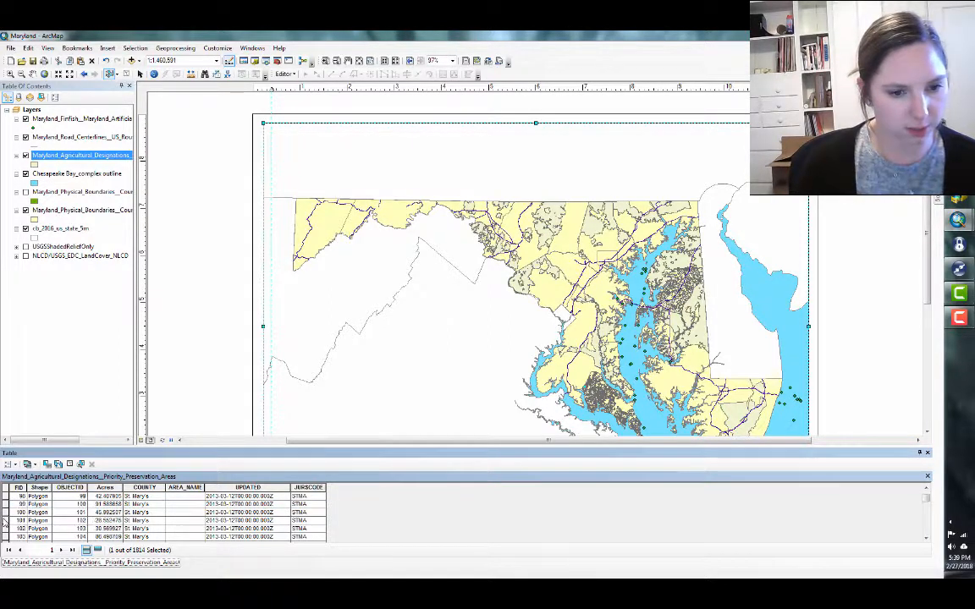
scroll(5, 520, "down", 20)
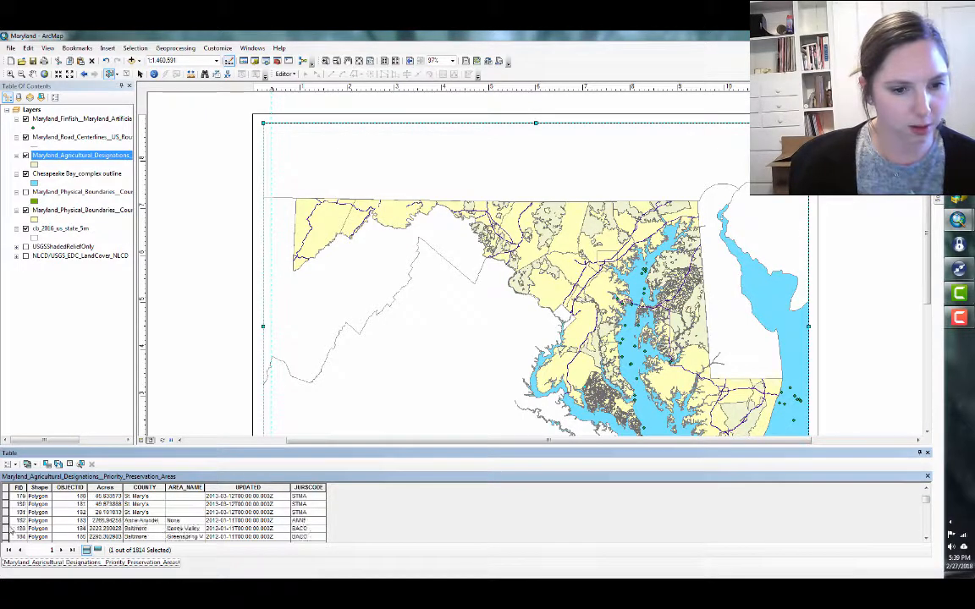
left_click(7, 521)
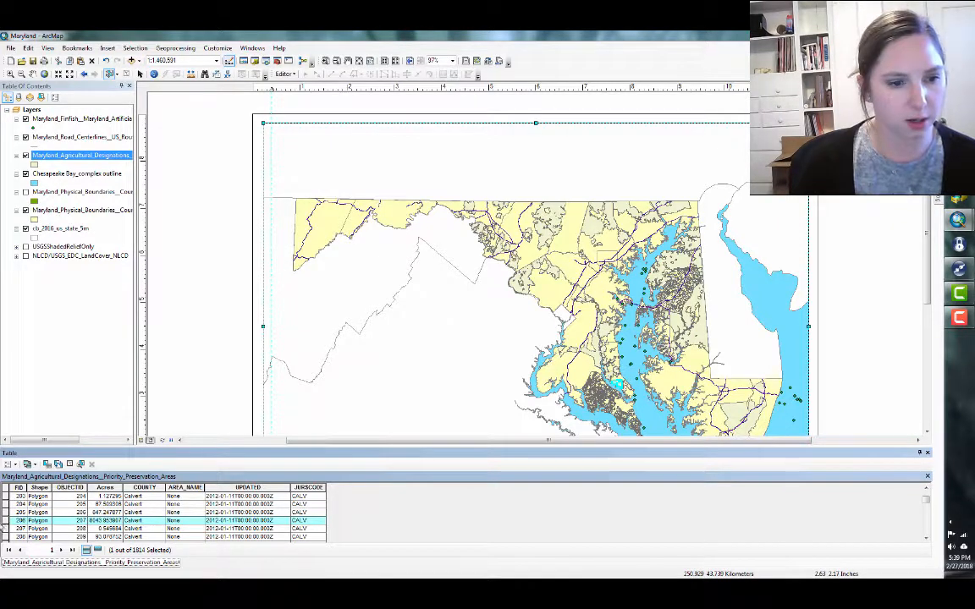
right_click(7, 520)
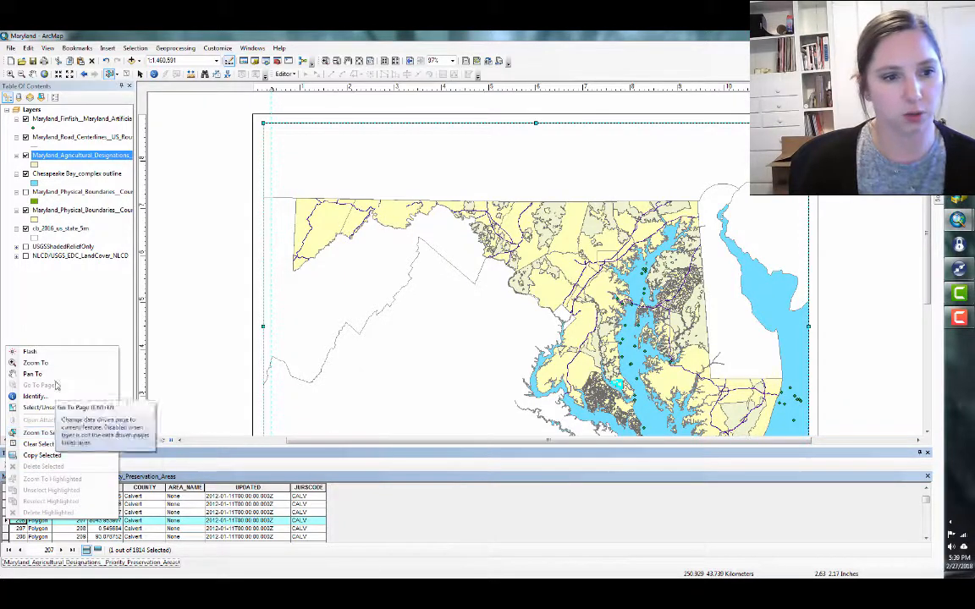
left_click(47, 432)
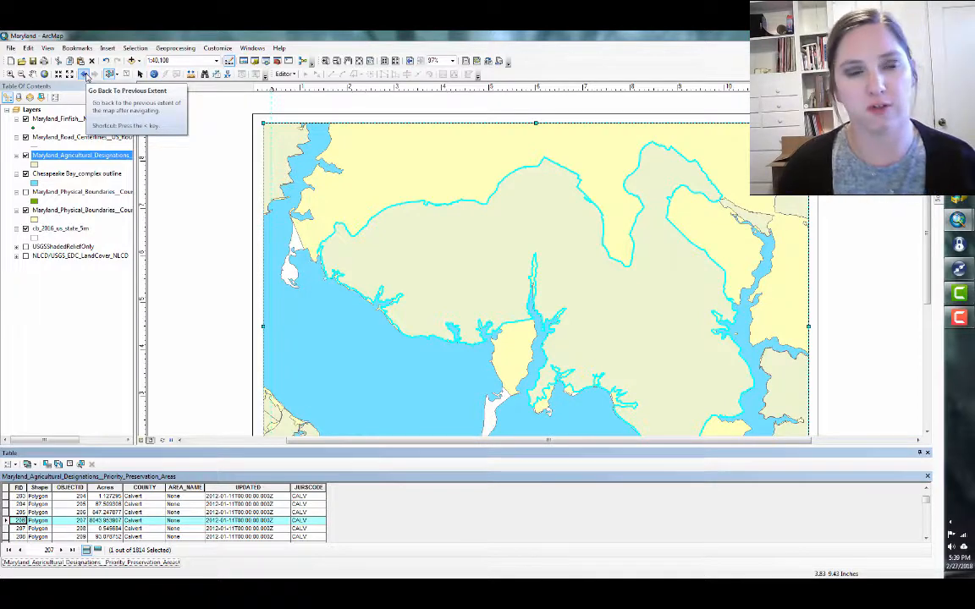
Return the map to its previous extent and clear the record selection in the attribute table.
left_click(86, 76)
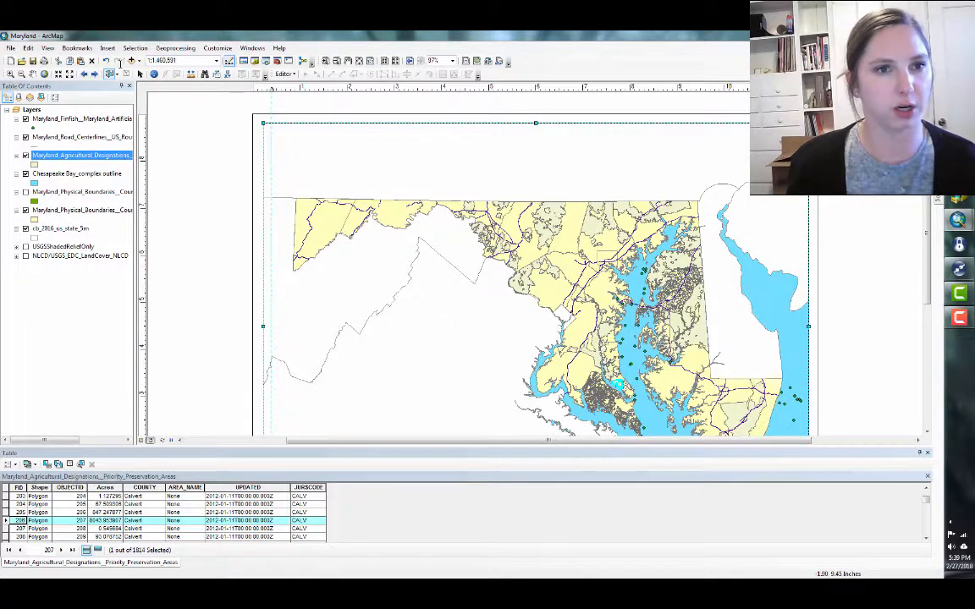
left_click(69, 463)
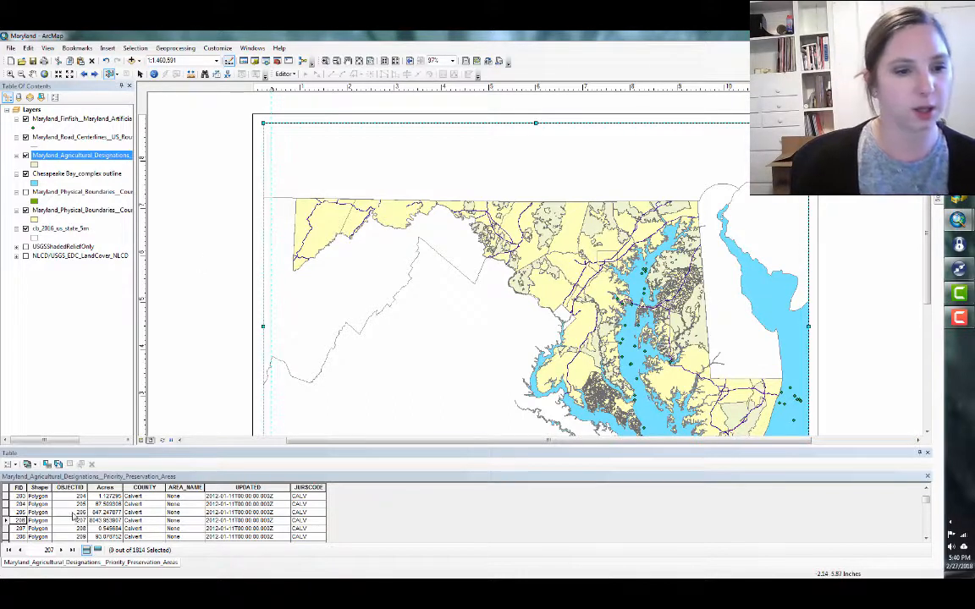
scroll(48, 526, "up", 20)
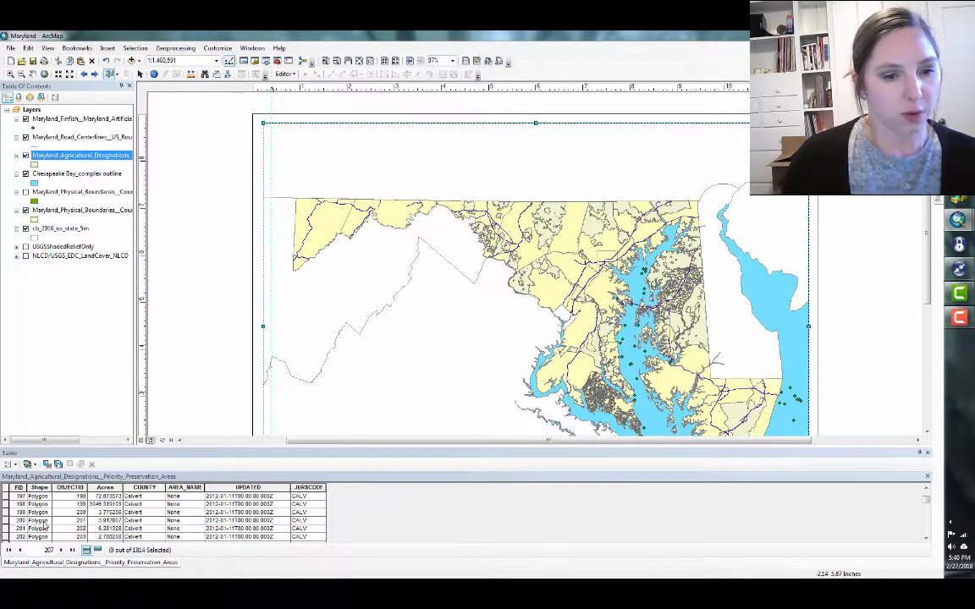
scroll(48, 529, "up", 17)
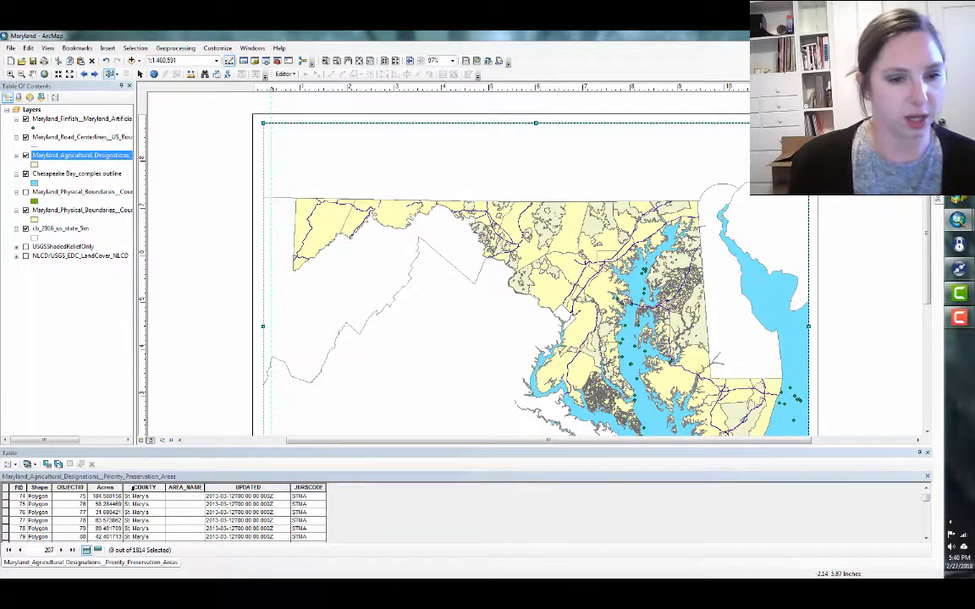
Sort the attribute table in ascending order by COUNTY, look through the sorted records, and close the table.
right_click(132, 488)
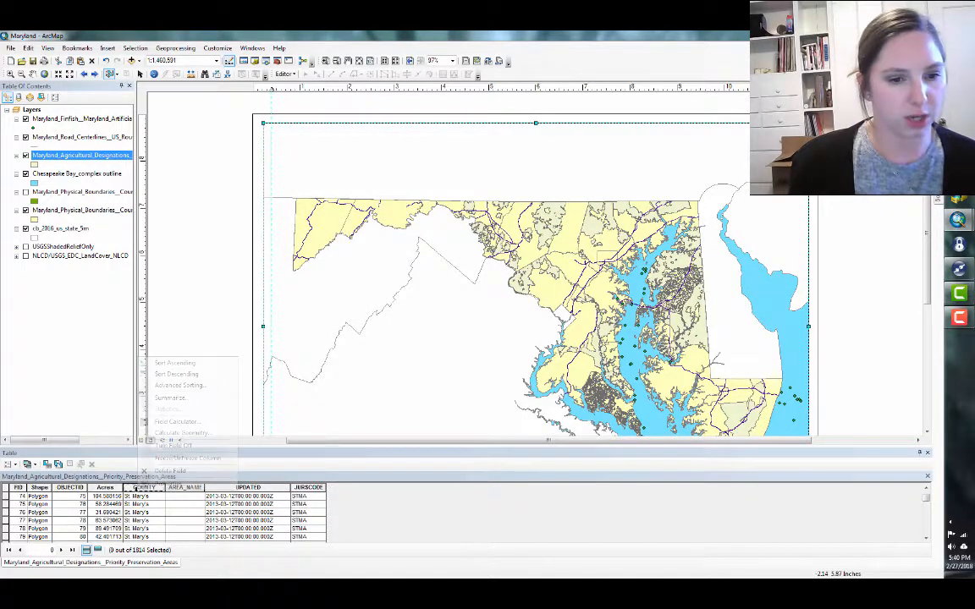
left_click(175, 363)
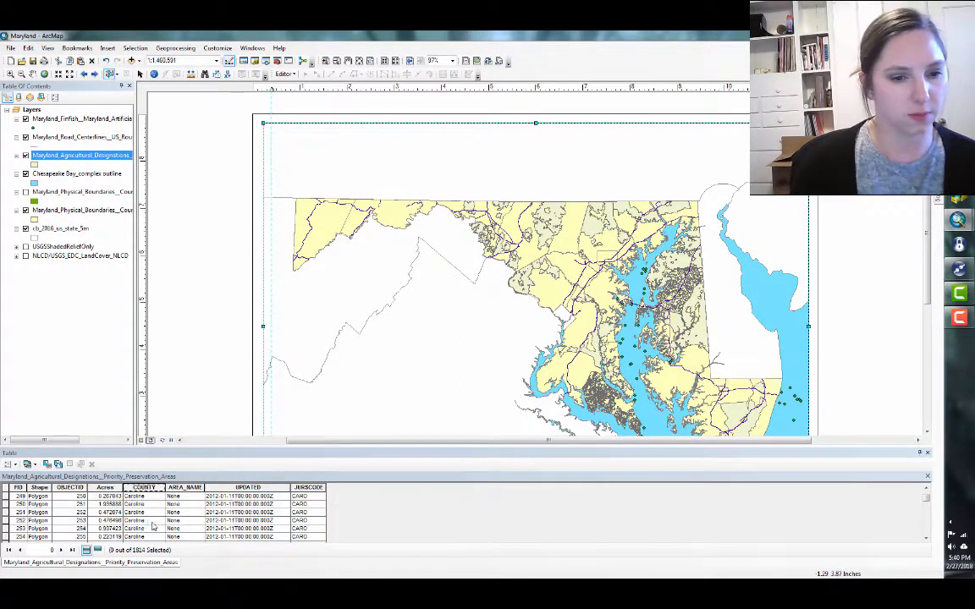
scroll(151, 518, "up", 5)
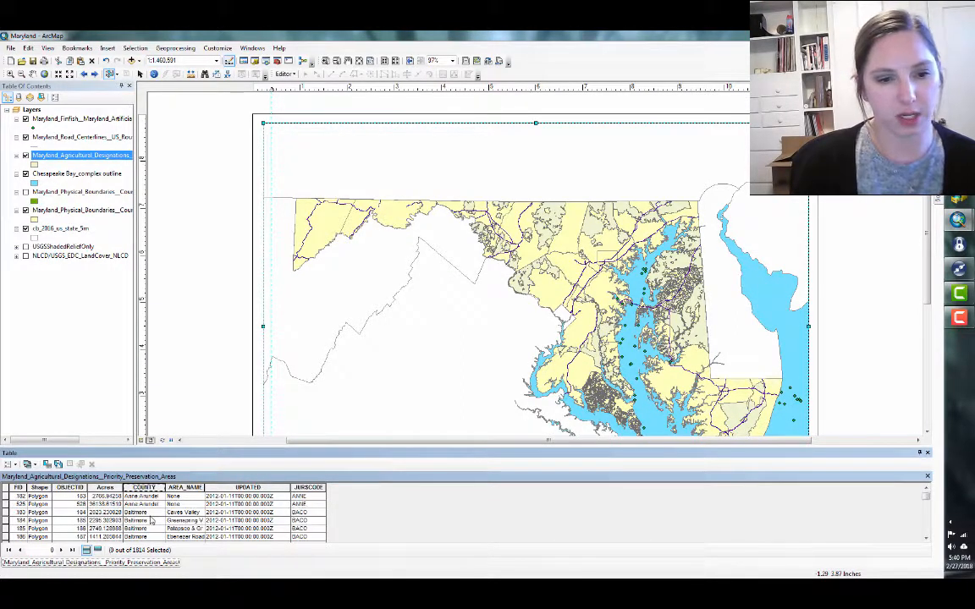
scroll(144, 506, "down", 15)
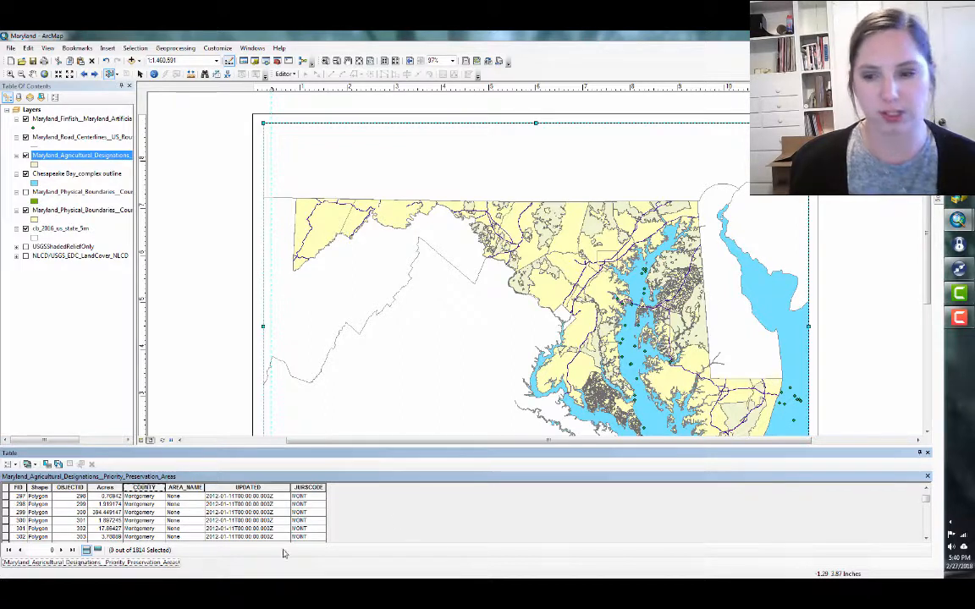
left_click(928, 454)
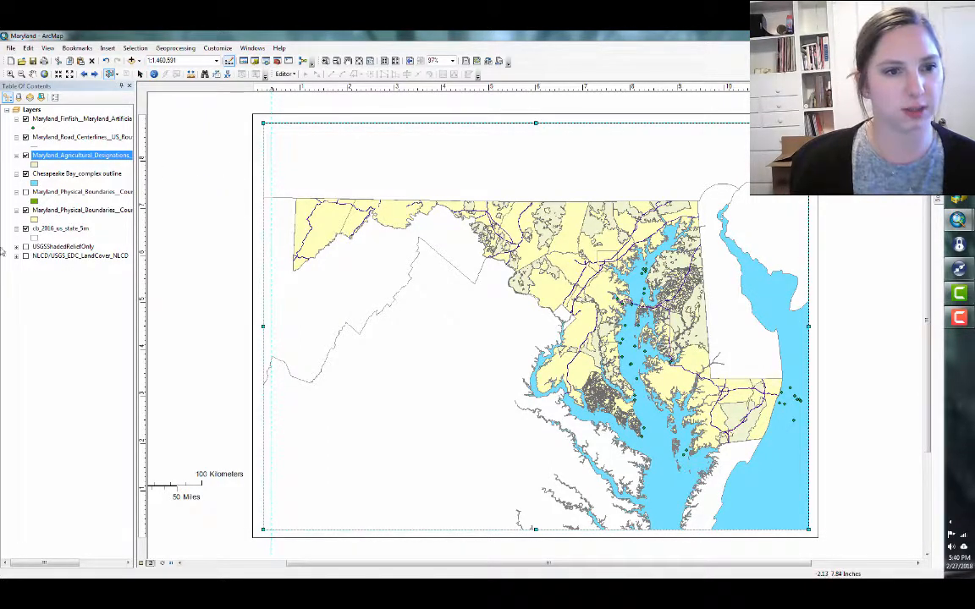
Symbolize the Priority Preservation Areas layer by unique values of the COUNTY field, using a bold multicolour ramp and all values.
left_click(76, 156)
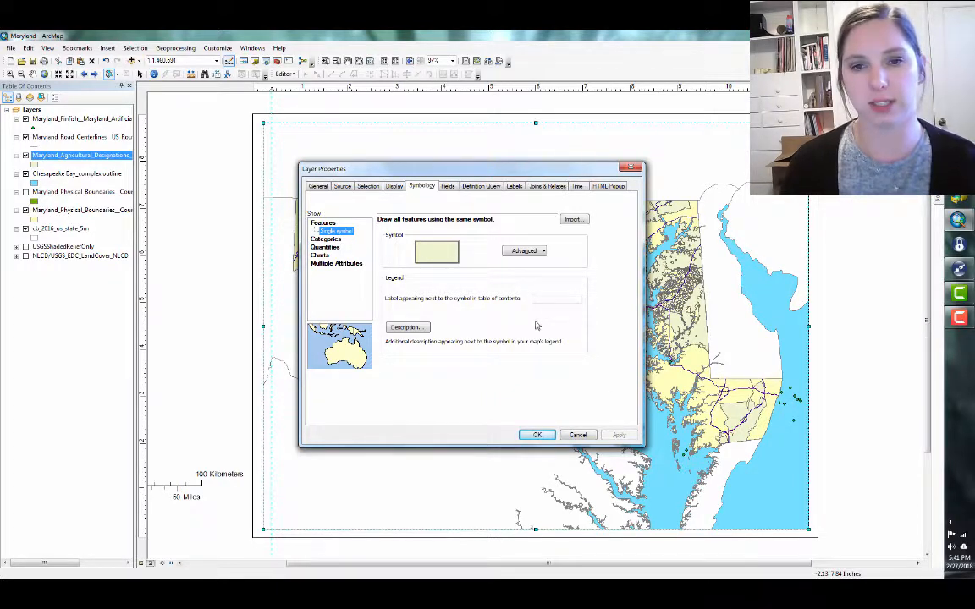
left_click(318, 239)
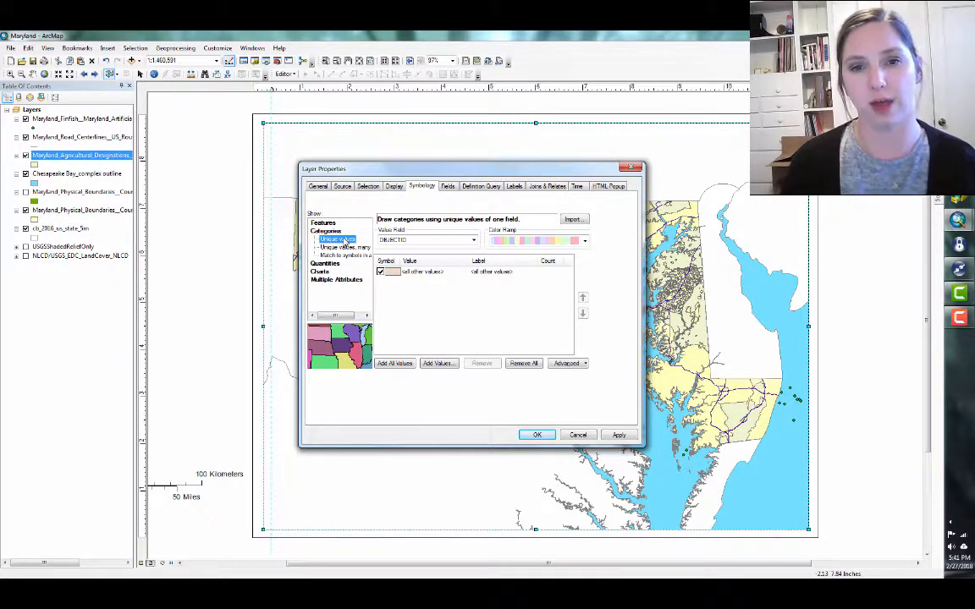
left_click(474, 241)
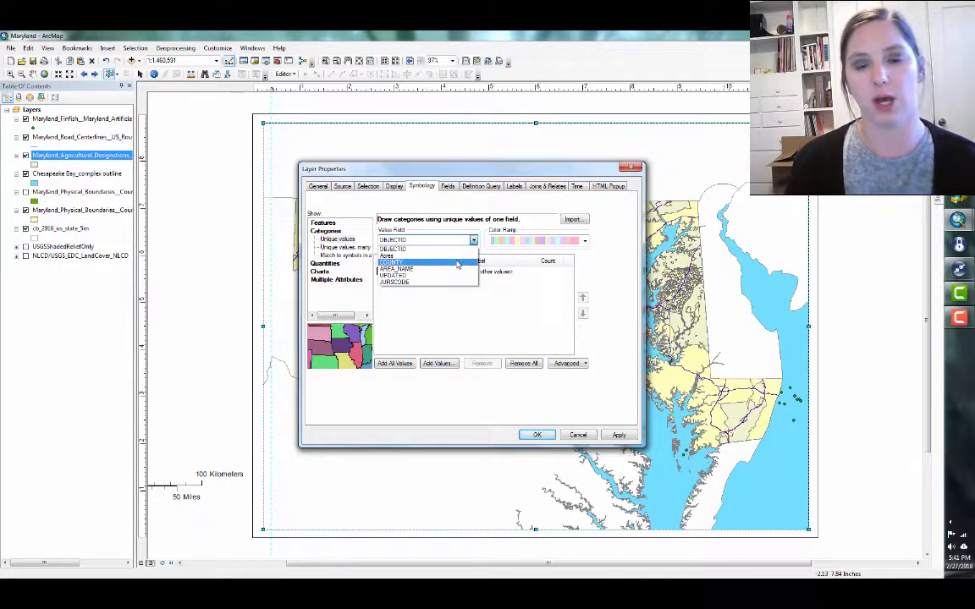
left_click(457, 263)
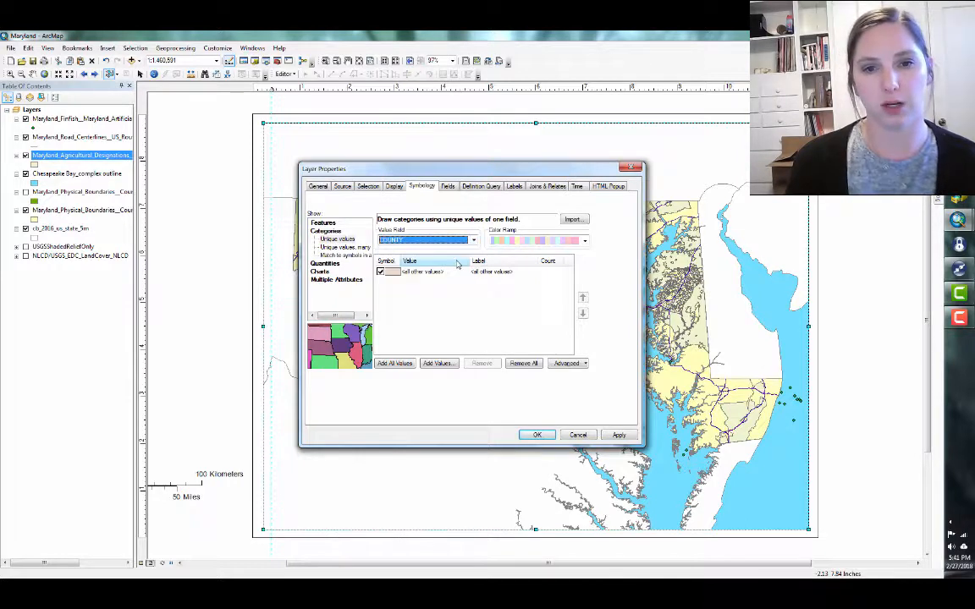
left_click(528, 241)
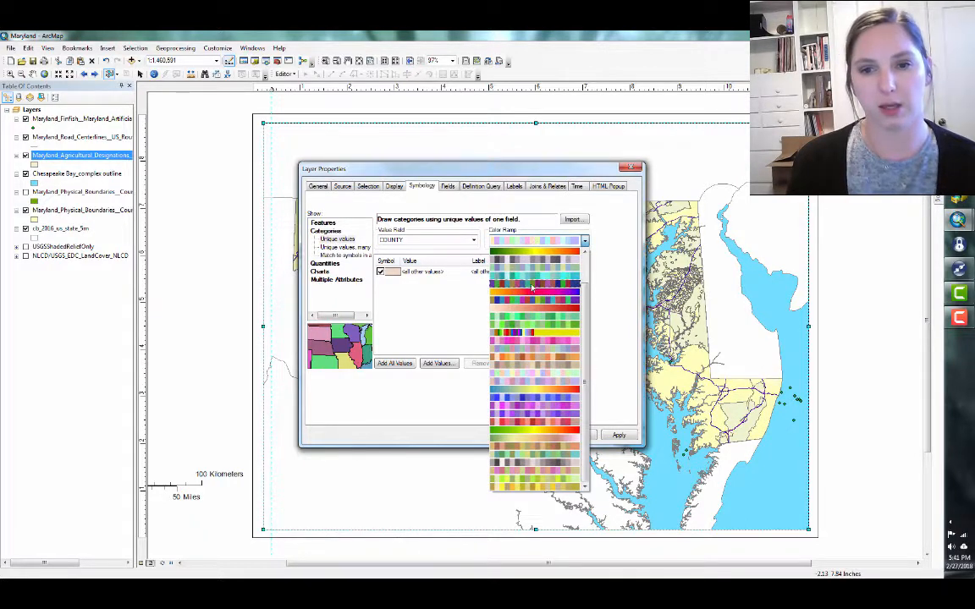
left_click(529, 262)
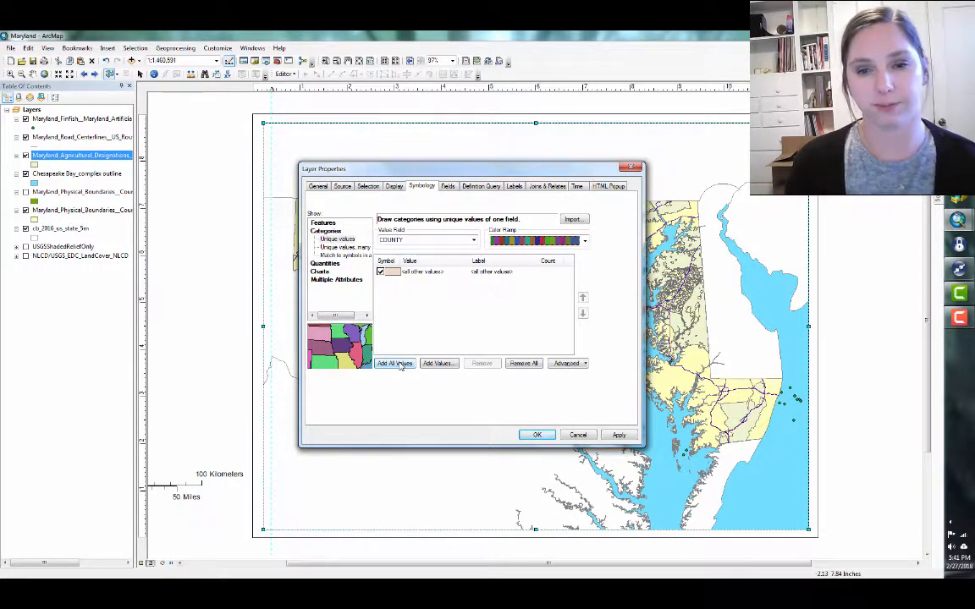
left_click(394, 363)
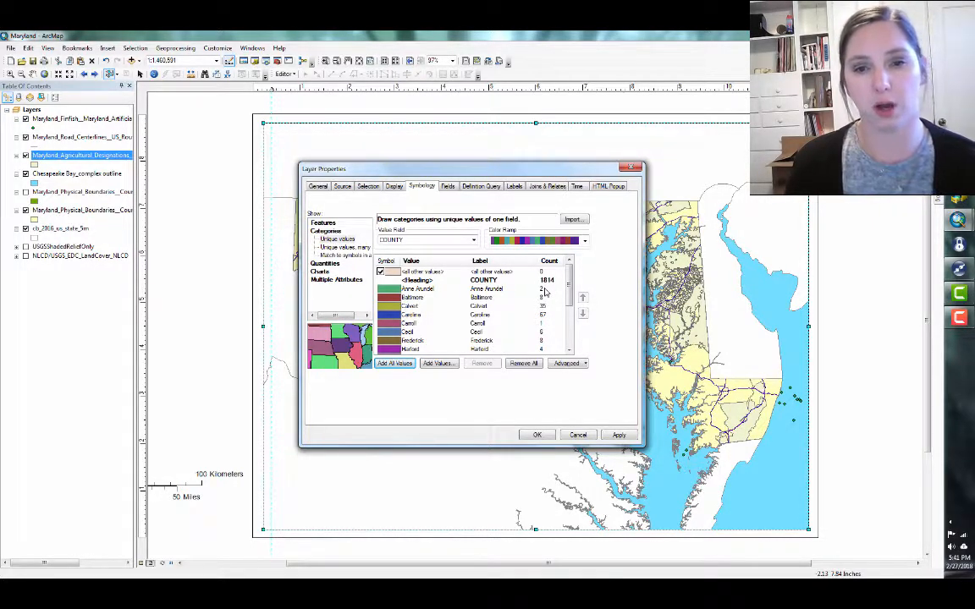
left_click(537, 435)
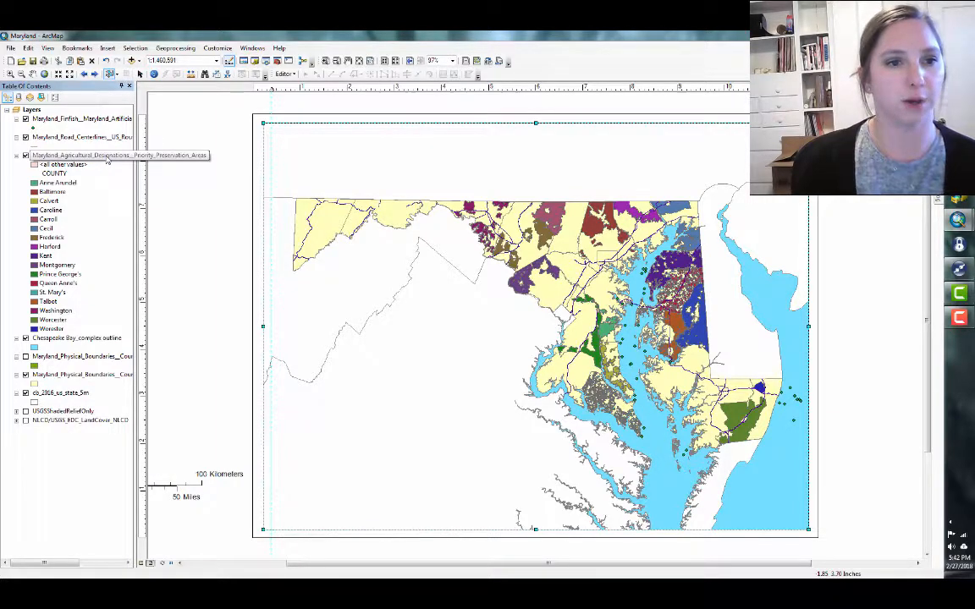
Symbolize the Priority Preservation Areas layer with a single symbol, using a green fill and no outline color.
double_click(103, 155)
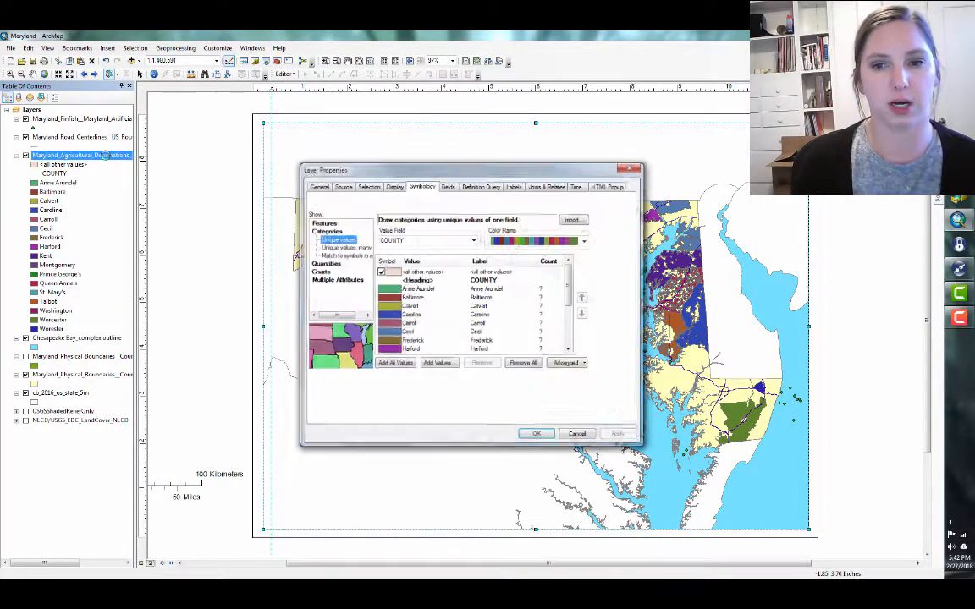
left_click(331, 224)
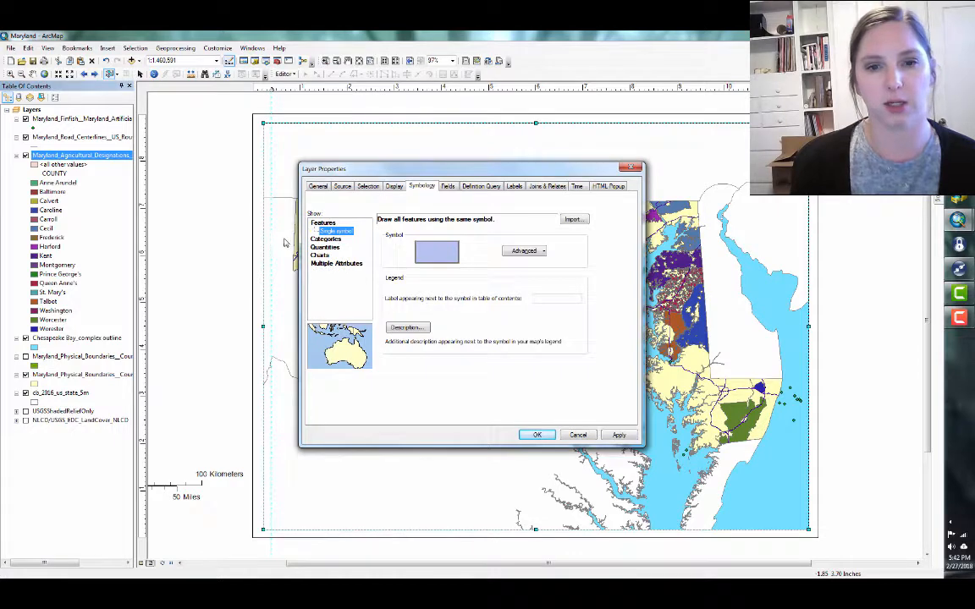
left_click(434, 253)
left_click(574, 271)
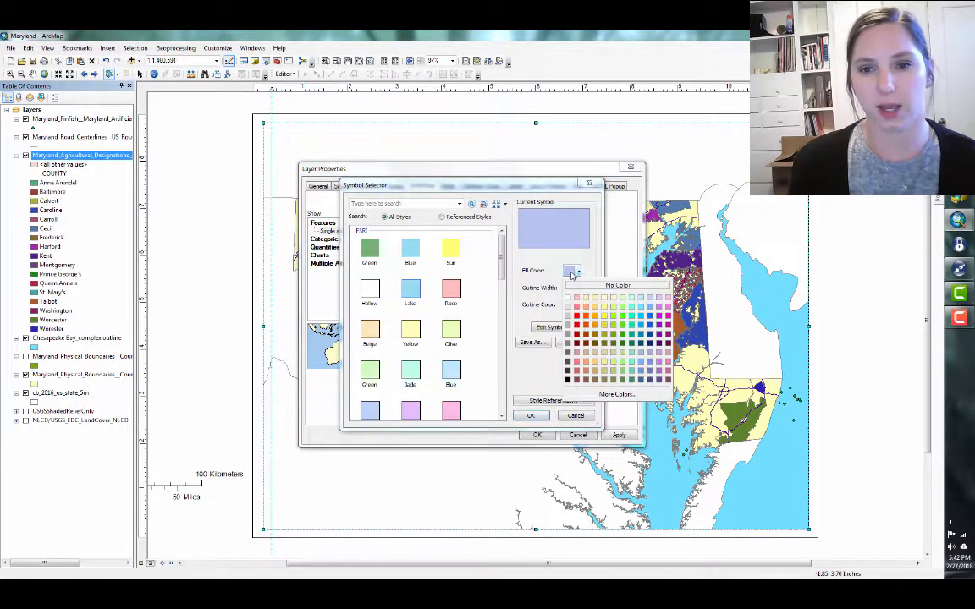
left_click(618, 324)
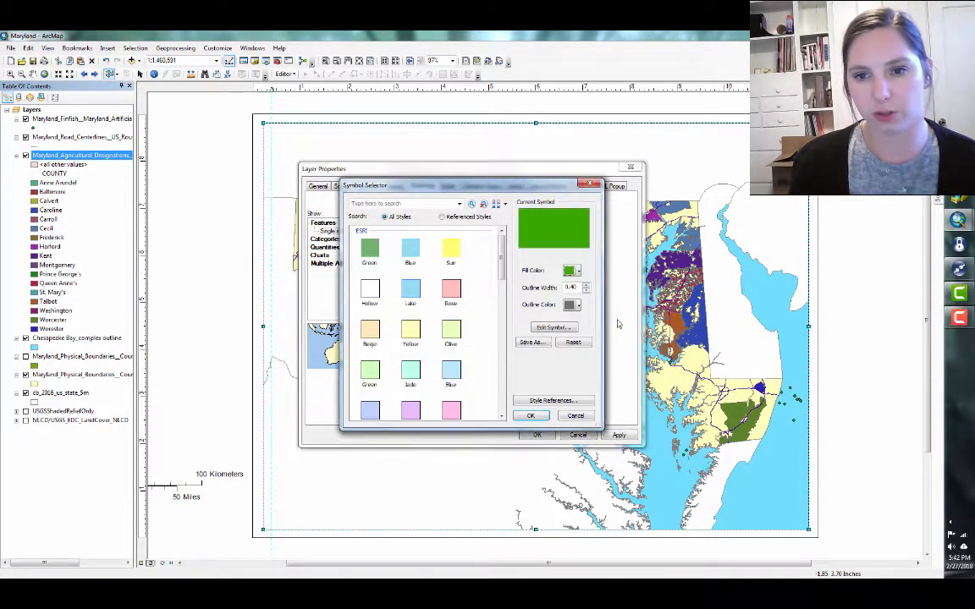
left_click(577, 304)
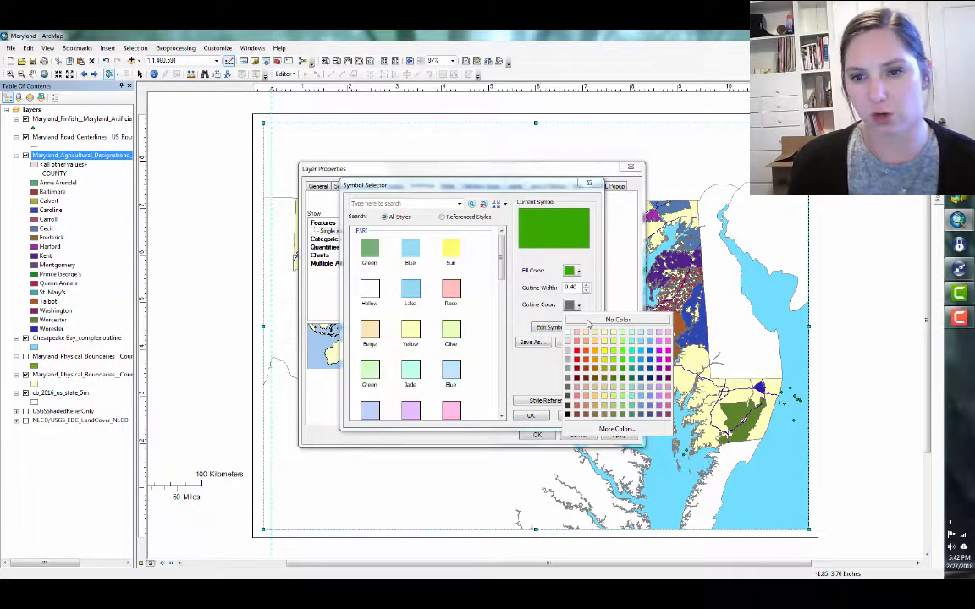
left_click(613, 320)
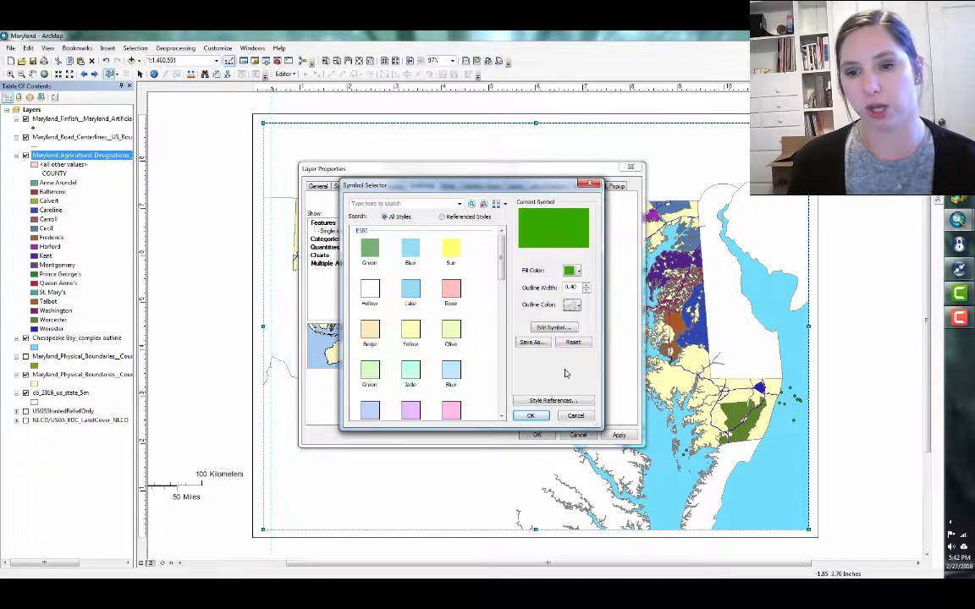
left_click(530, 417)
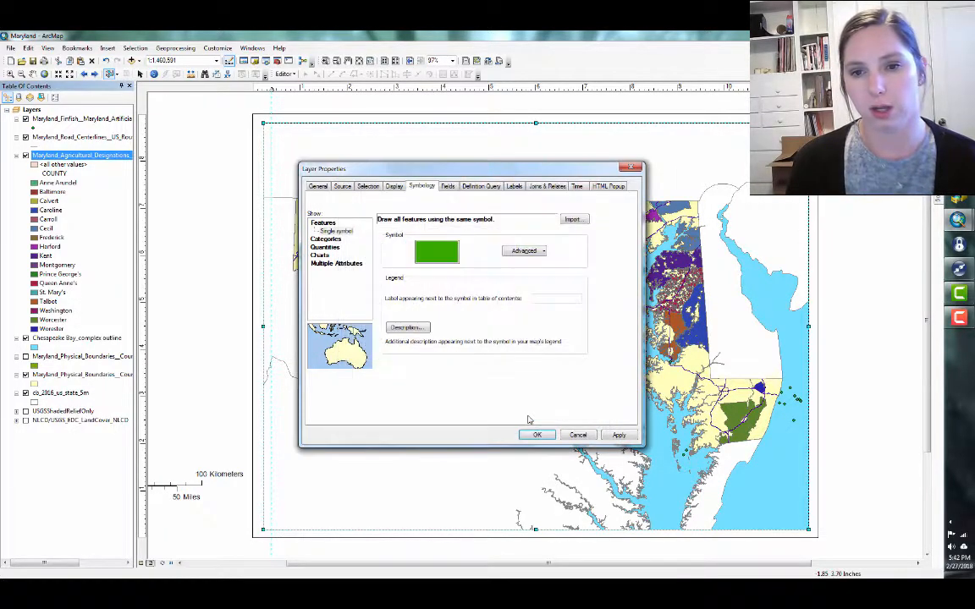
left_click(537, 434)
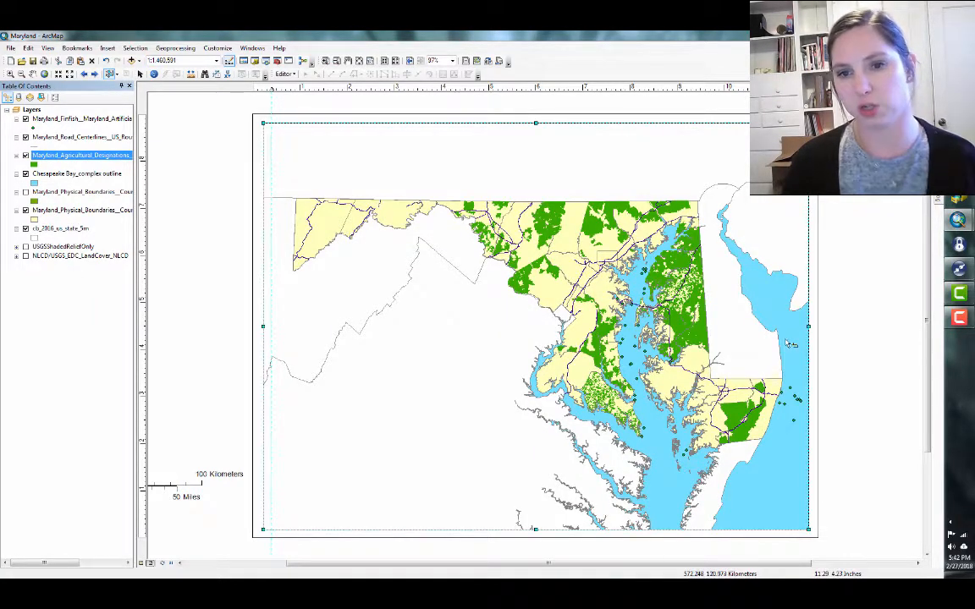
Set the transparency of the Priority Preservation Areas layer to 40%.
double_click(64, 158)
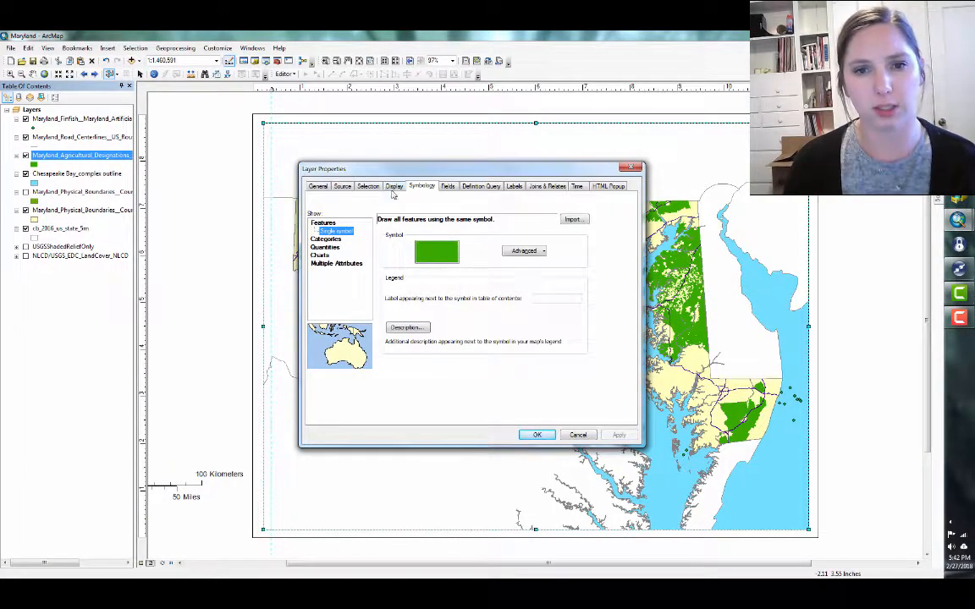
left_click(393, 186)
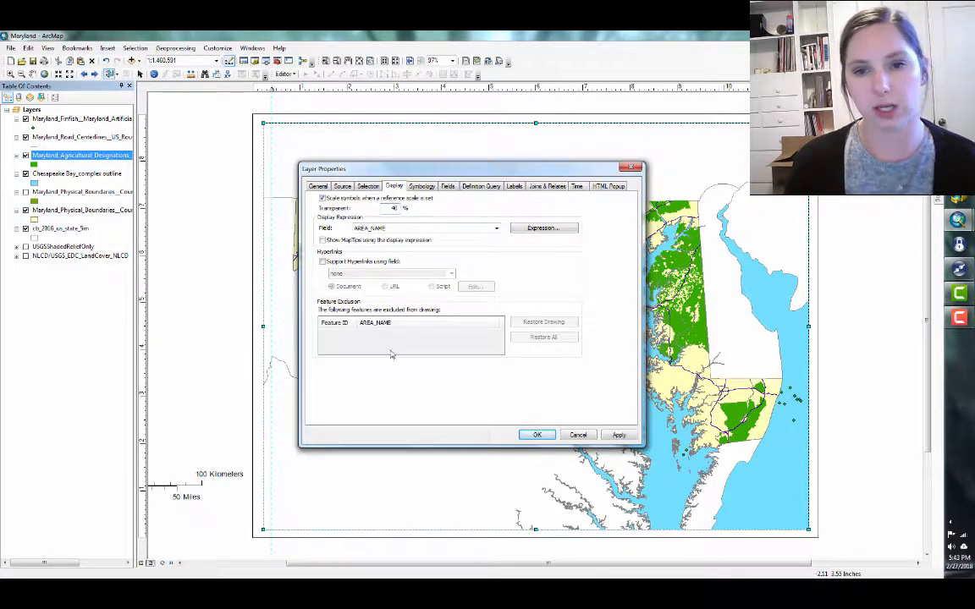
left_click(536, 435)
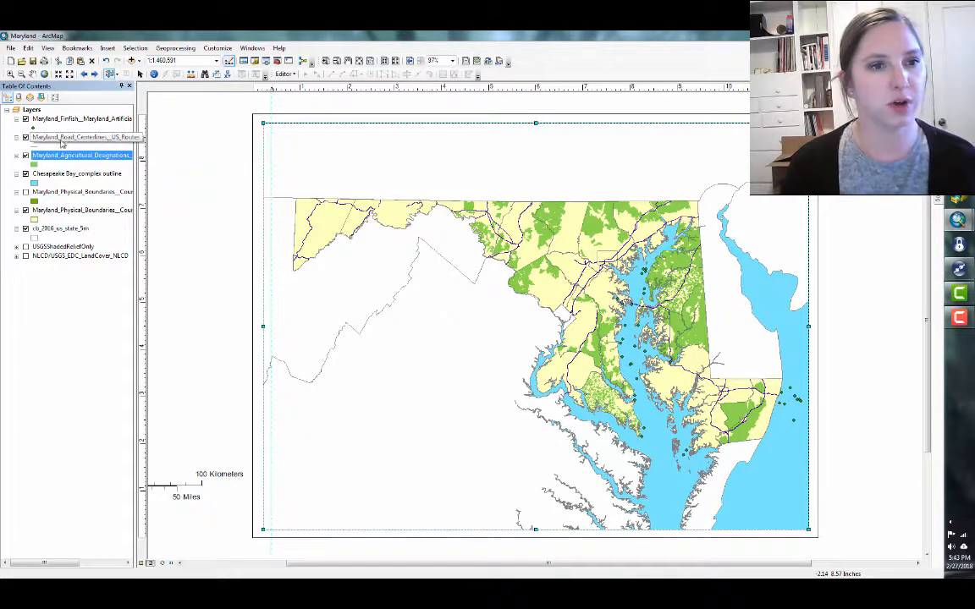
Symbolize the US Routes road centerlines with the black Major Road line symbol and a thinner line width.
left_click(33, 146)
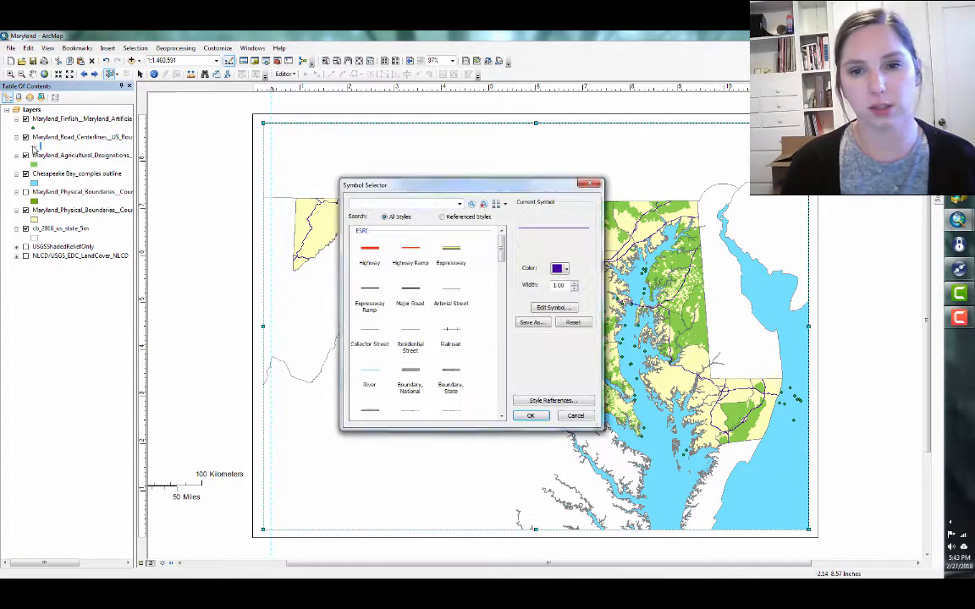
left_click_drag(501, 182, 498, 142)
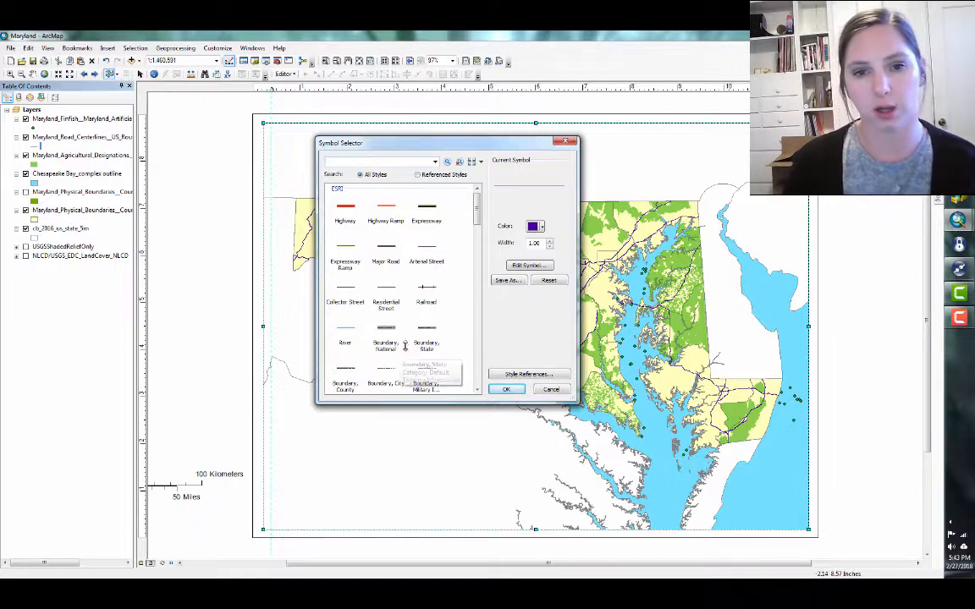
left_click(386, 250)
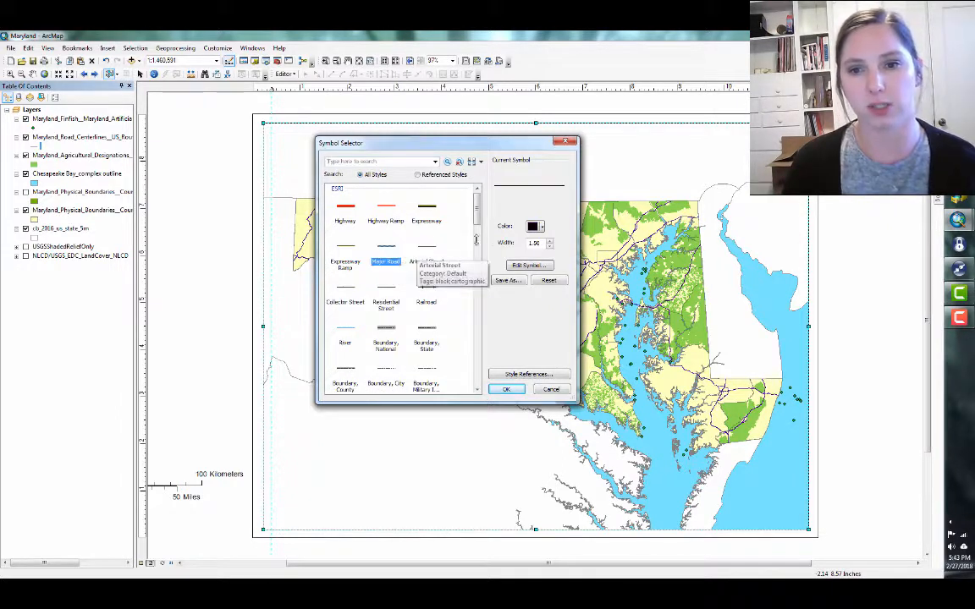
double_click(539, 243)
type("4")
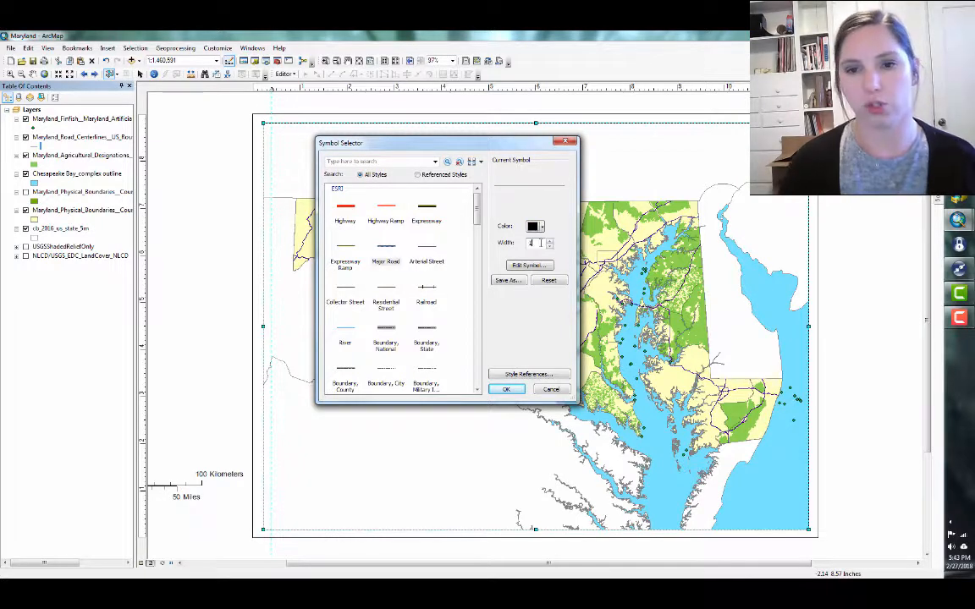
key("Return")
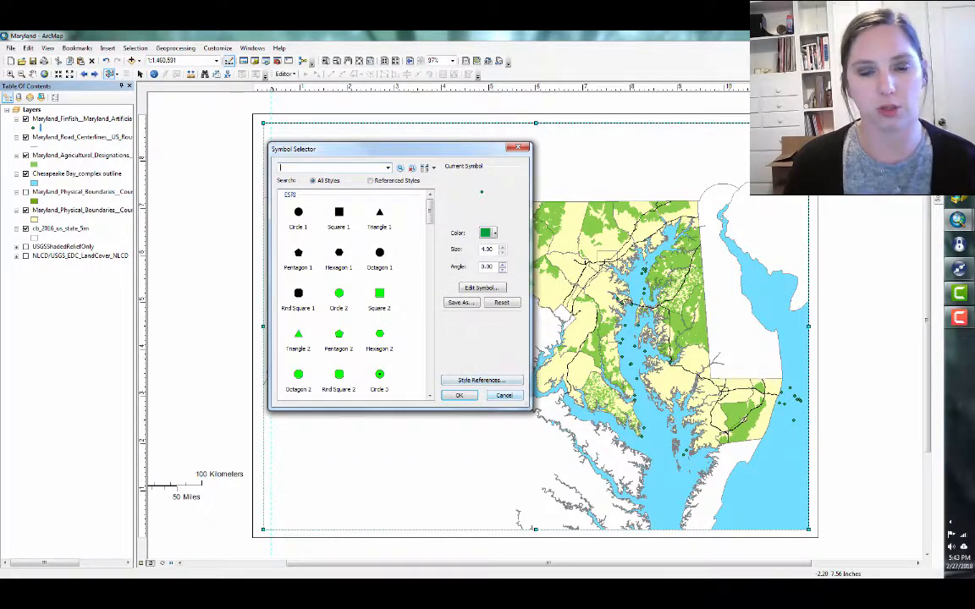
Review the symbol options and display properties of the Artificial Reef Initiative Center Points layer.
left_click(459, 396)
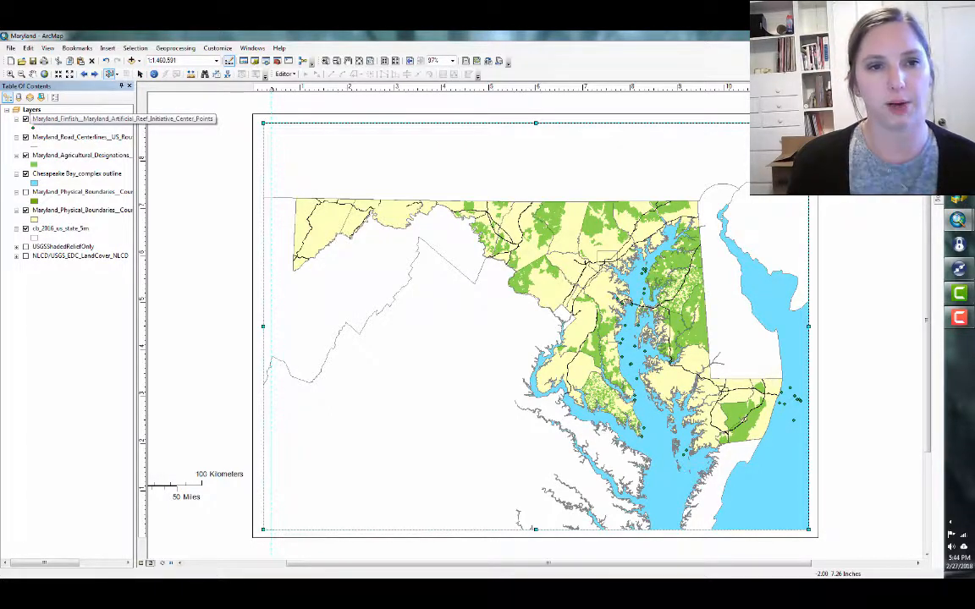
left_click(80, 120)
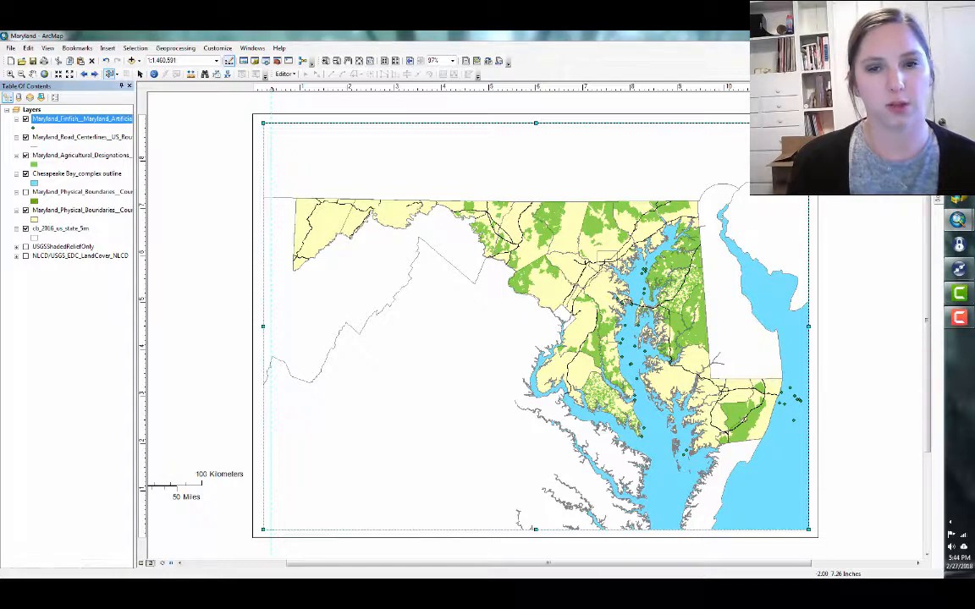
double_click(81, 119)
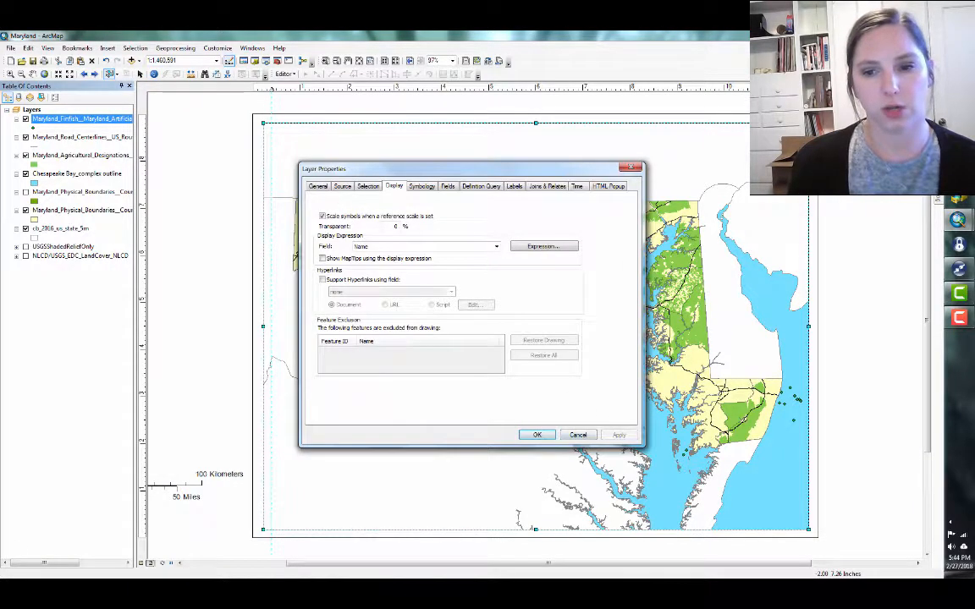
left_click(537, 434)
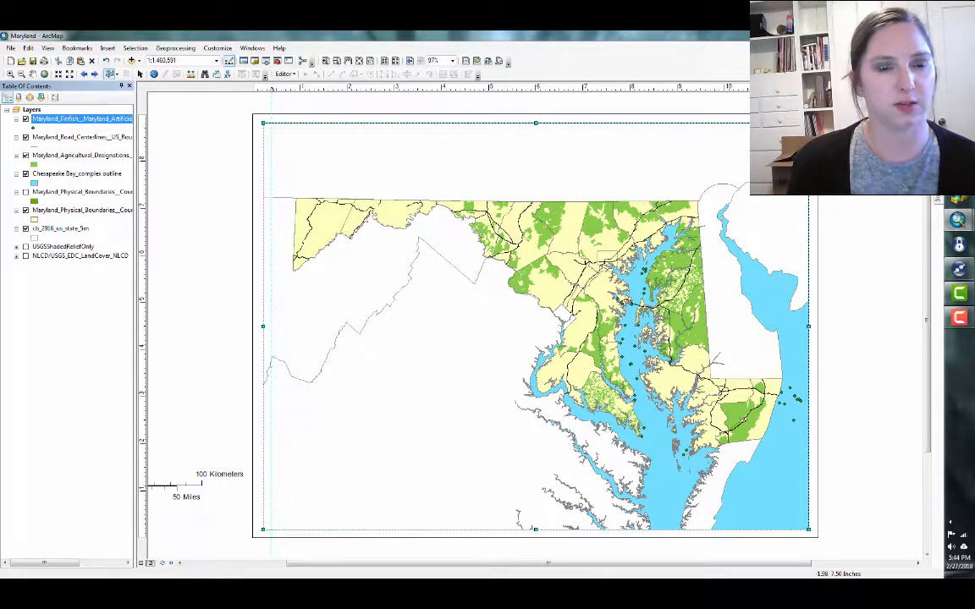
Browse the marker symbols for the artificial reef points layer, search them for "reef", and clear the search.
left_click(34, 127)
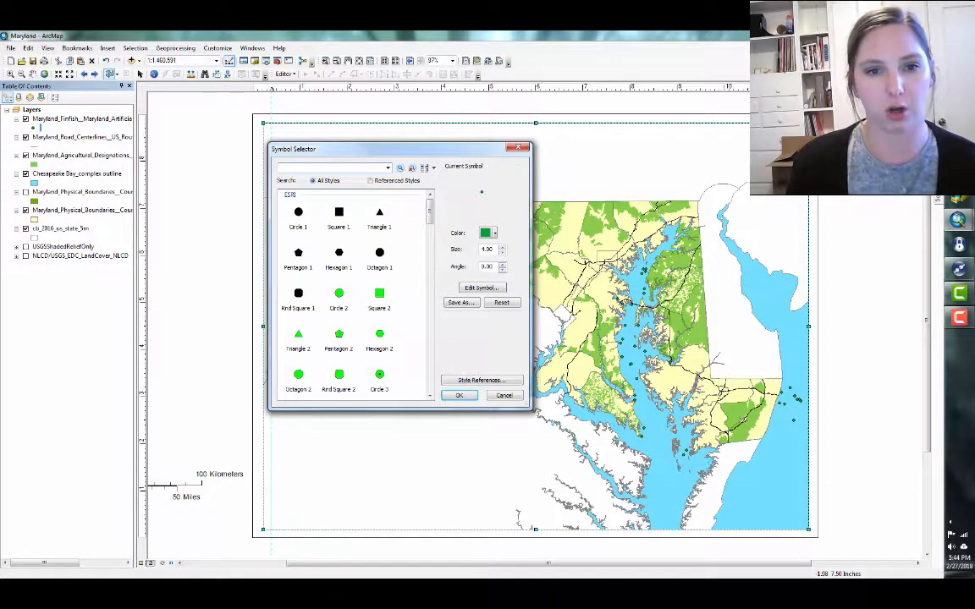
scroll(351, 296, "down", 10)
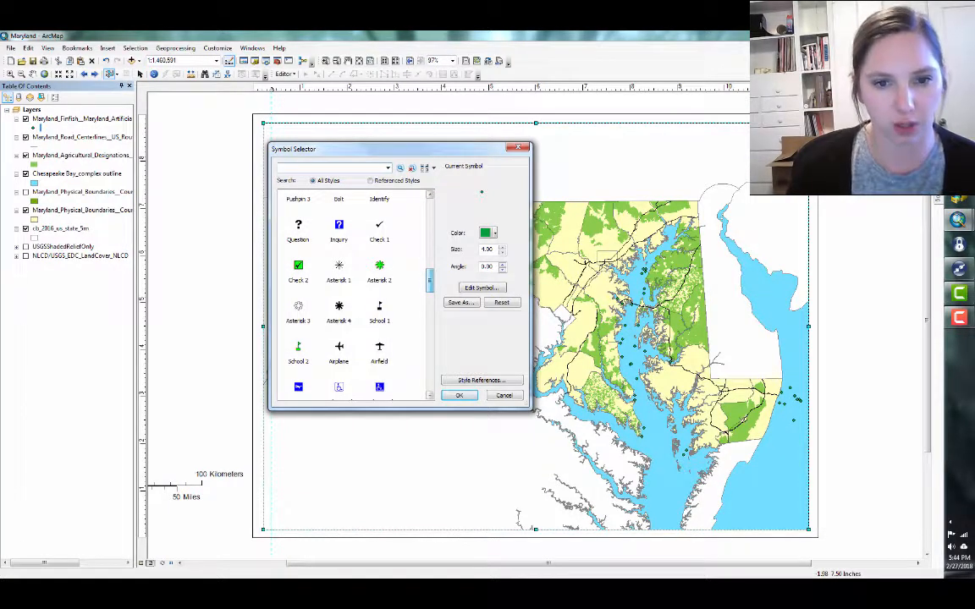
scroll(380, 398, "down", 2)
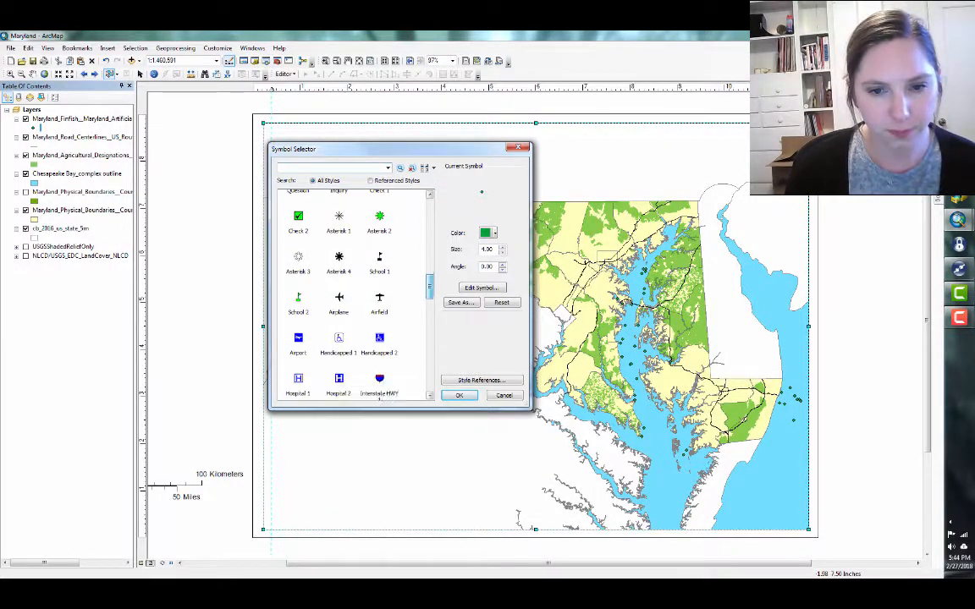
scroll(380, 398, "down", 6)
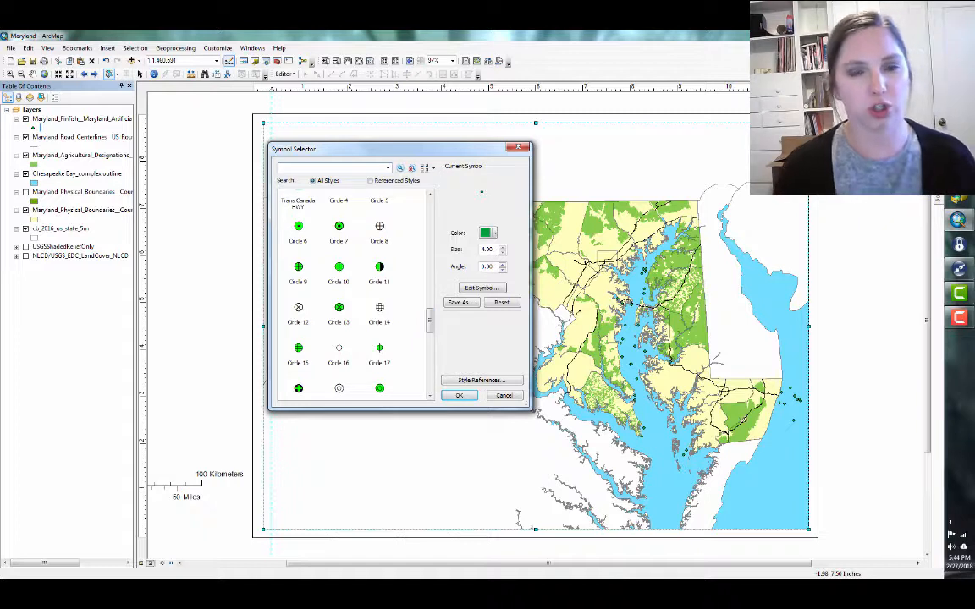
type("red")
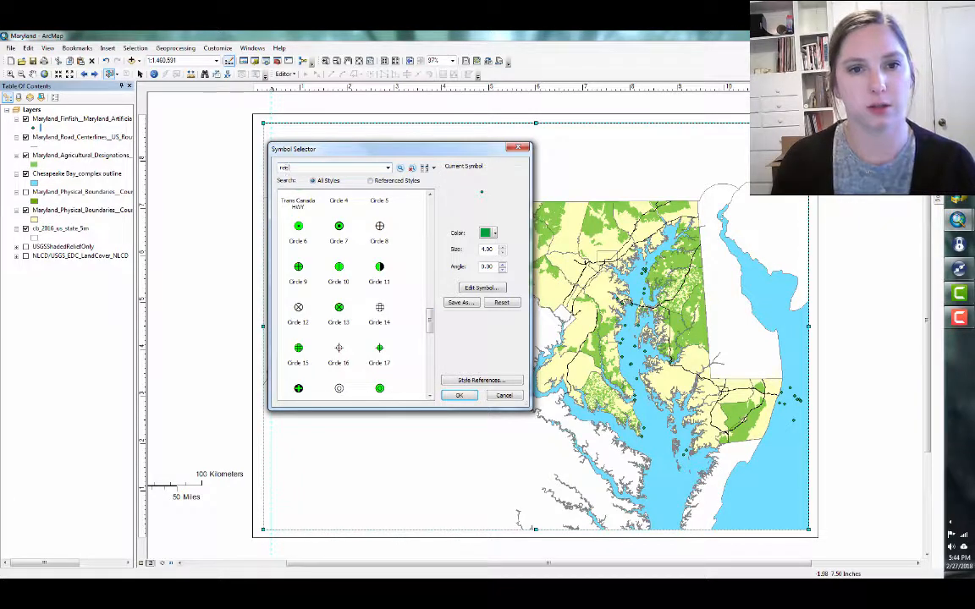
key("Return")
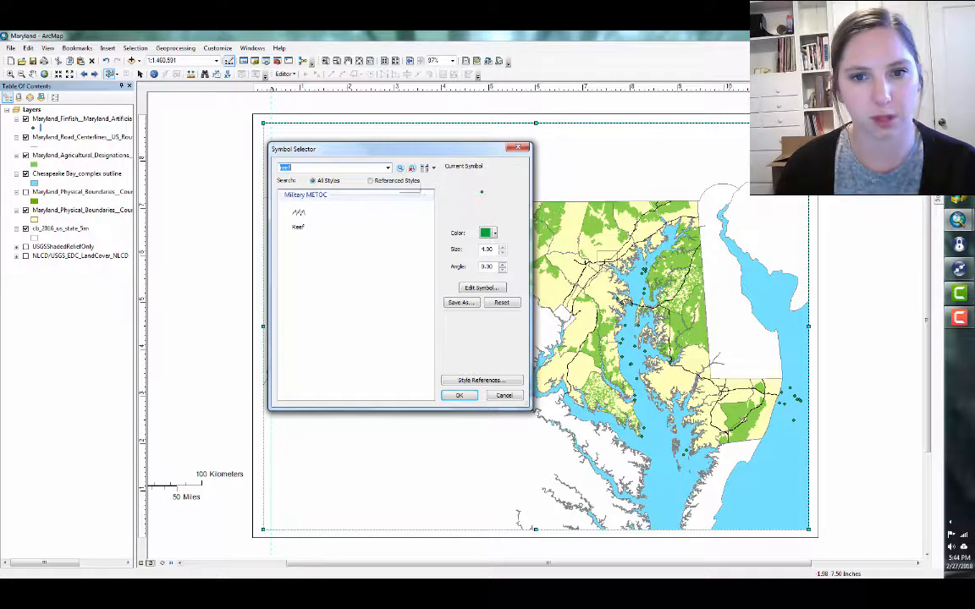
key("BackSpace")
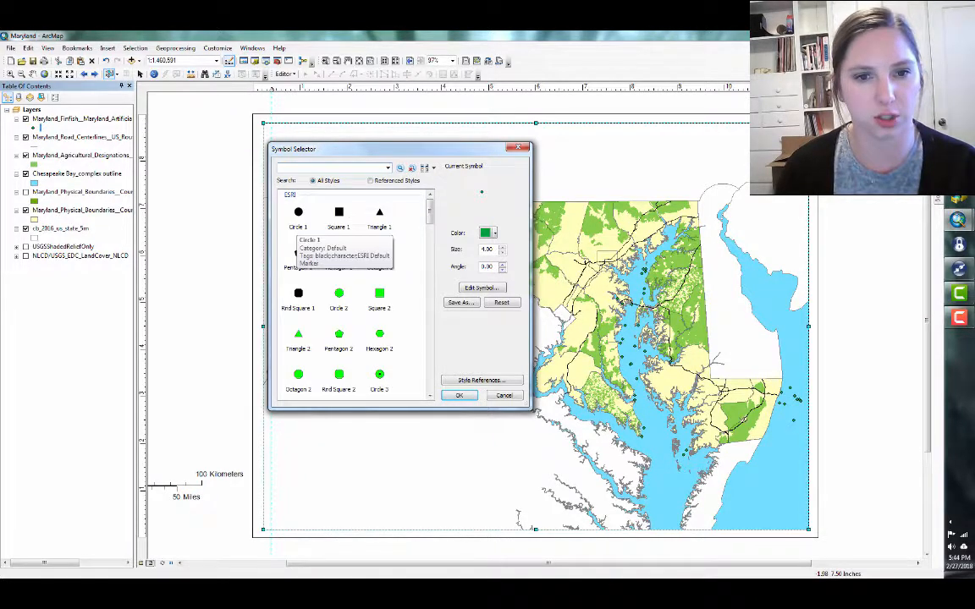
Symbolize the artificial reef points with dark blue Circle 1 markers at size 12, and reduce them to size 10.
left_click(298, 213)
left_click(494, 233)
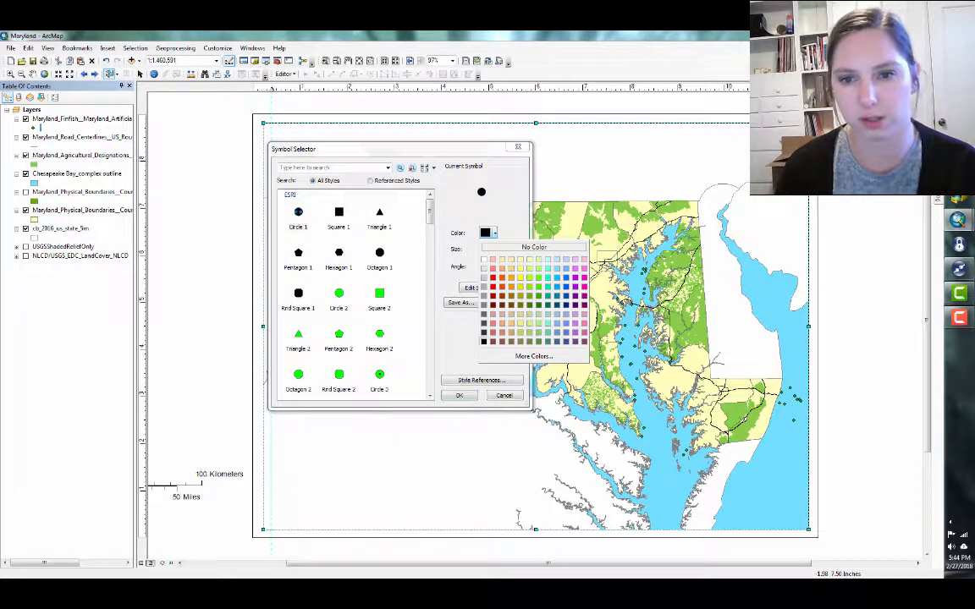
left_click(557, 333)
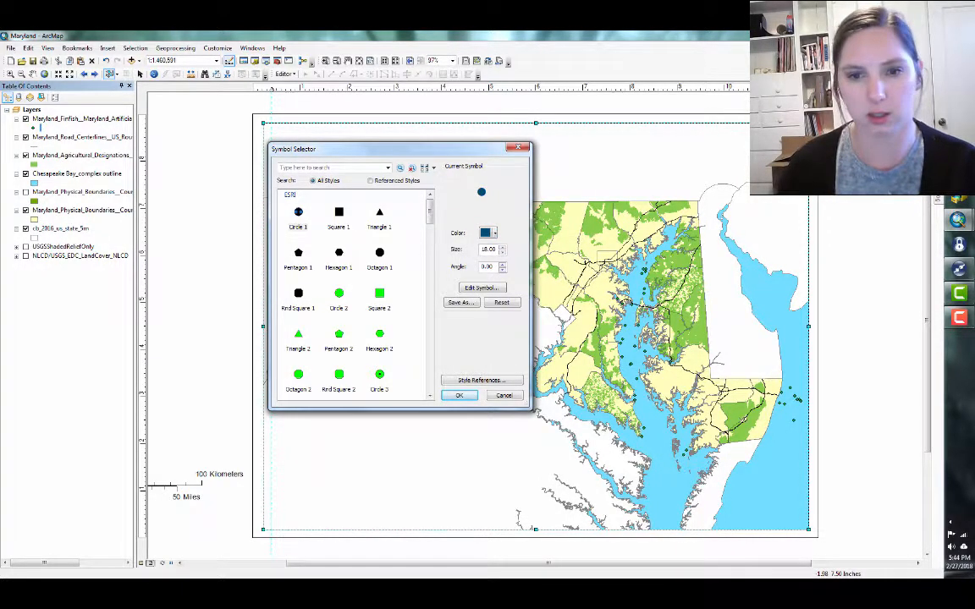
double_click(488, 249)
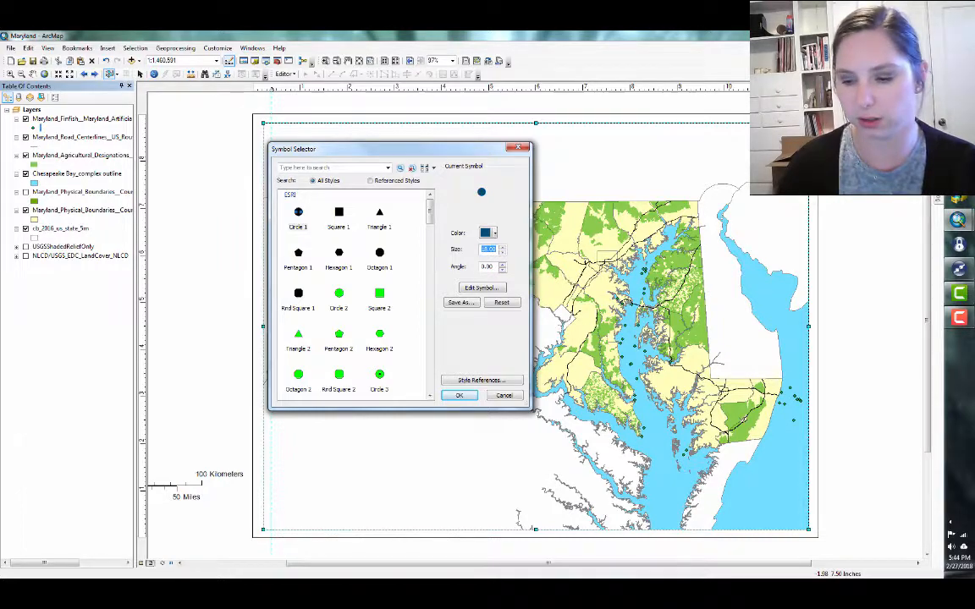
type("12")
key("Return")
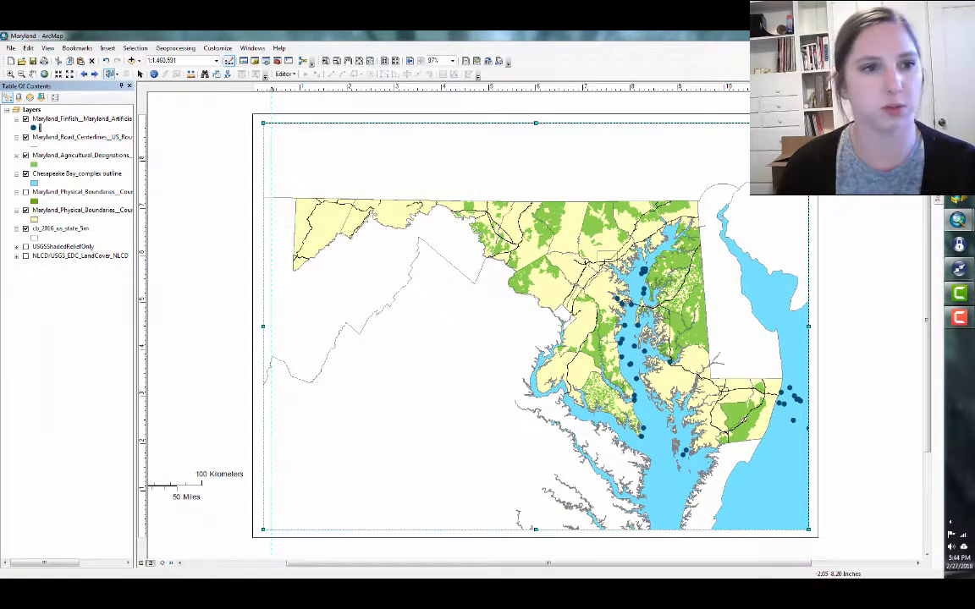
double_click(34, 128)
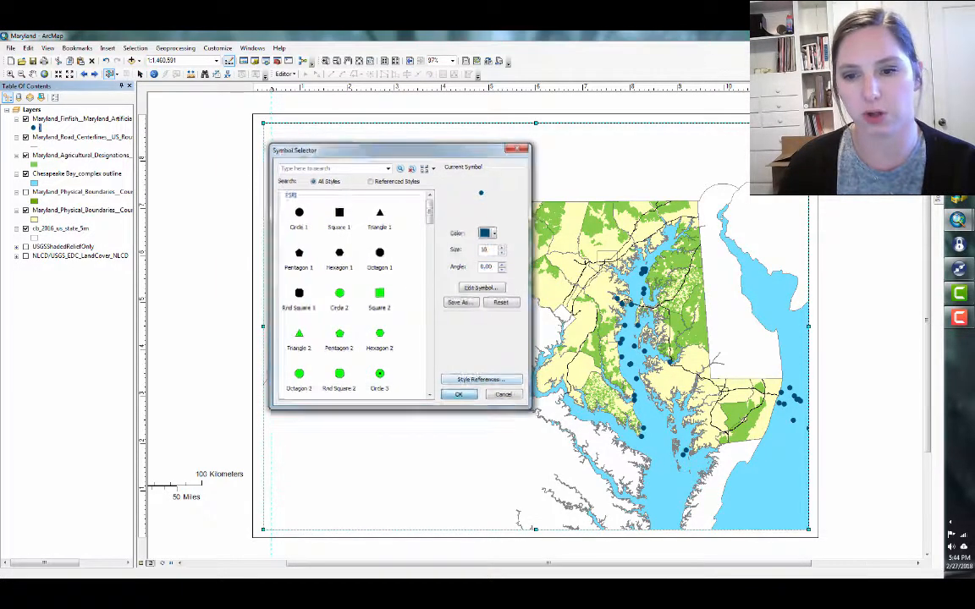
key("Return")
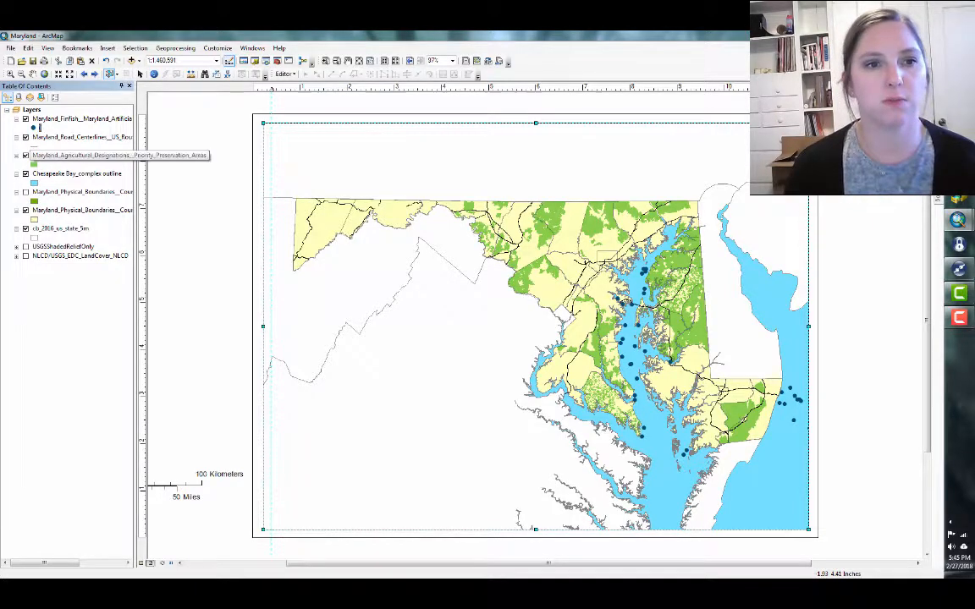
Review the fill color choices and RGB color settings for the Priority Preservation Areas layer's symbol, keeping the green fill.
double_click(81, 155)
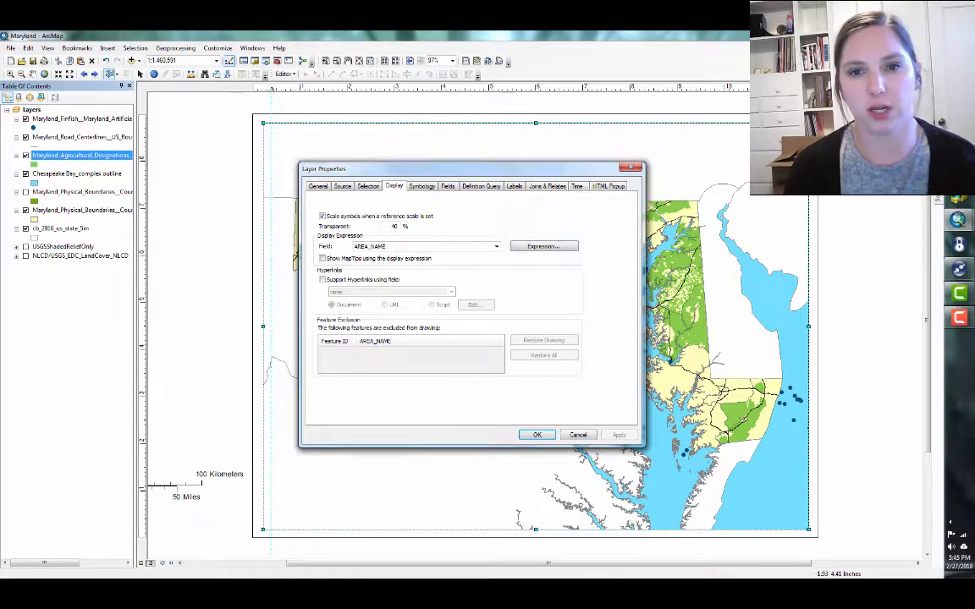
key("ctrl+Tab")
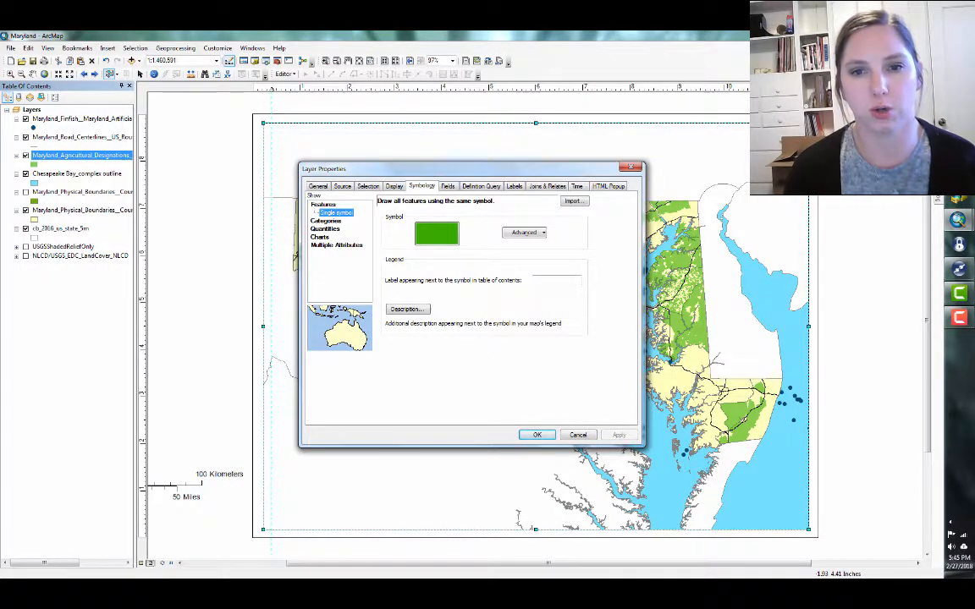
left_click(437, 232)
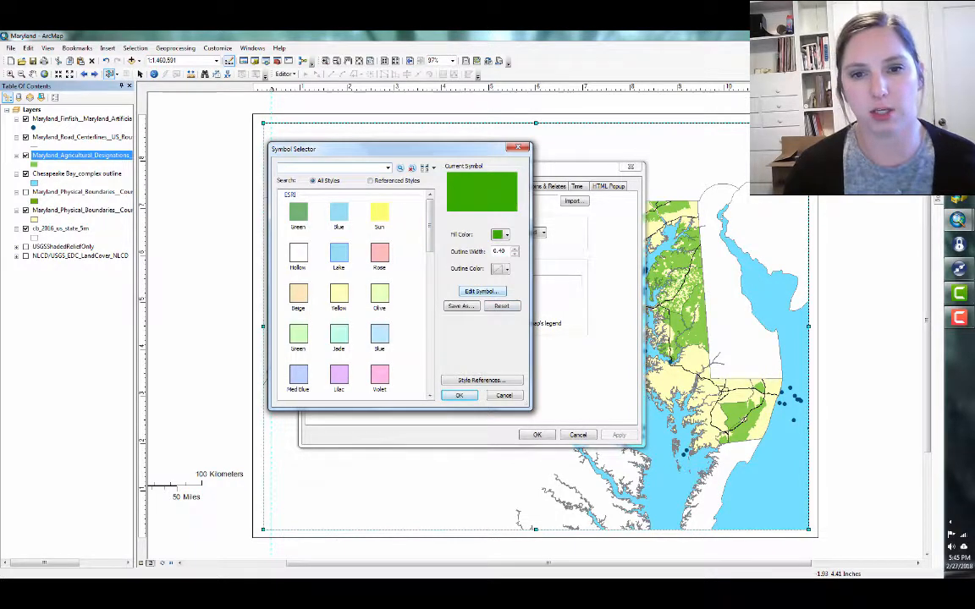
left_click(502, 235)
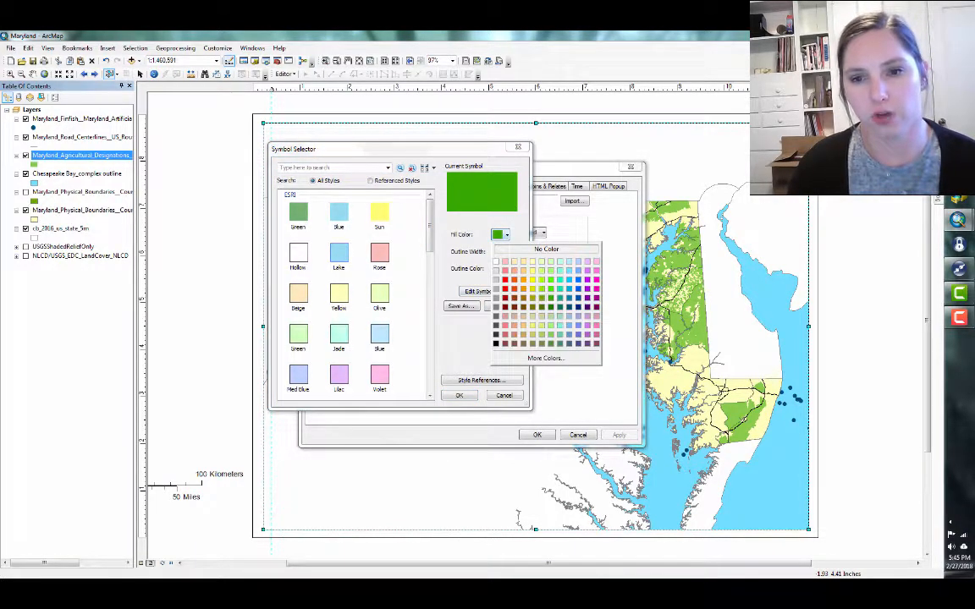
left_click(545, 358)
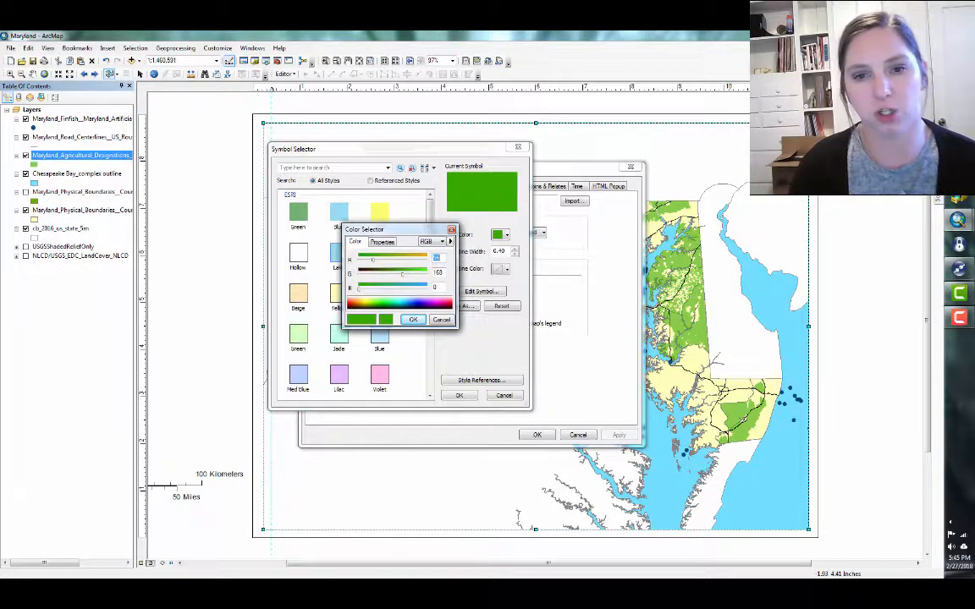
left_click(440, 241)
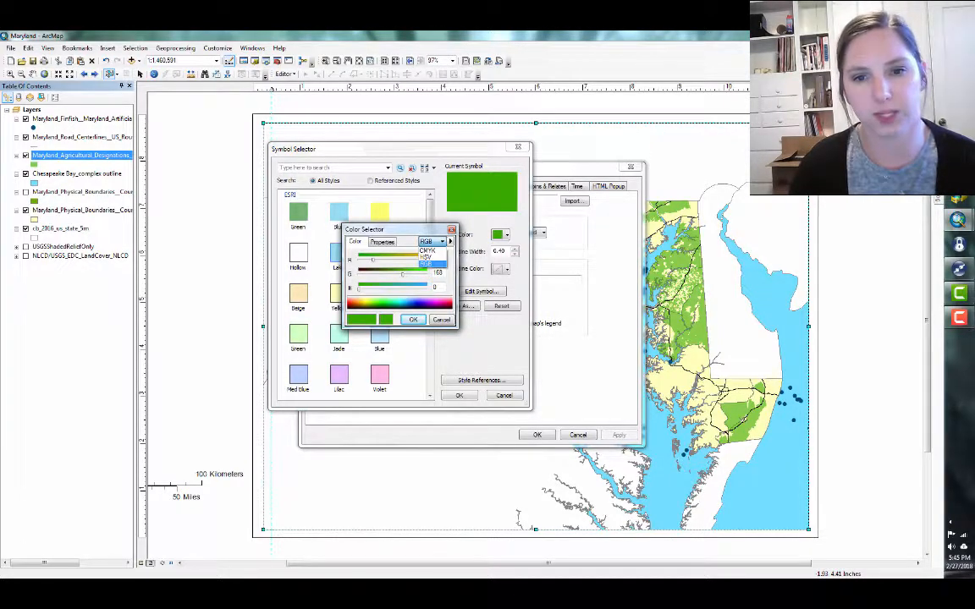
left_click(427, 263)
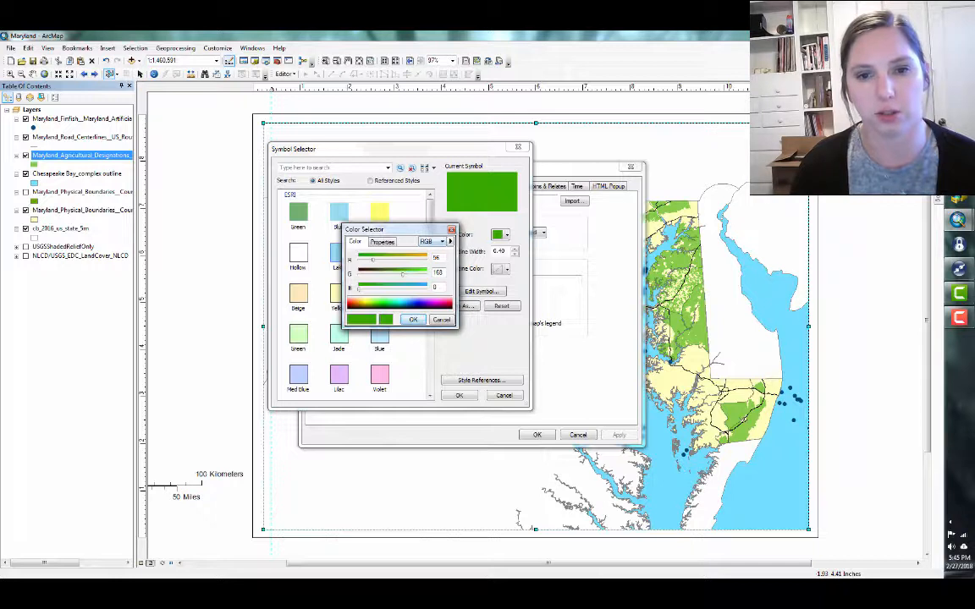
left_click(413, 319)
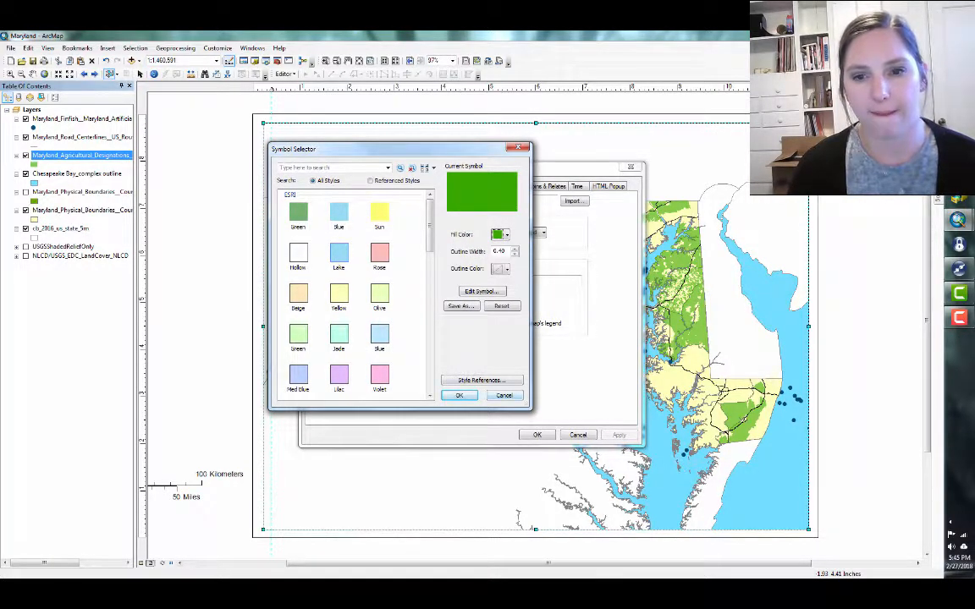
Preview the Line Fill and Gradient Fill symbol types for the Priority Preservation Areas, and discard the symbol changes.
left_click(480, 290)
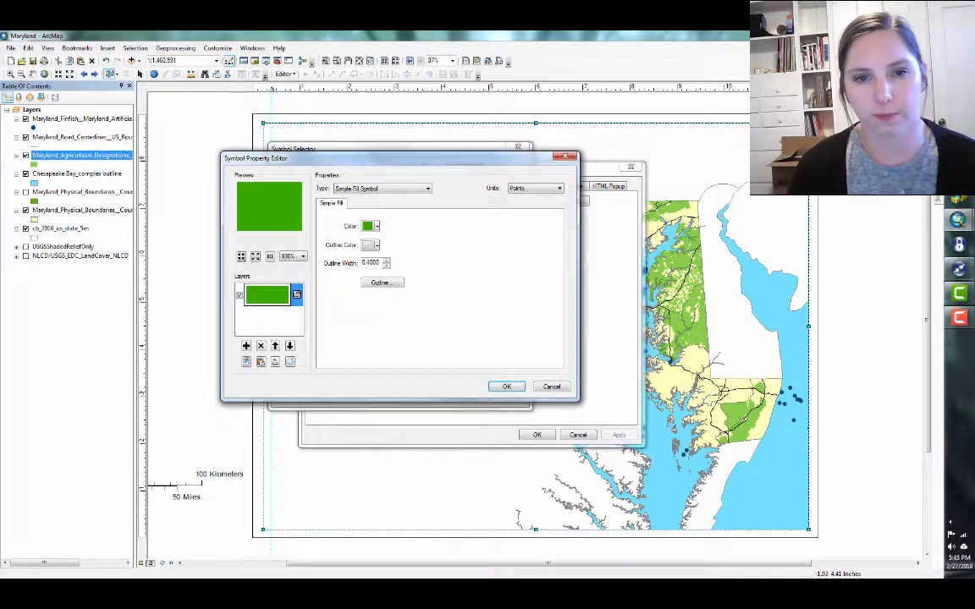
left_click(381, 188)
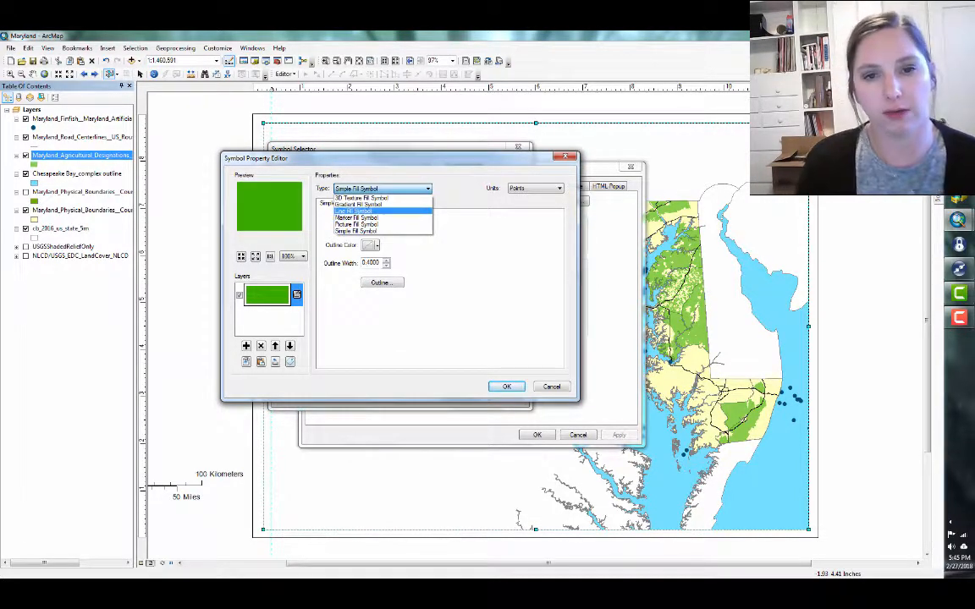
left_click(356, 210)
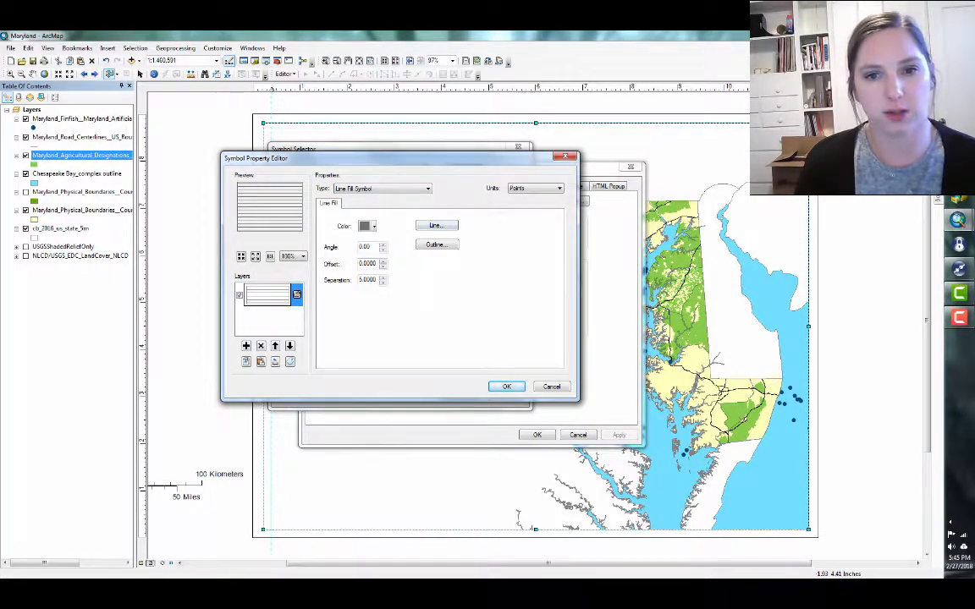
left_click(397, 189)
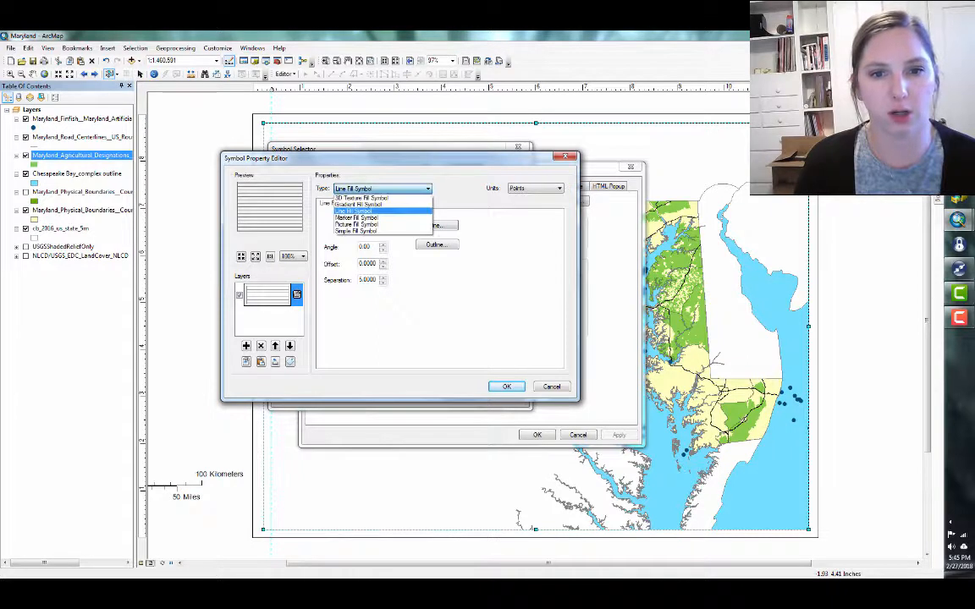
left_click(364, 204)
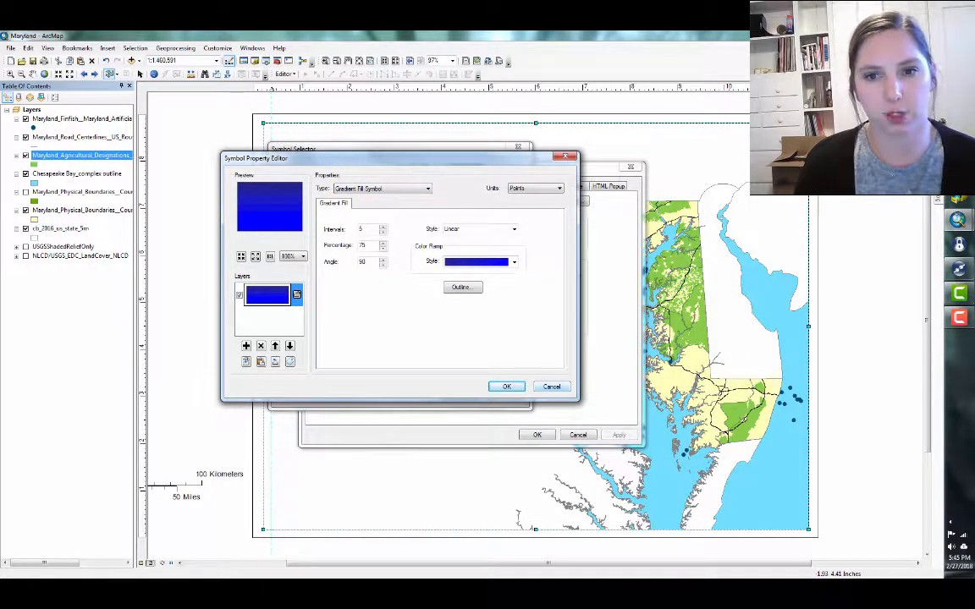
left_click(551, 386)
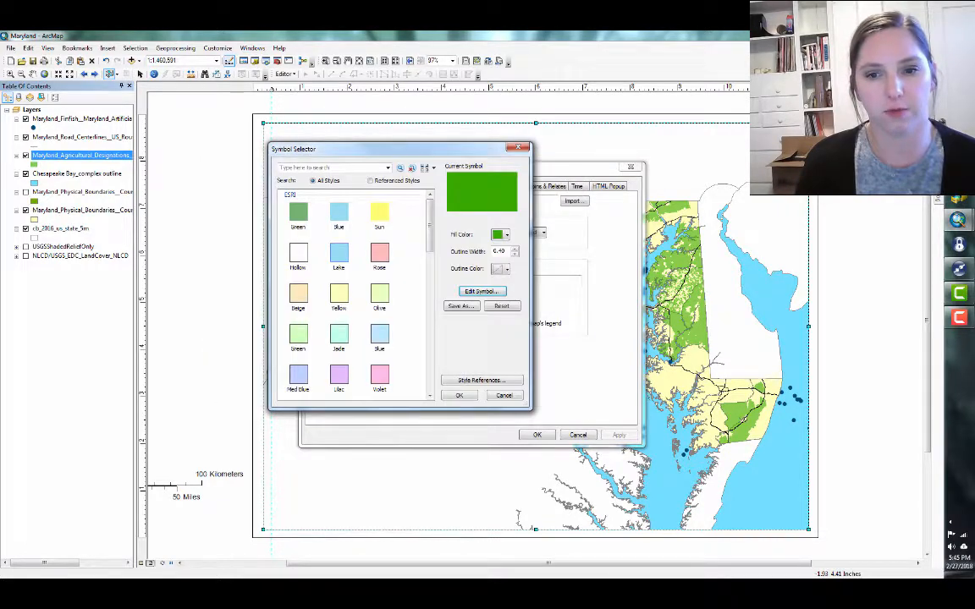
left_click(503, 395)
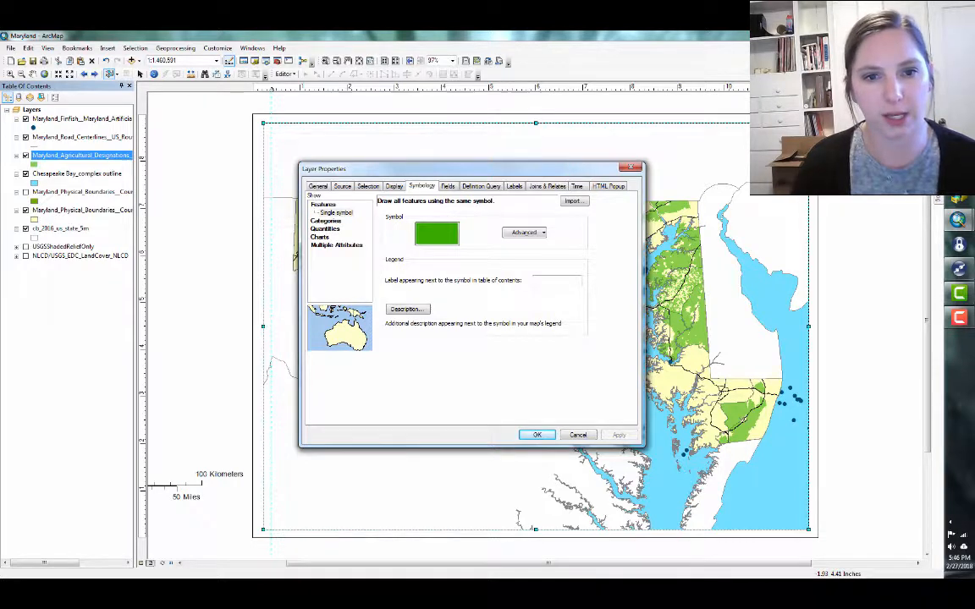
Try graduated colors for the Priority Preservation Areas based on the Acres field, and check the classification settings.
left_click(325, 229)
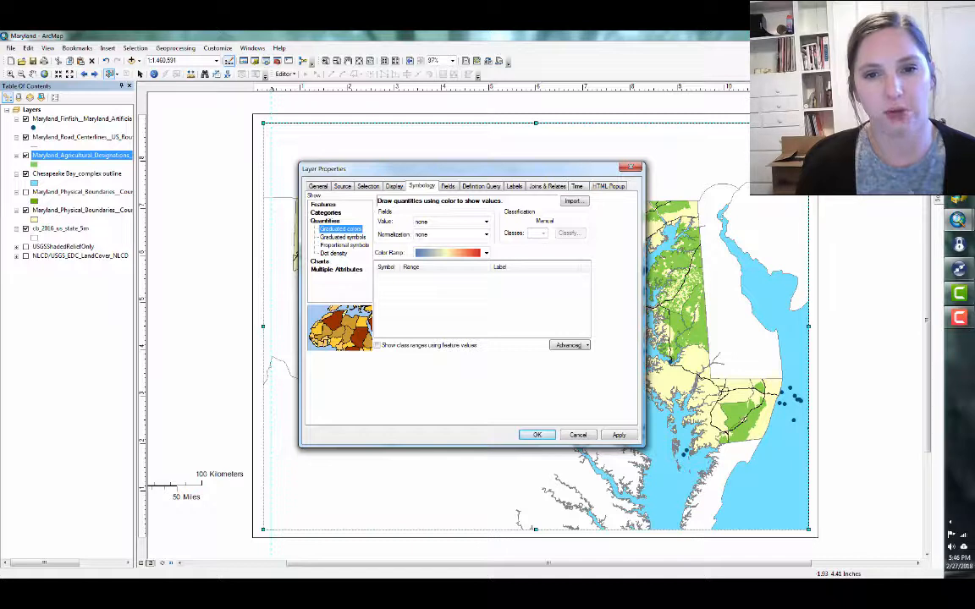
left_click(486, 221)
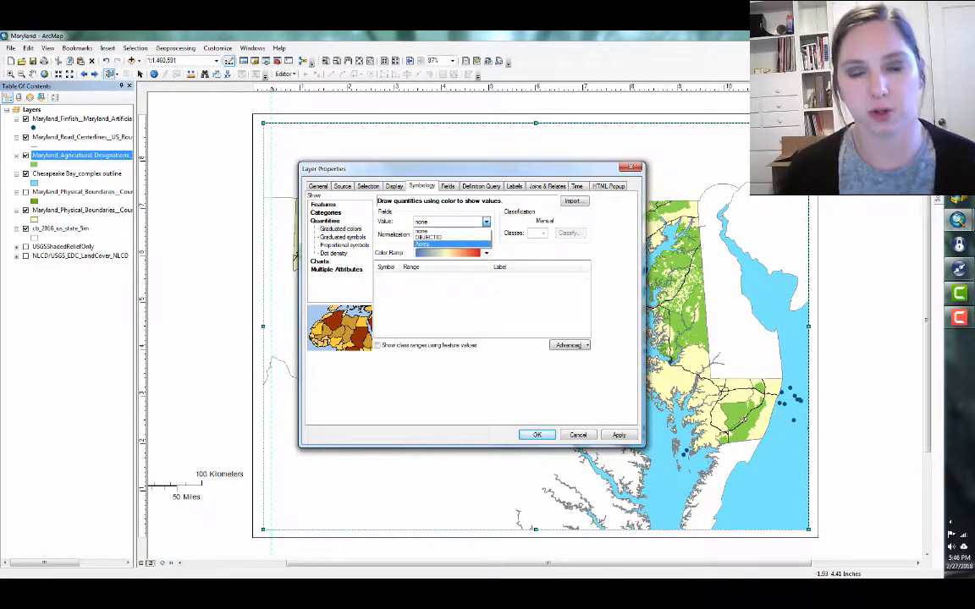
left_click(427, 244)
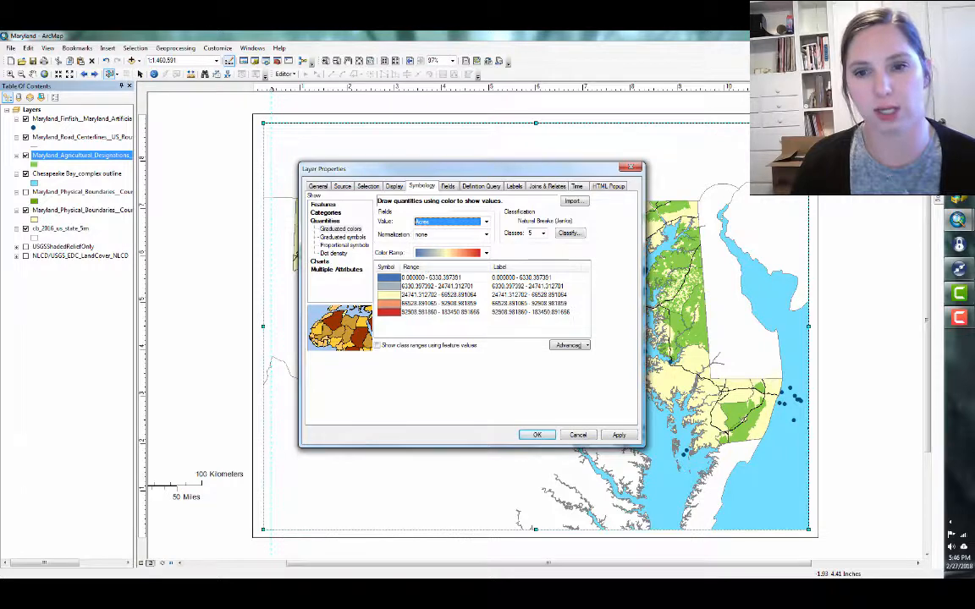
left_click(569, 233)
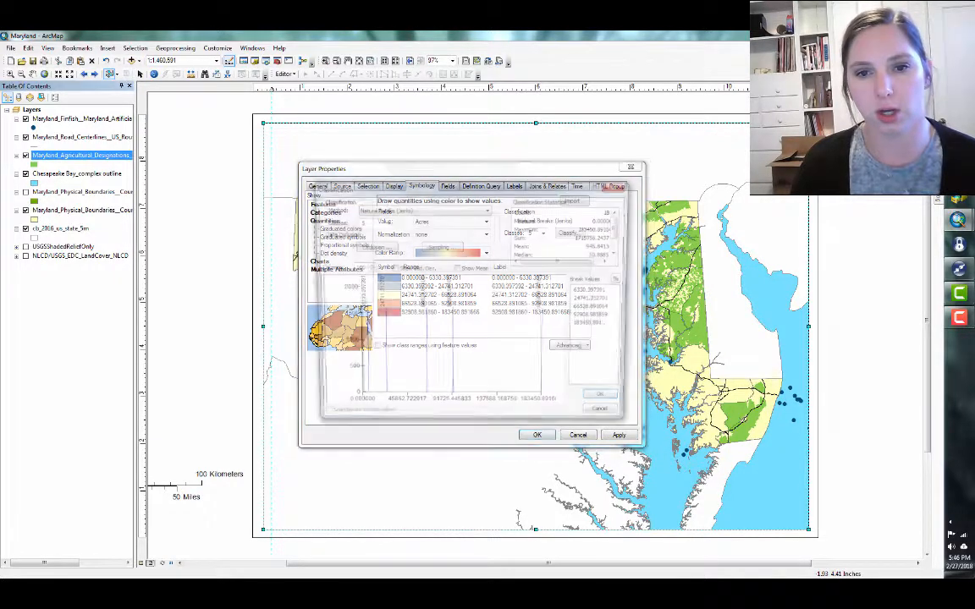
key("Return")
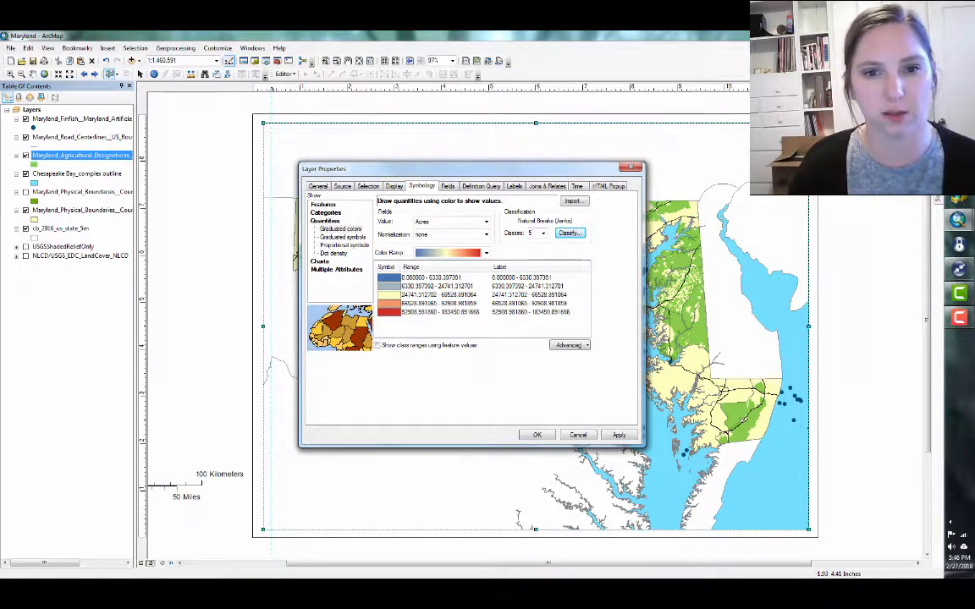
Compare the graduated colors, graduated symbols, proportional symbols and dot density options, and leave the layer properties without applying them.
left_click(340, 228)
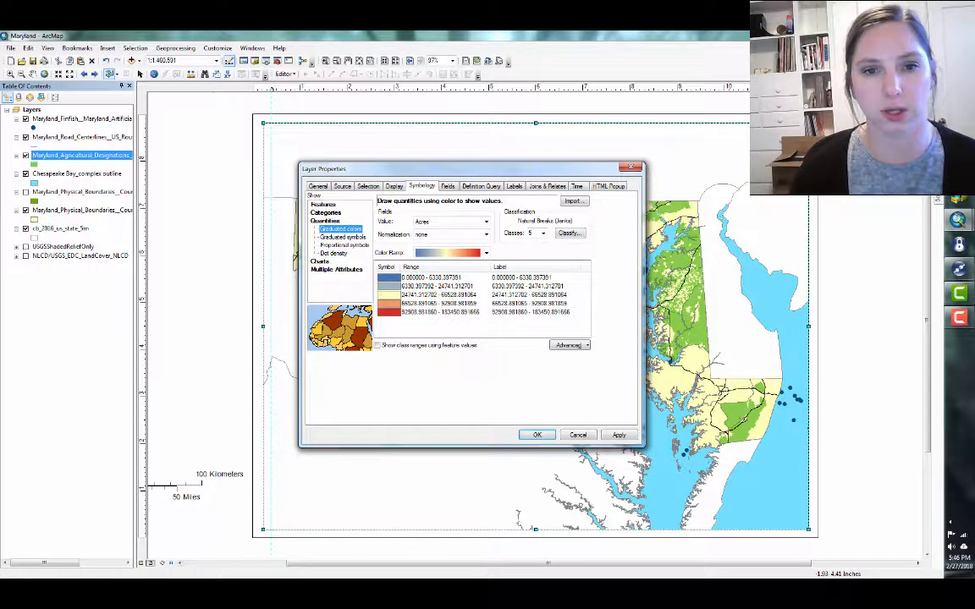
left_click(343, 237)
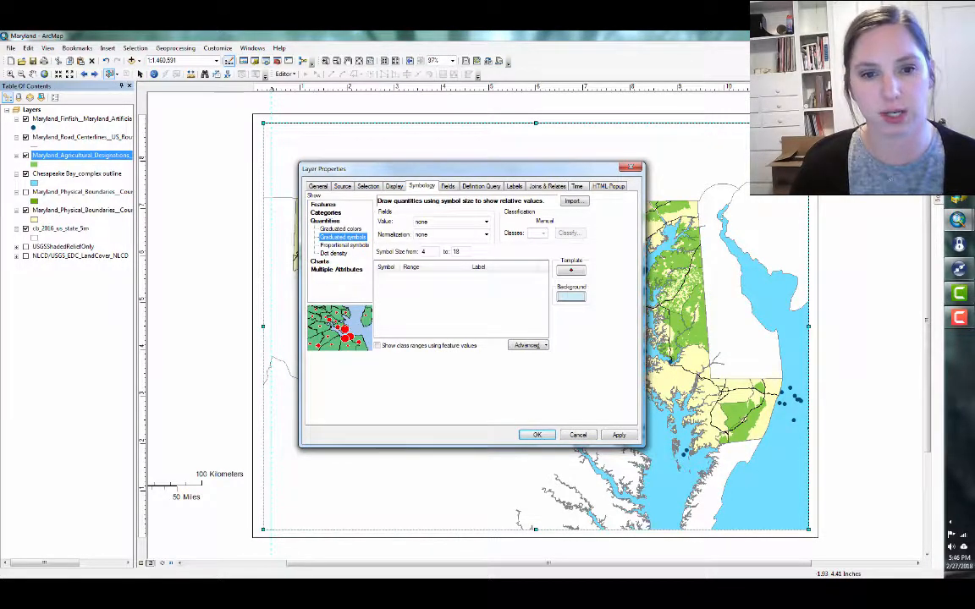
left_click(343, 245)
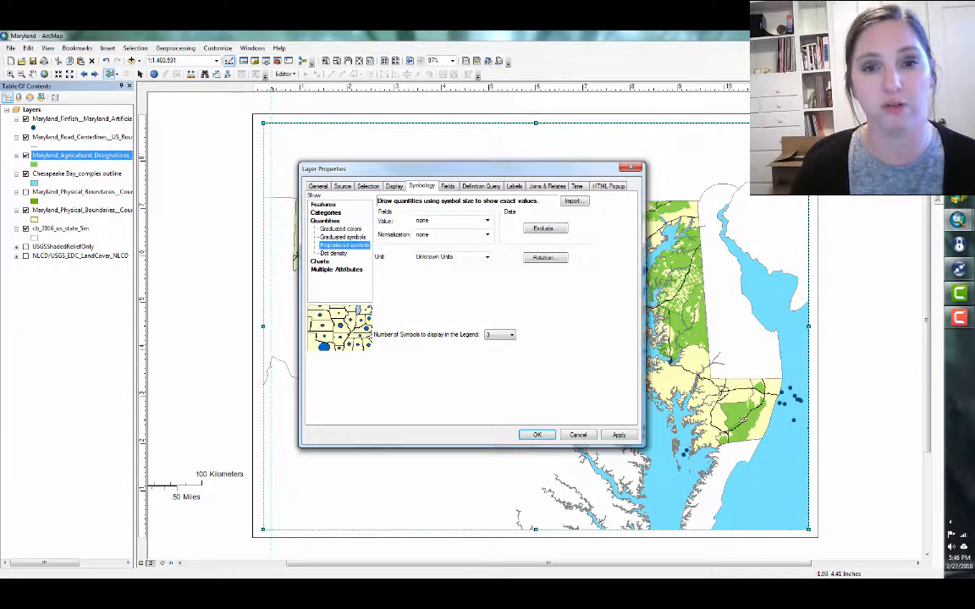
left_click(333, 253)
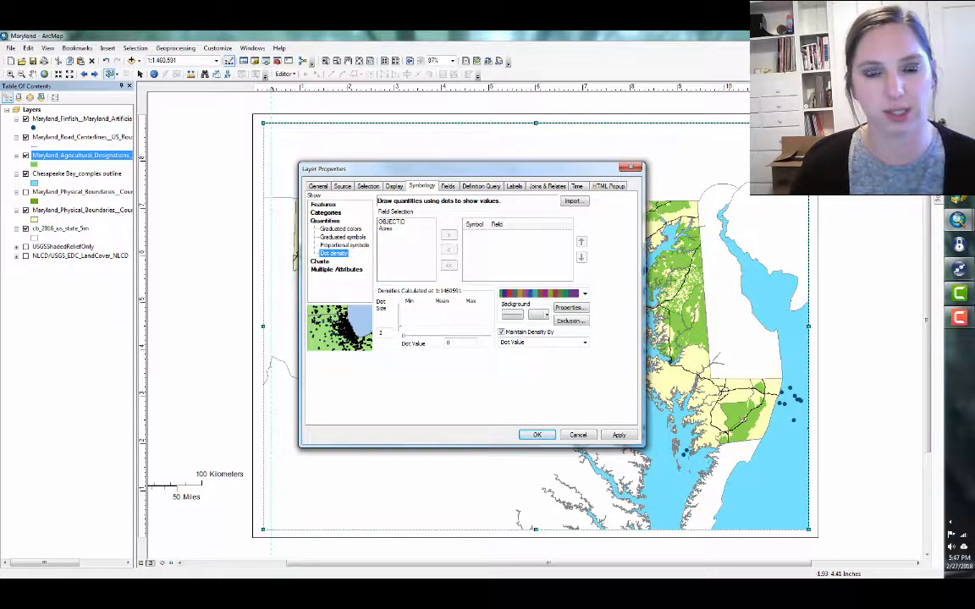
left_click(341, 228)
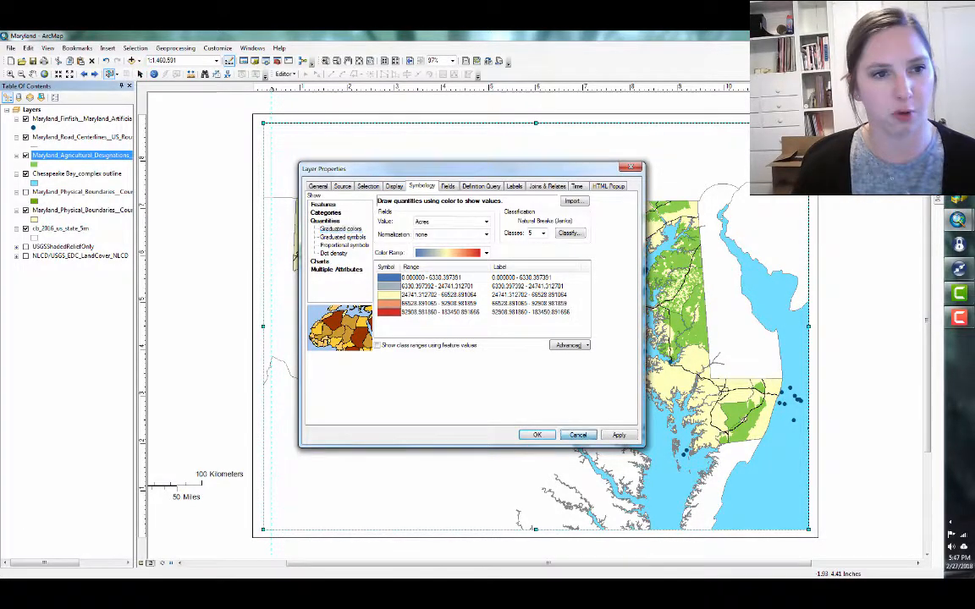
key("Escape")
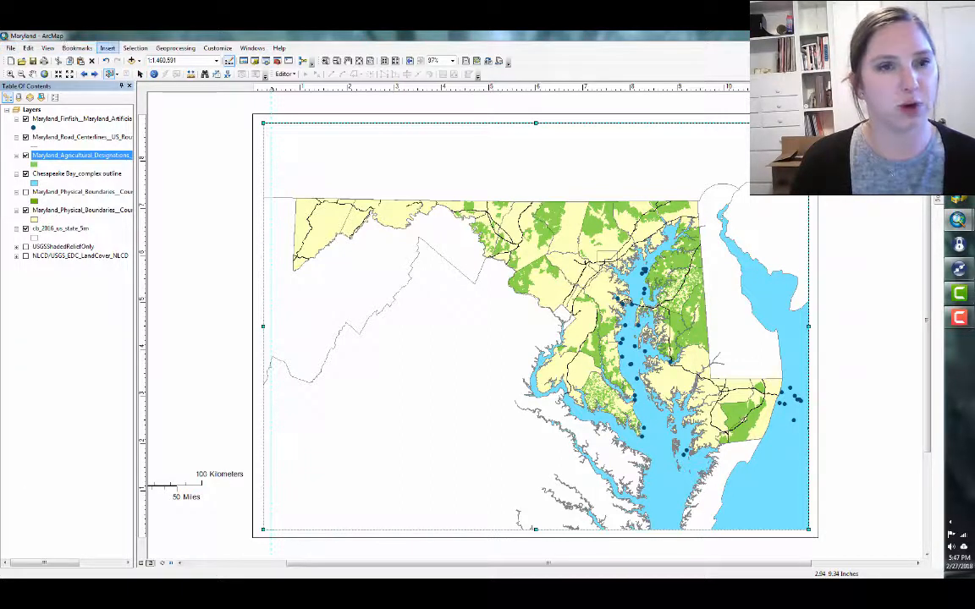
Browse the available north arrow styles without inserting one.
left_click(107, 48)
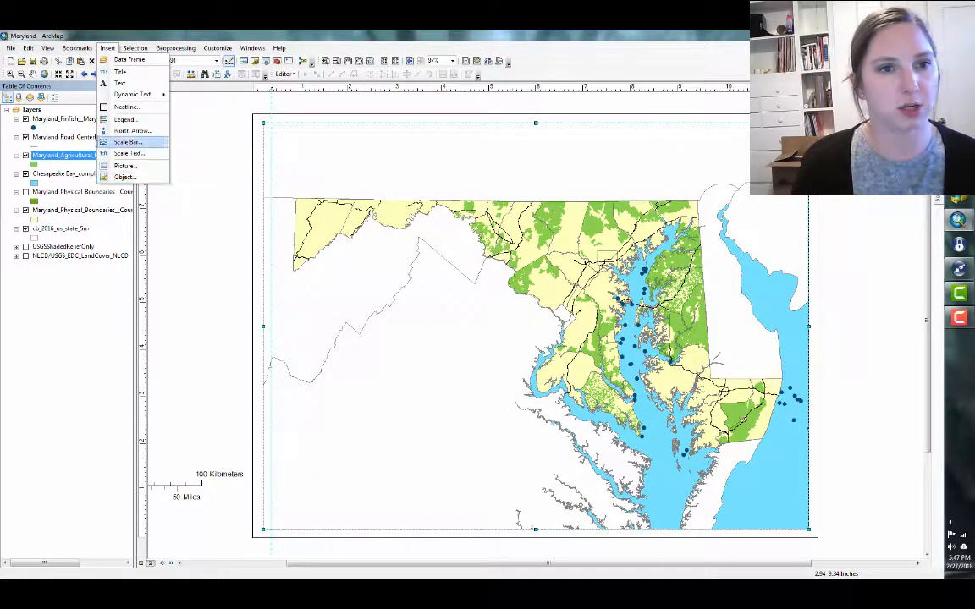
left_click(131, 131)
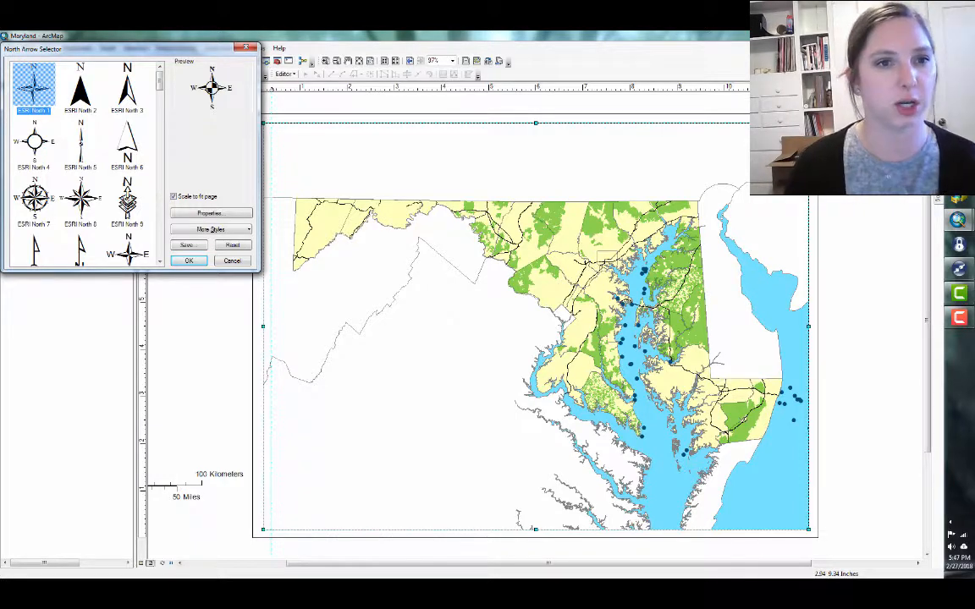
scroll(80, 161, "down", 10)
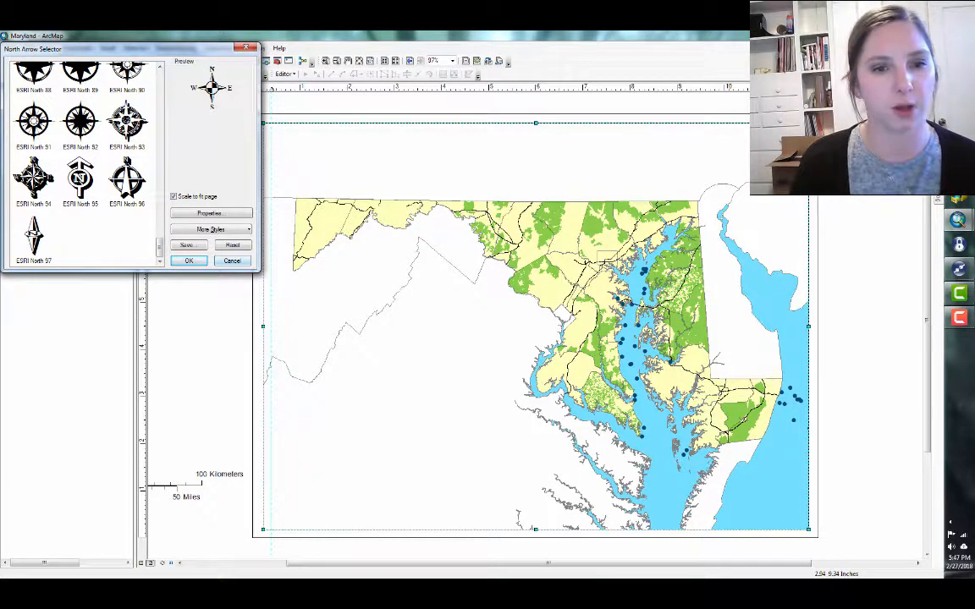
left_click(232, 261)
Browse the available scale bar styles without inserting one.
left_click(107, 49)
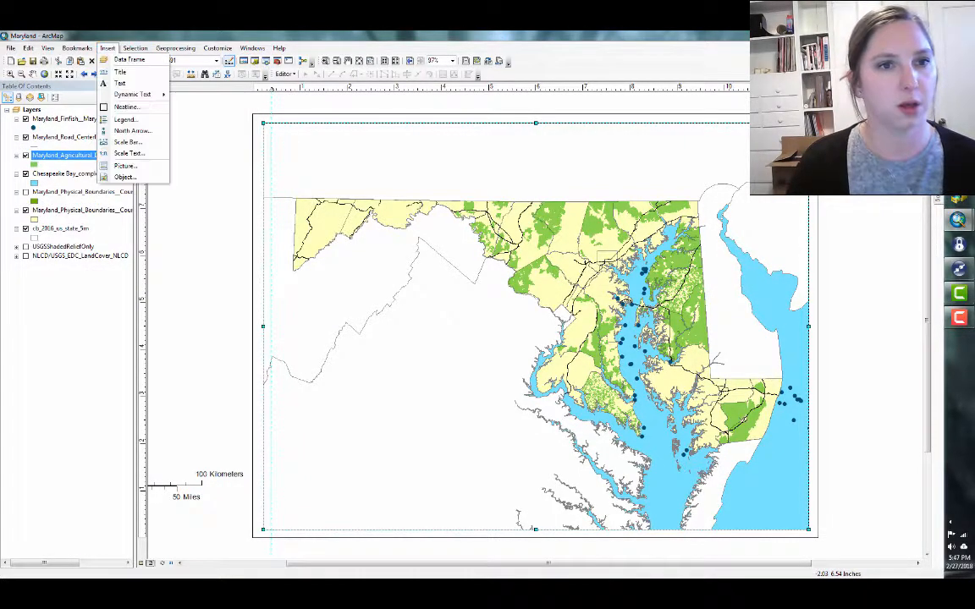
left_click(127, 142)
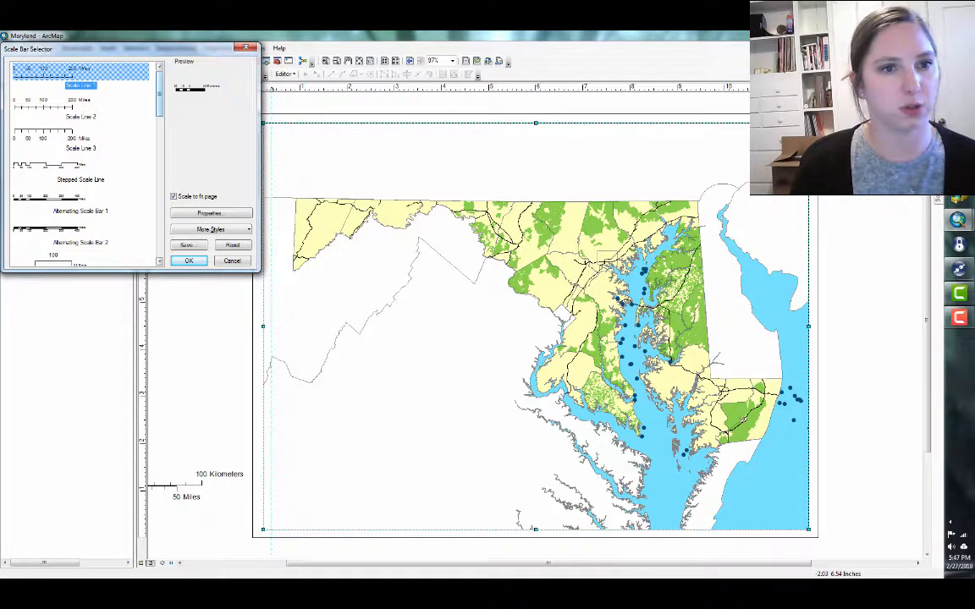
scroll(85, 160, "down", 5)
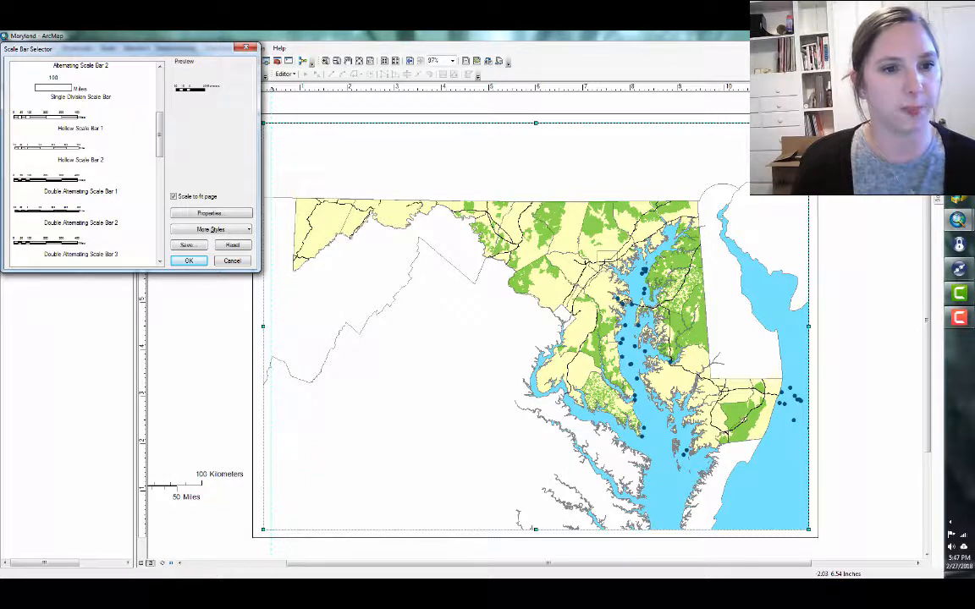
scroll(84, 161, "up", 5)
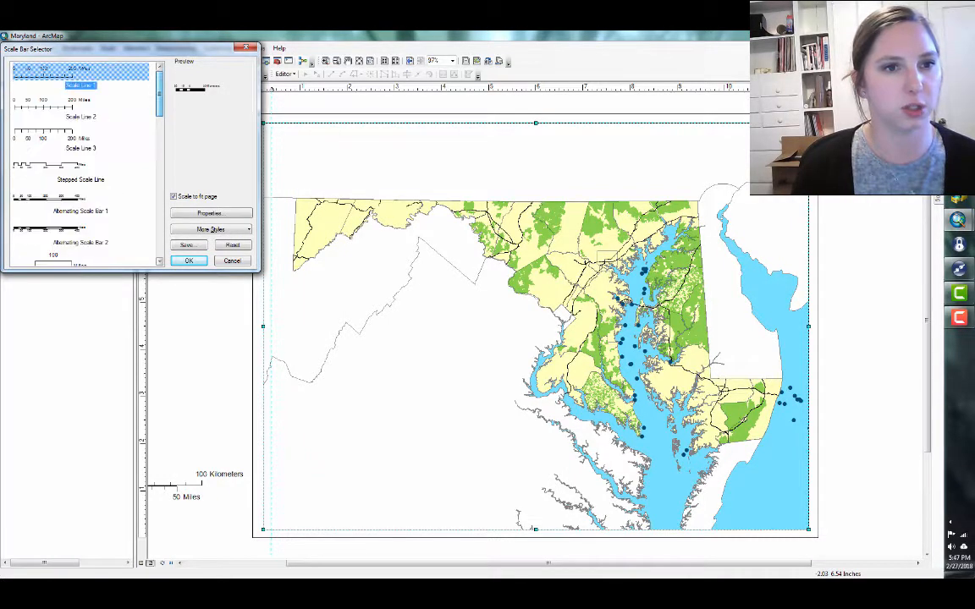
key("Escape")
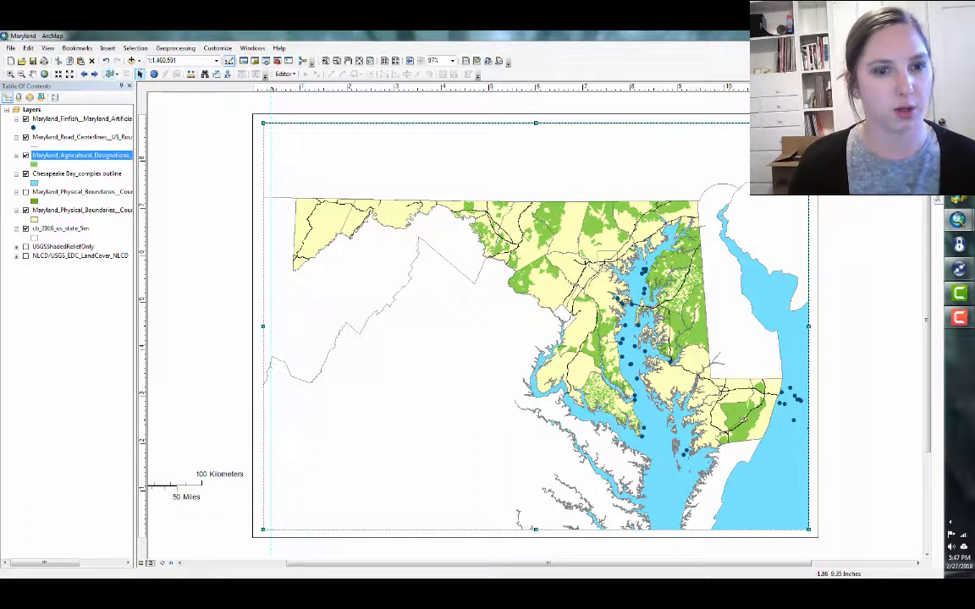
Move the kilometer and miles scale bars together from outside the page onto the empty southwest part of the map.
left_click(195, 482)
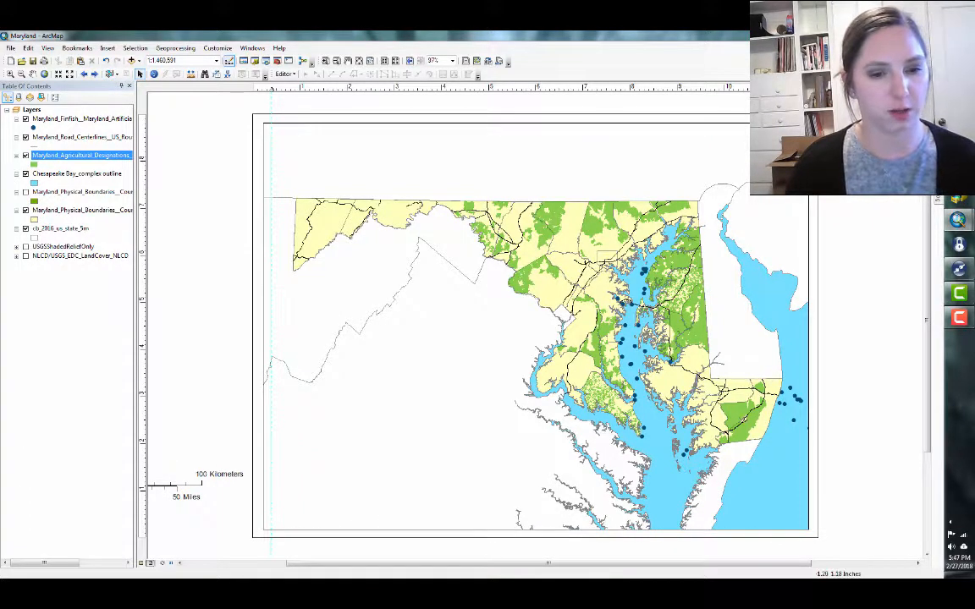
left_click(186, 497, "shift")
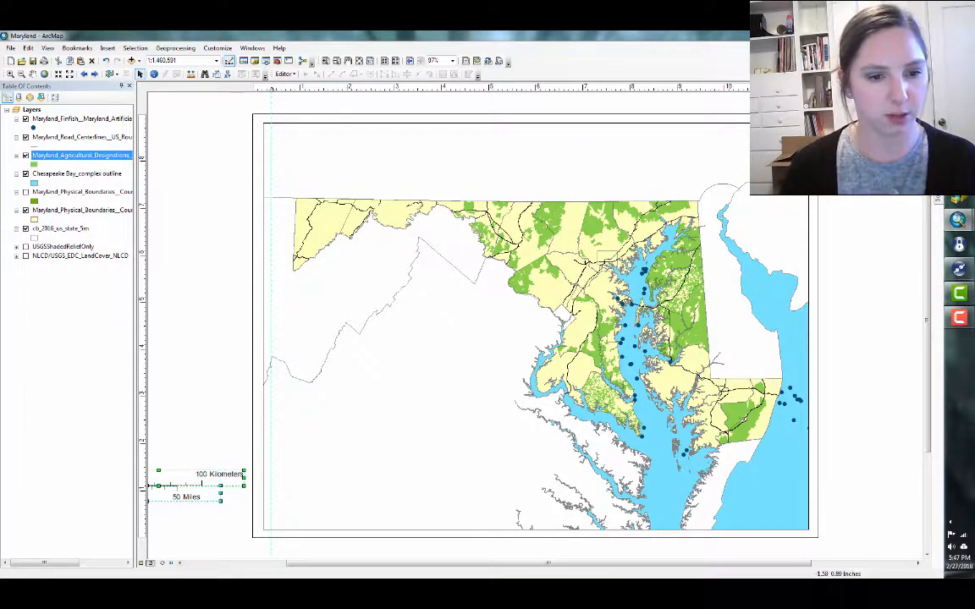
left_click_drag(186, 497, 312, 499)
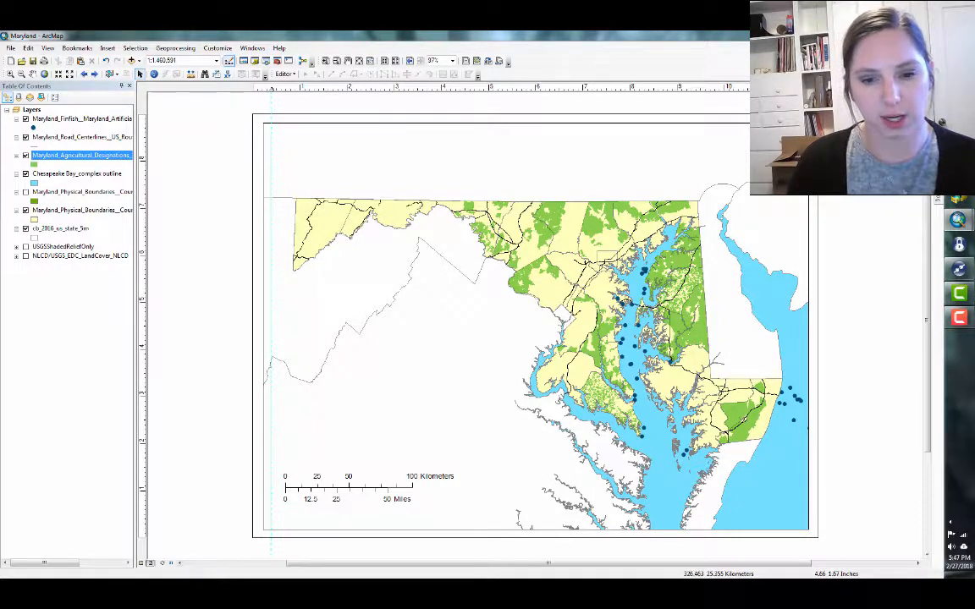
Review the kilometer scale bar's units, numbers and marks, and text format settings without changing them.
double_click(369, 486)
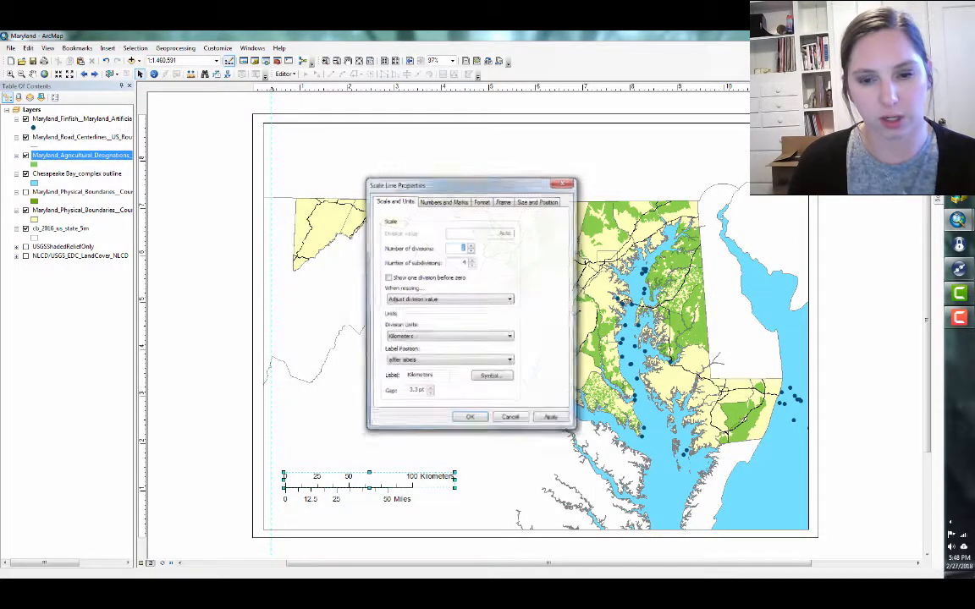
key("ctrl+Tab")
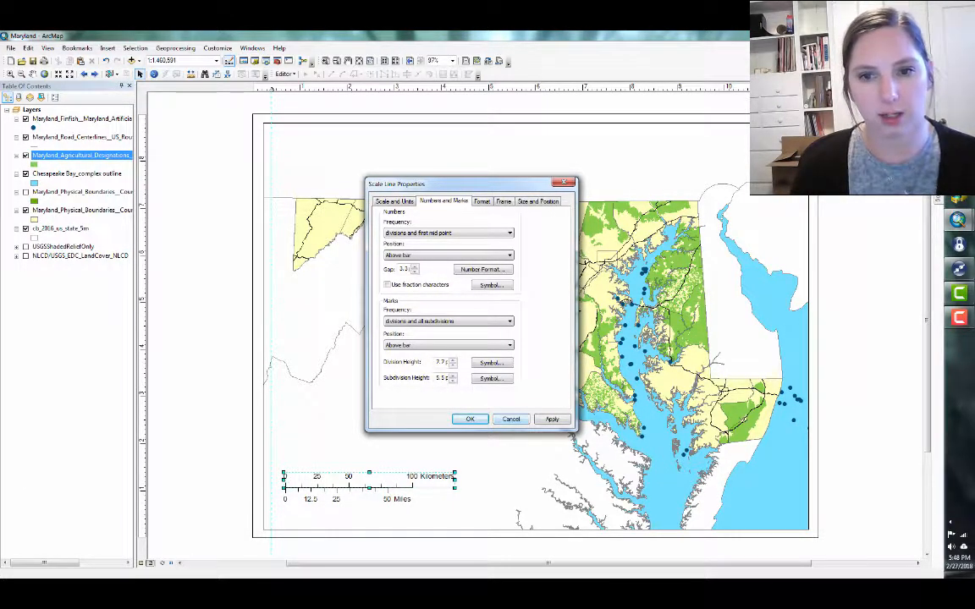
key("ctrl+Tab")
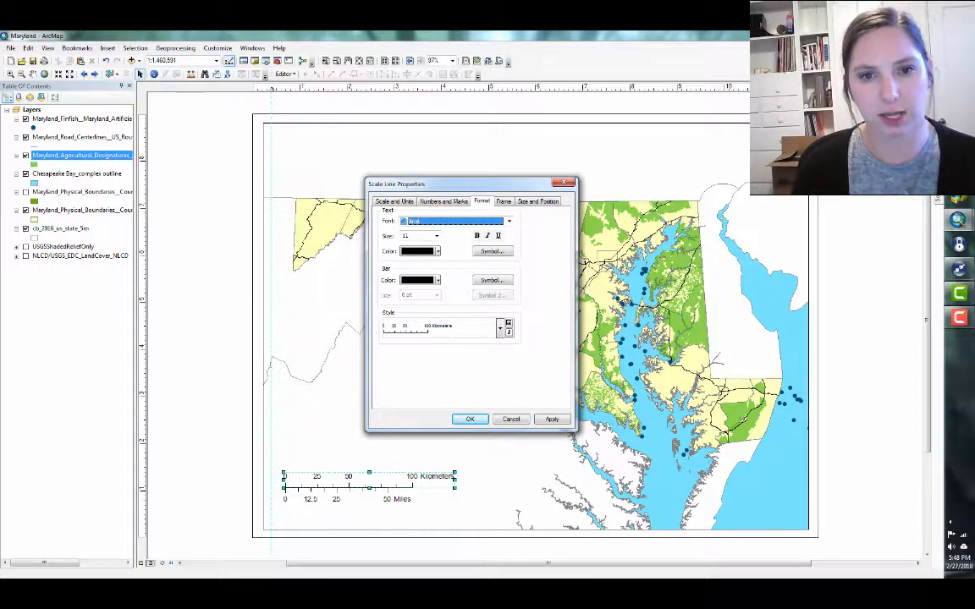
key("Return")
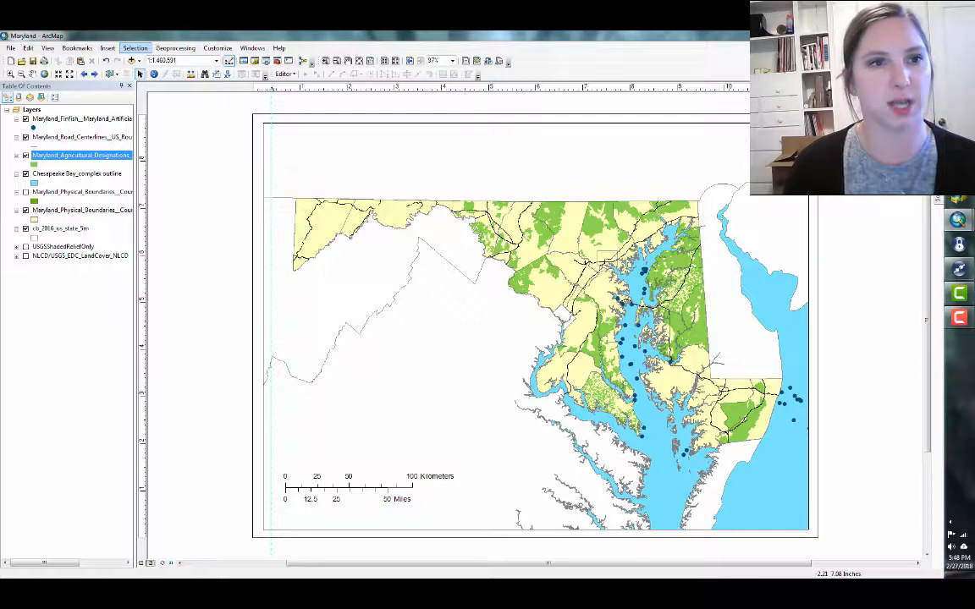
Start a legend and exclude the cb_2016_us_state_5m, Maryland_Physical_Boundaries and Chesapeake Bay_complex outline layers from its items.
left_click(135, 48)
mouse_move(107, 48)
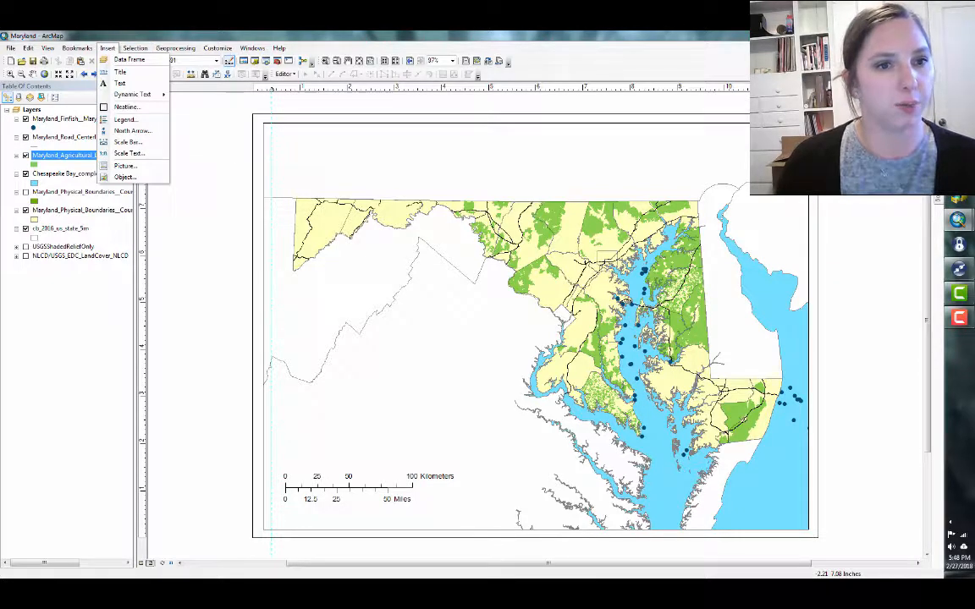
left_click(125, 120)
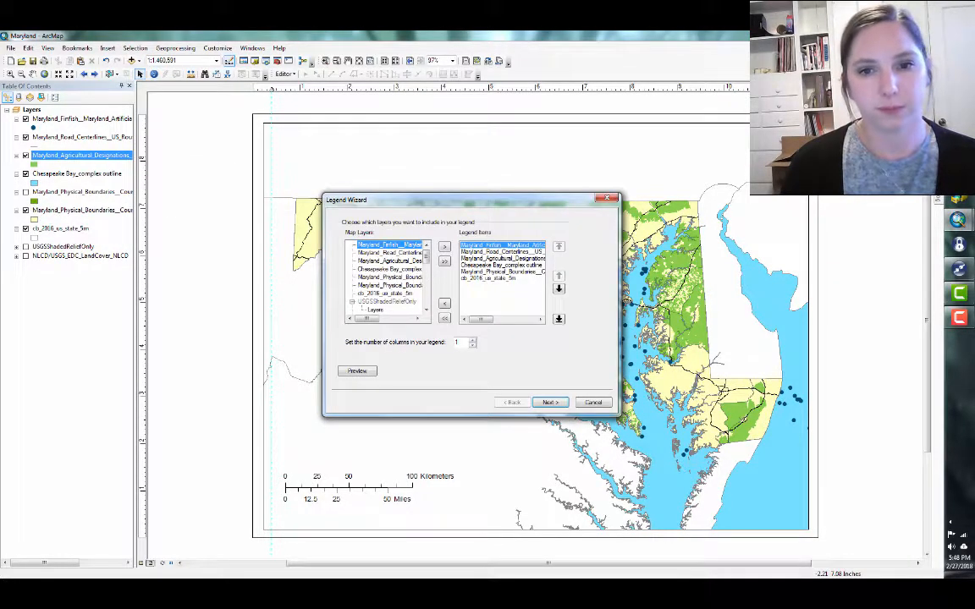
left_click_drag(389, 200, 283, 144)
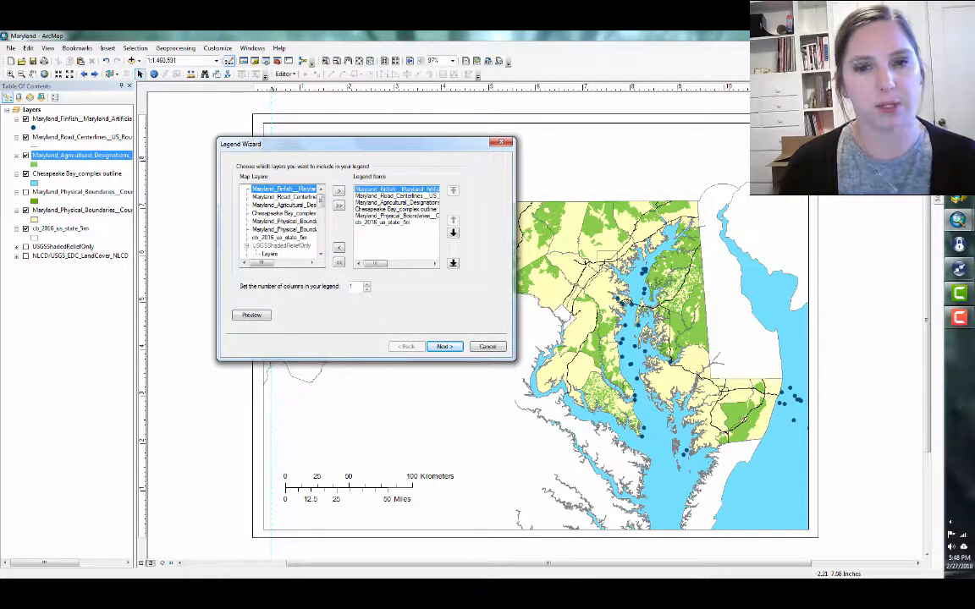
left_click_drag(283, 144, 274, 141)
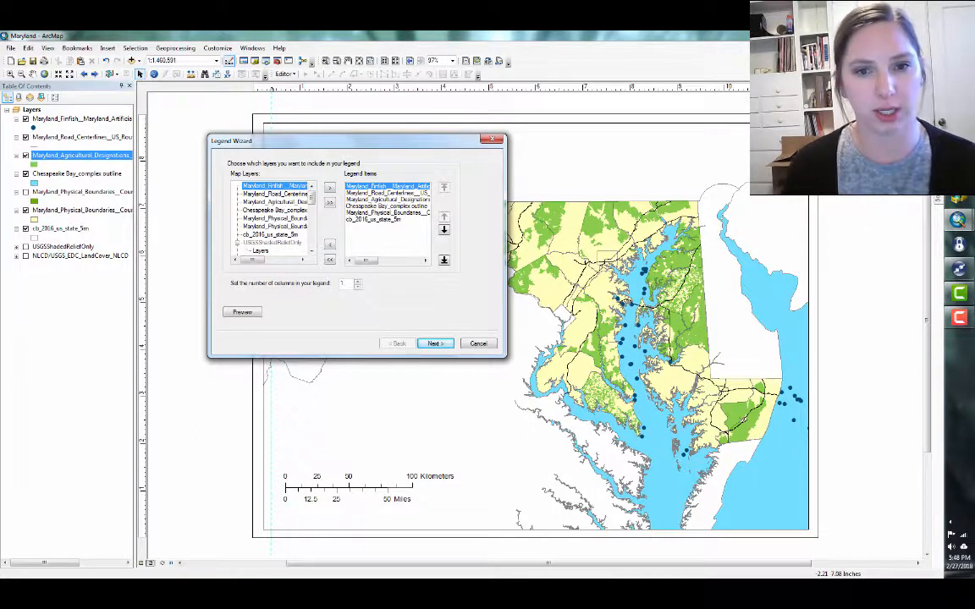
left_click(372, 219)
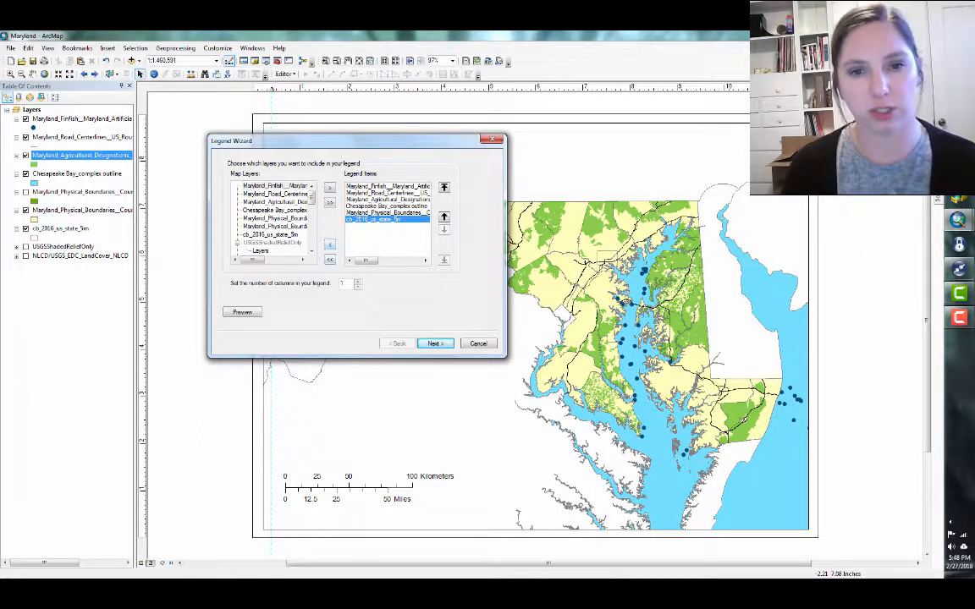
left_click(330, 245)
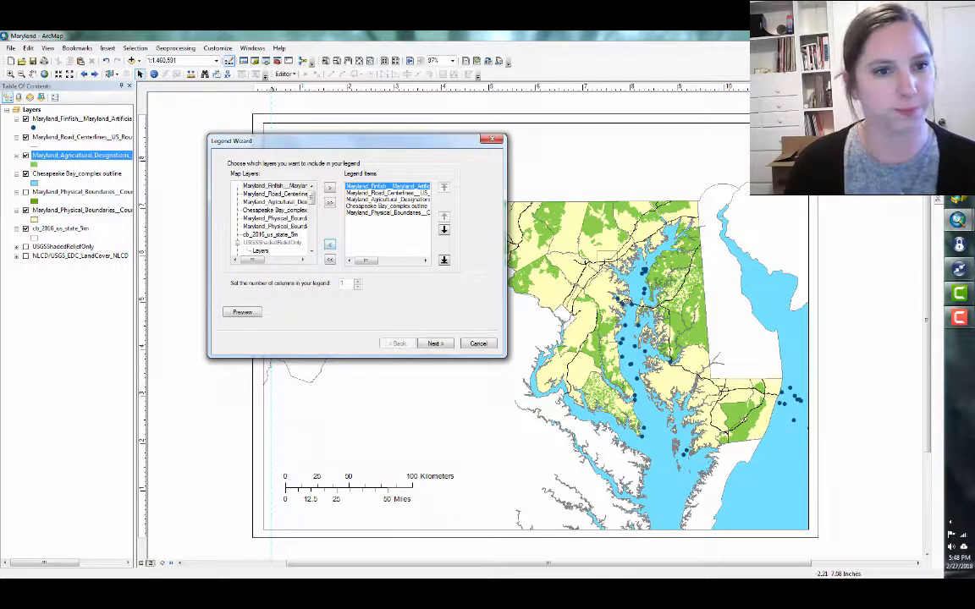
left_click(391, 213)
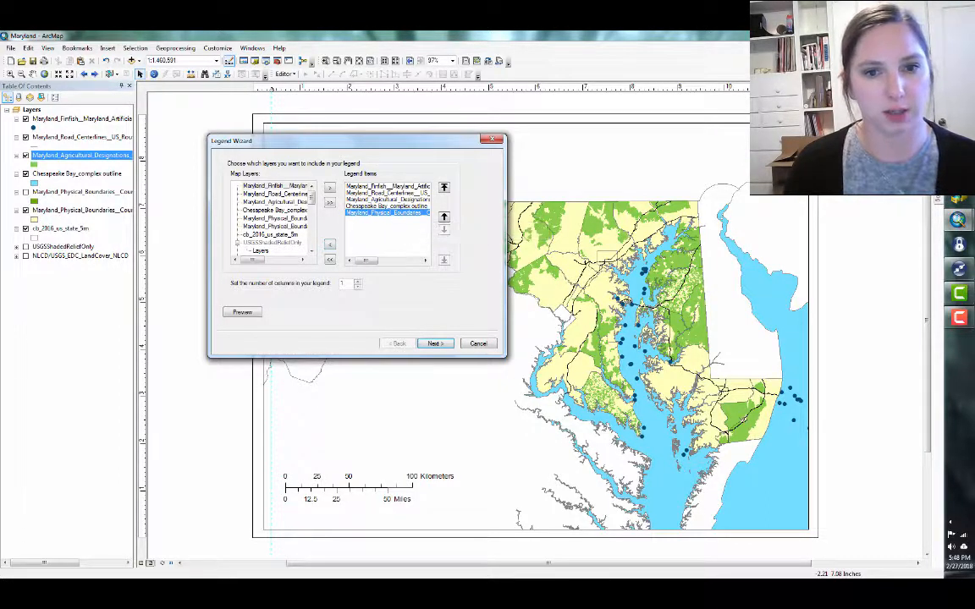
left_click(330, 245)
left_click(386, 206)
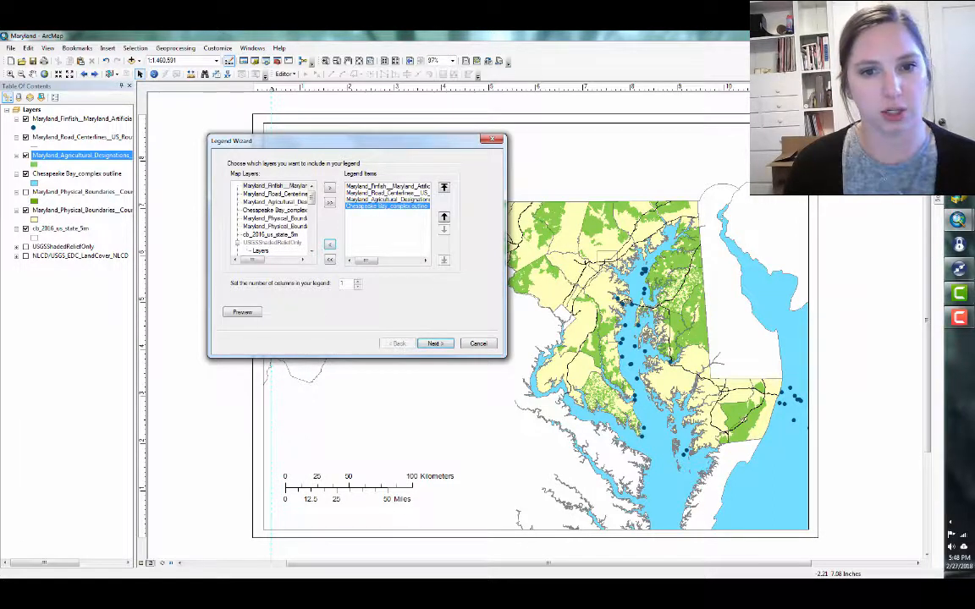
left_click(330, 245)
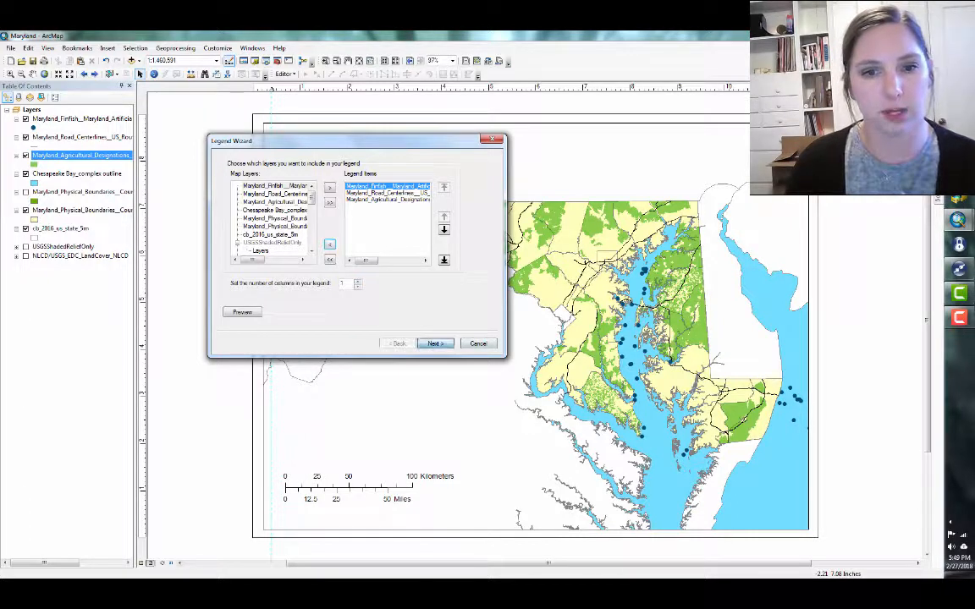
Create the legend with the default title, frame, patch and spacing settings, and place it above Maryland in the map frame.
left_click(435, 343)
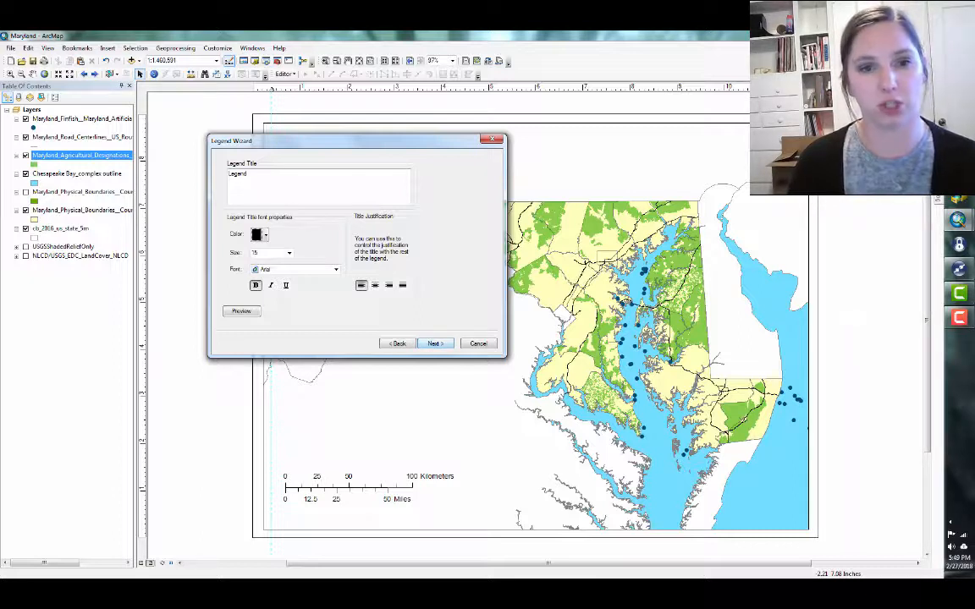
key("Return")
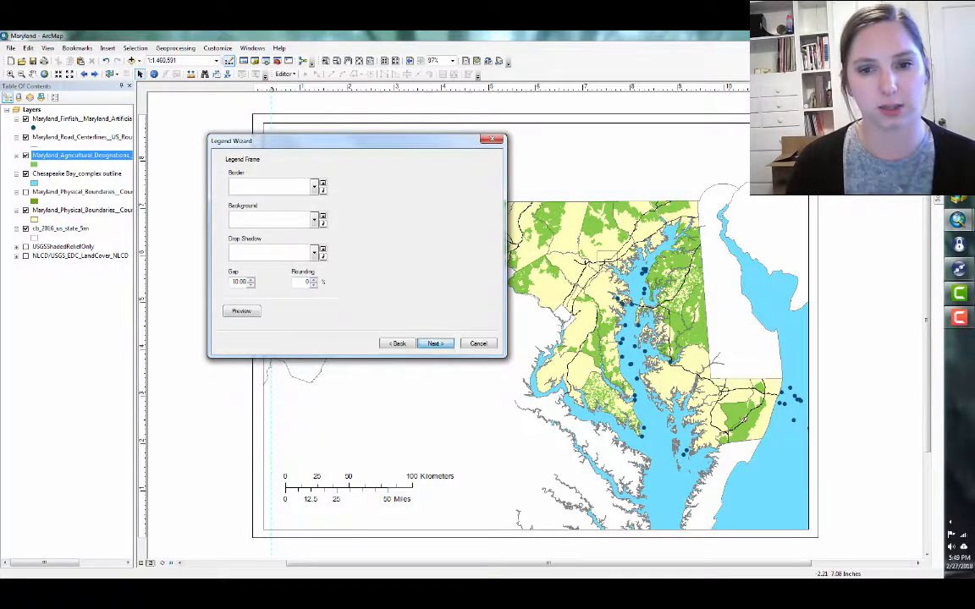
left_click(434, 343)
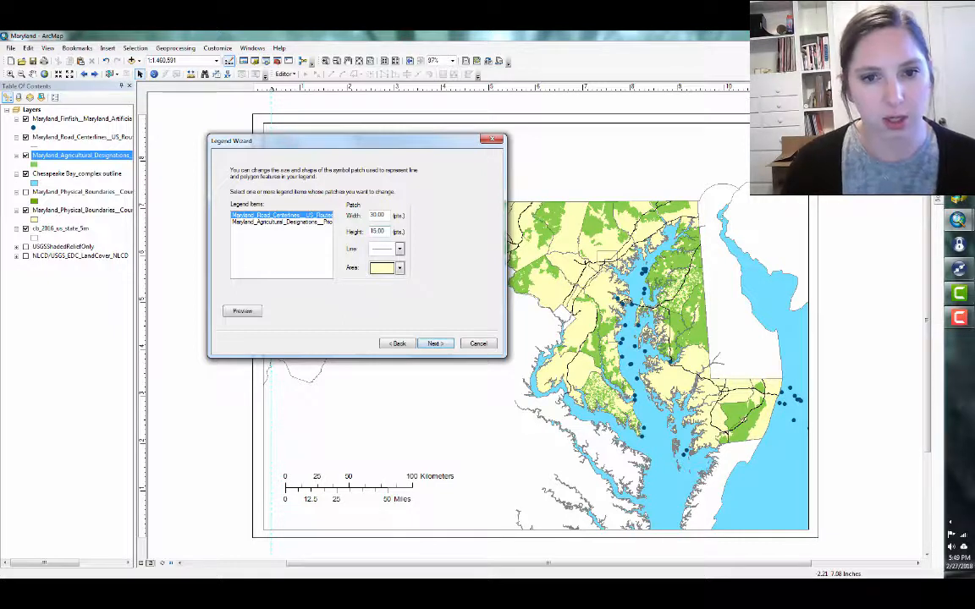
left_click(281, 221)
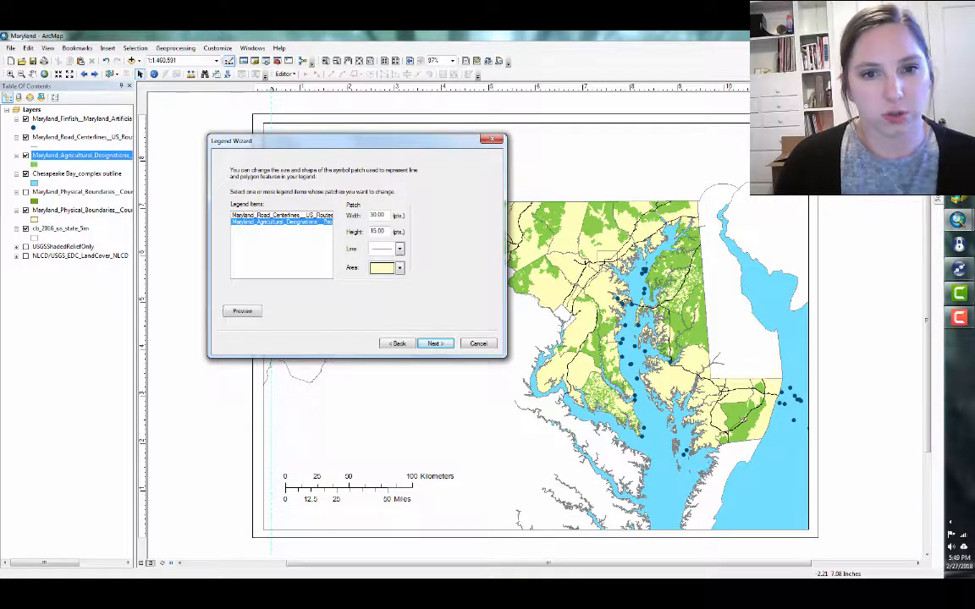
left_click(282, 214)
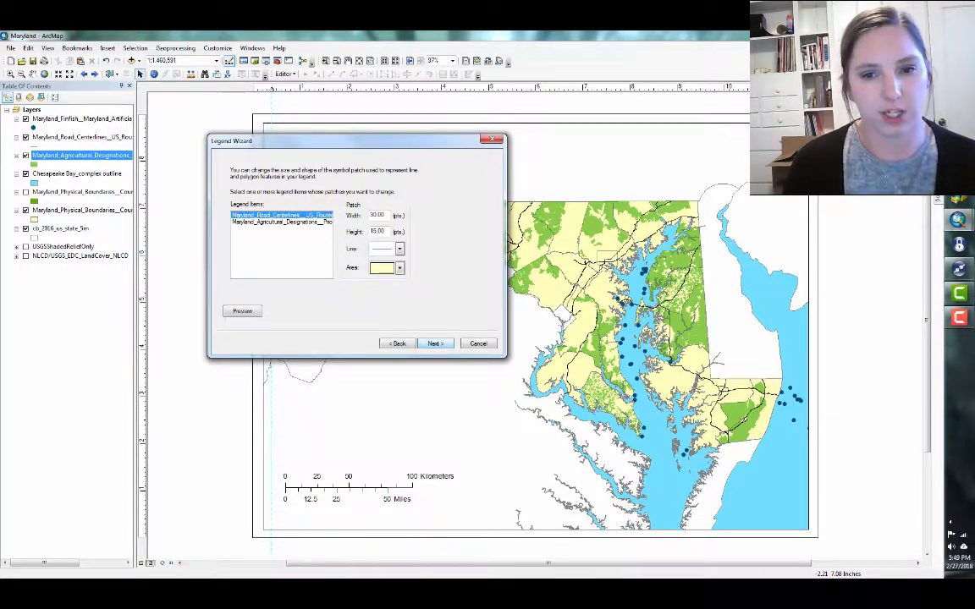
left_click(435, 344)
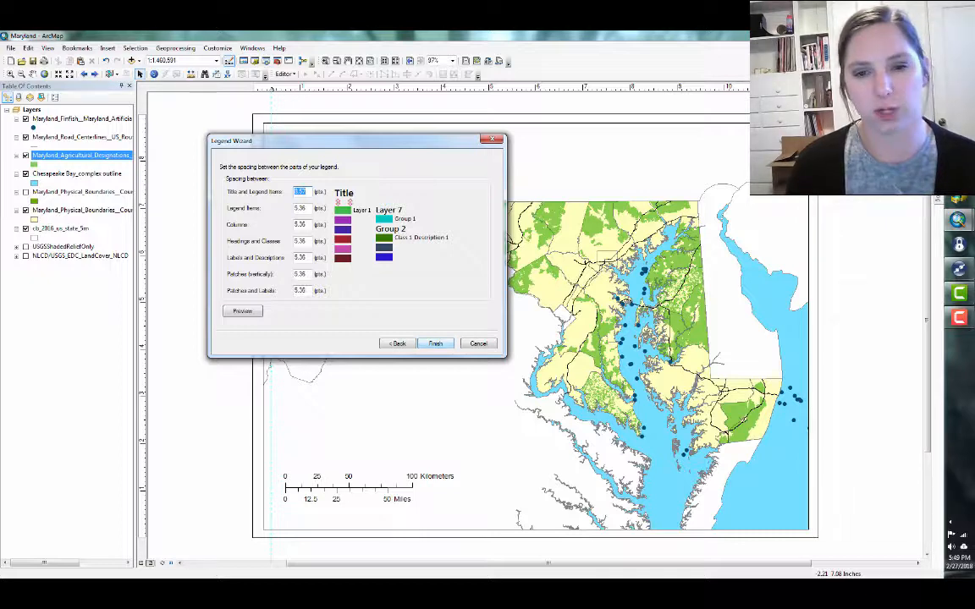
key("Return")
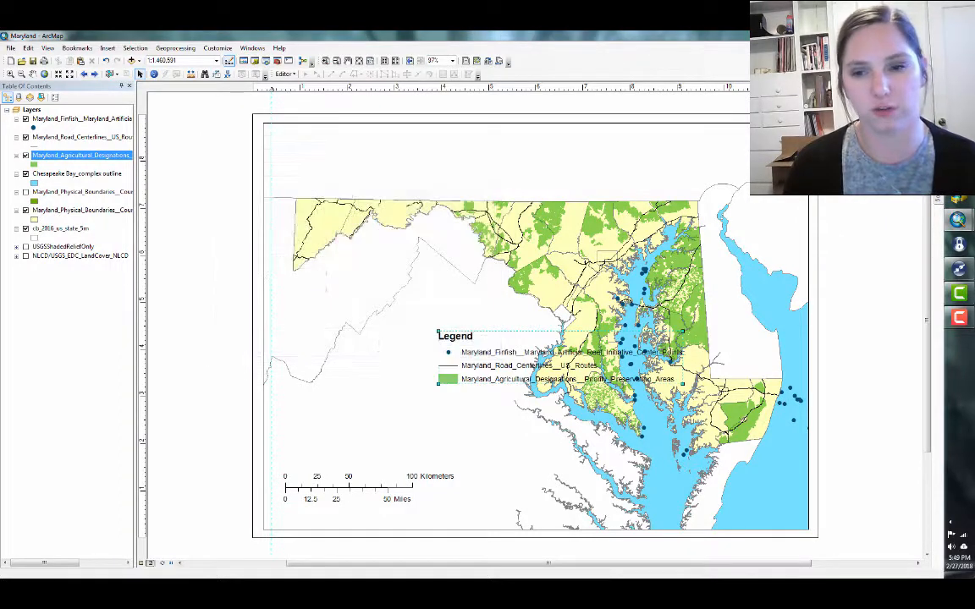
left_click_drag(521, 343, 481, 140)
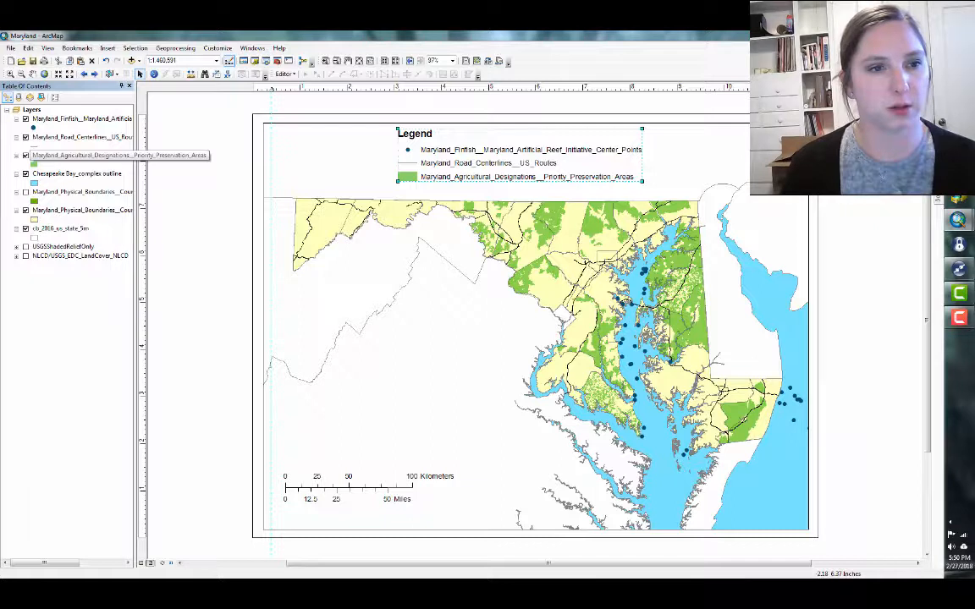
Rename the Maryland_Agricultural_Designations layer as Priority Preservation Areas.
left_click(85, 155)
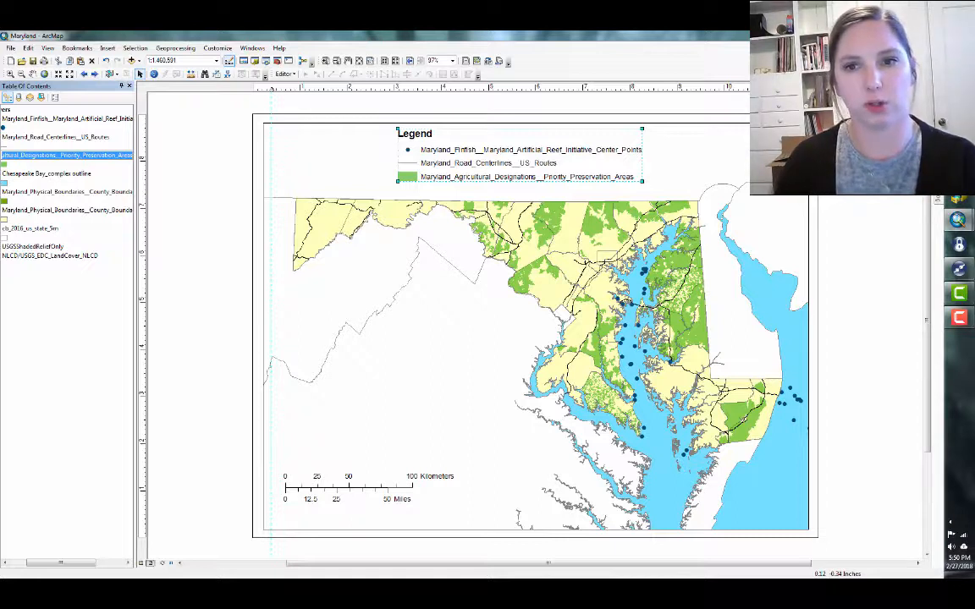
type("Pri")
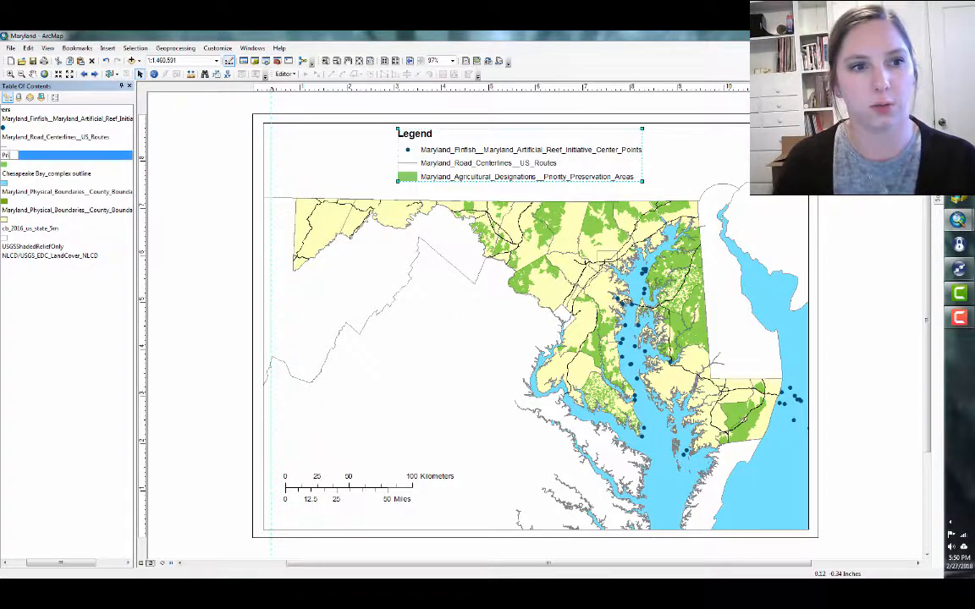
type("ority Preservatio")
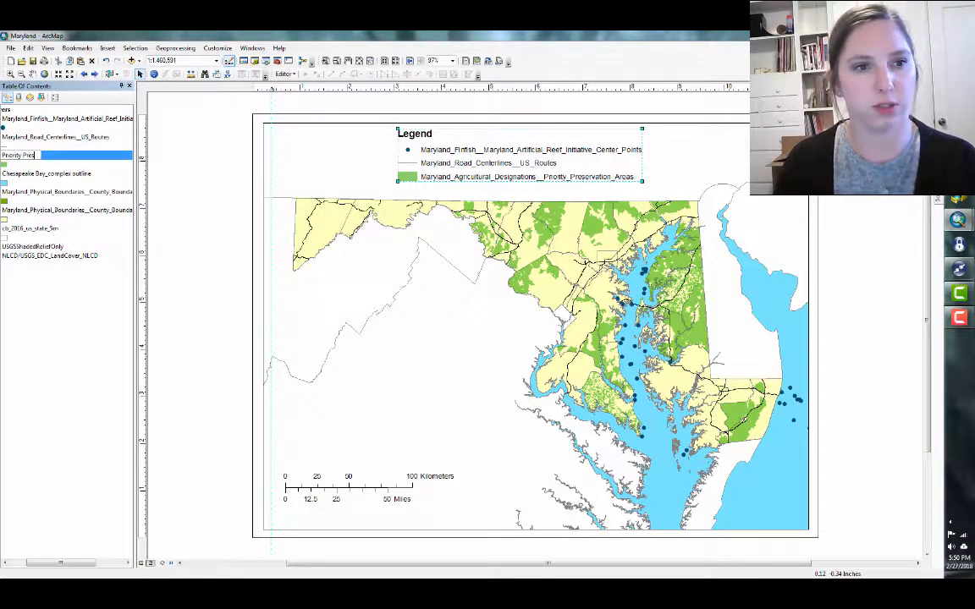
key("BackSpace")
key("BackSpace")
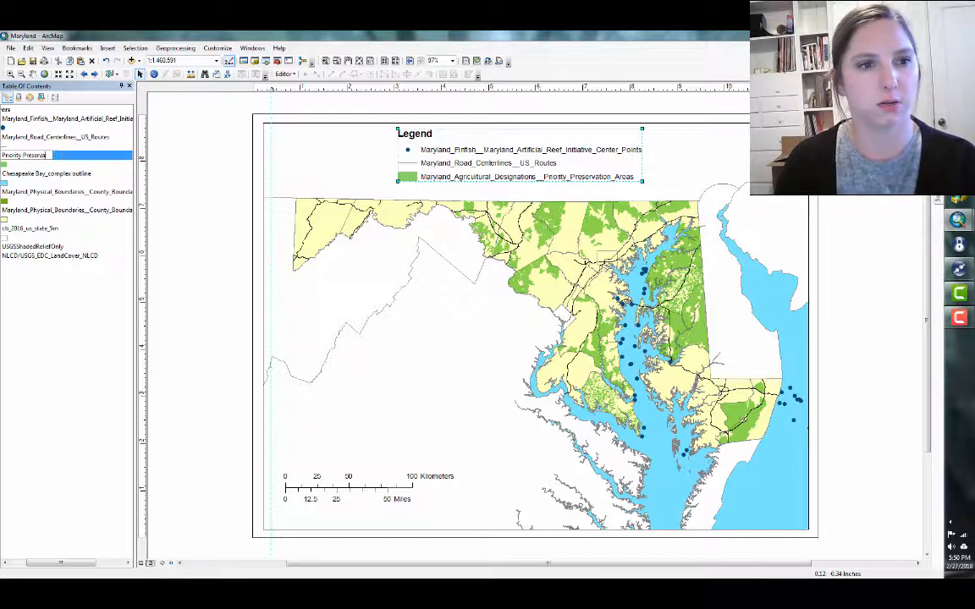
type("tion Areas")
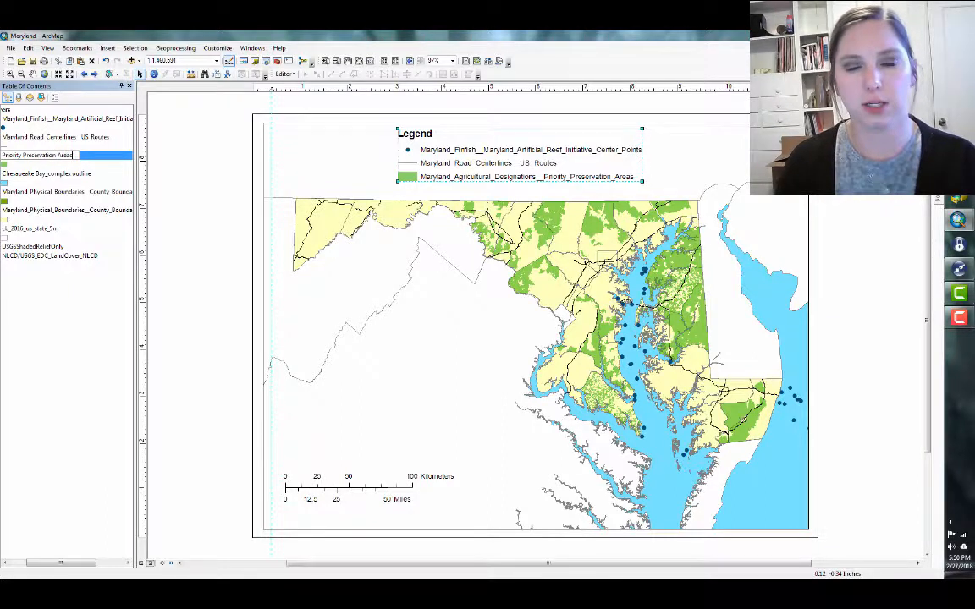
key("Return")
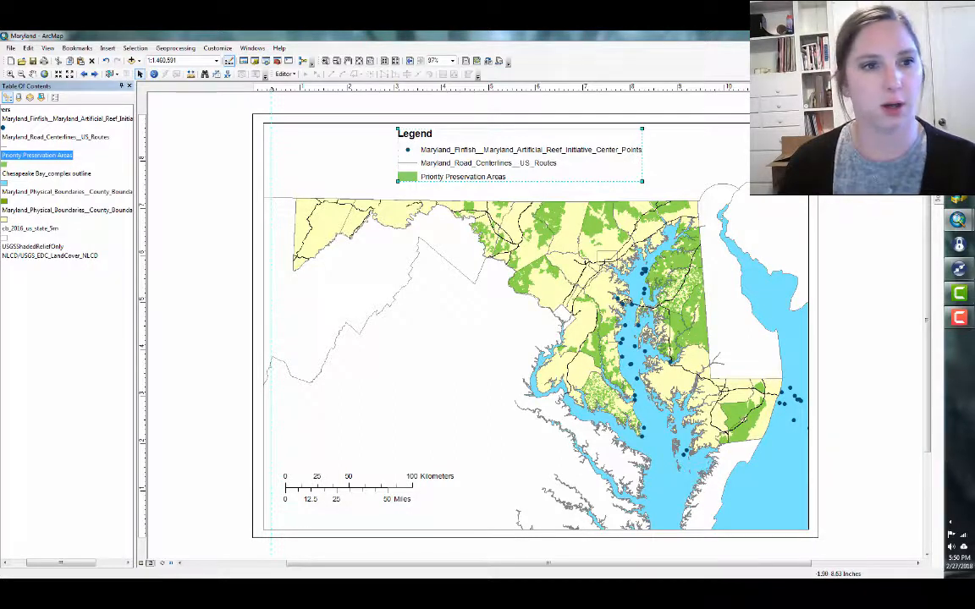
Rename the Maryland_Road_Centerlines__US_Routes layer as Roads.
left_click(55, 136)
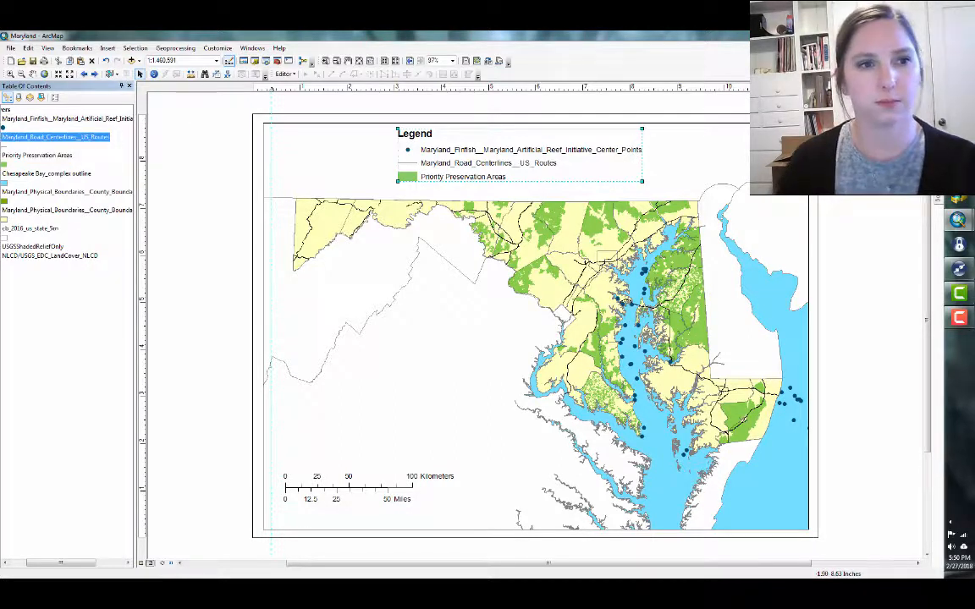
key("F2")
type("Roads")
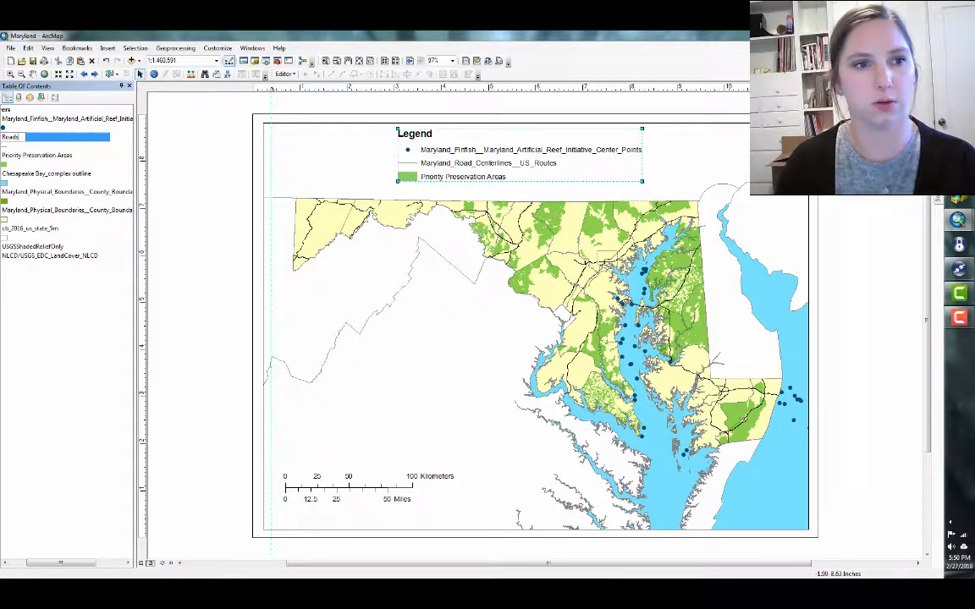
key("Return")
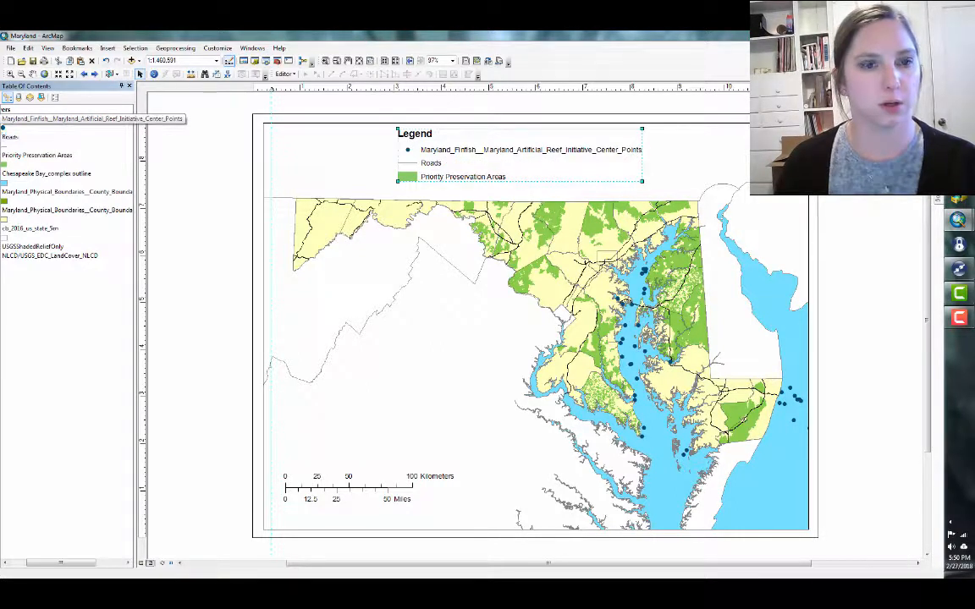
Rename the Maryland_Finfish__Maryland_Artificial_Reef_Initiative_Center_Points layer as Artificial Reefs.
left_click(51, 118)
key("F2")
type("Ar")
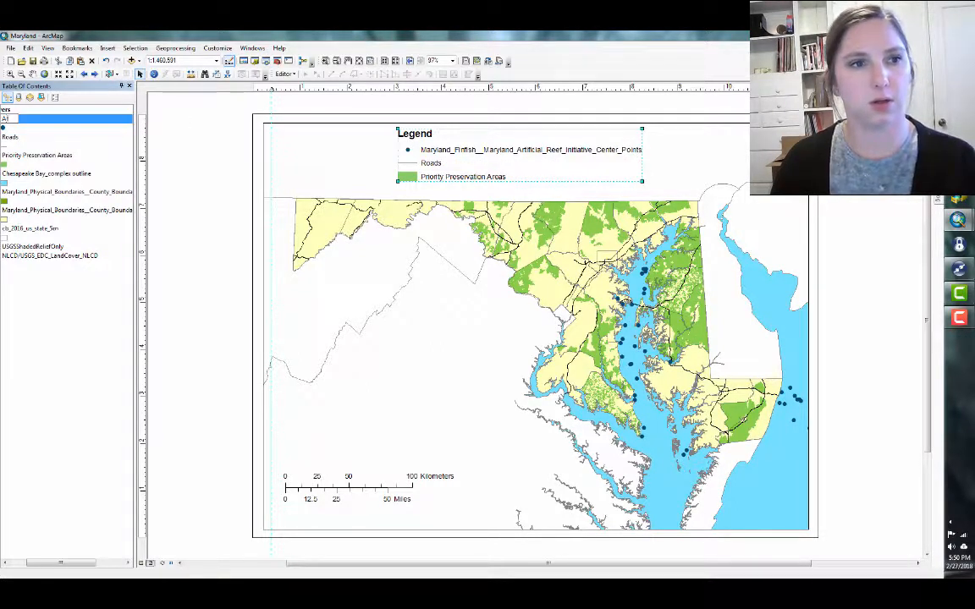
type("tificial")
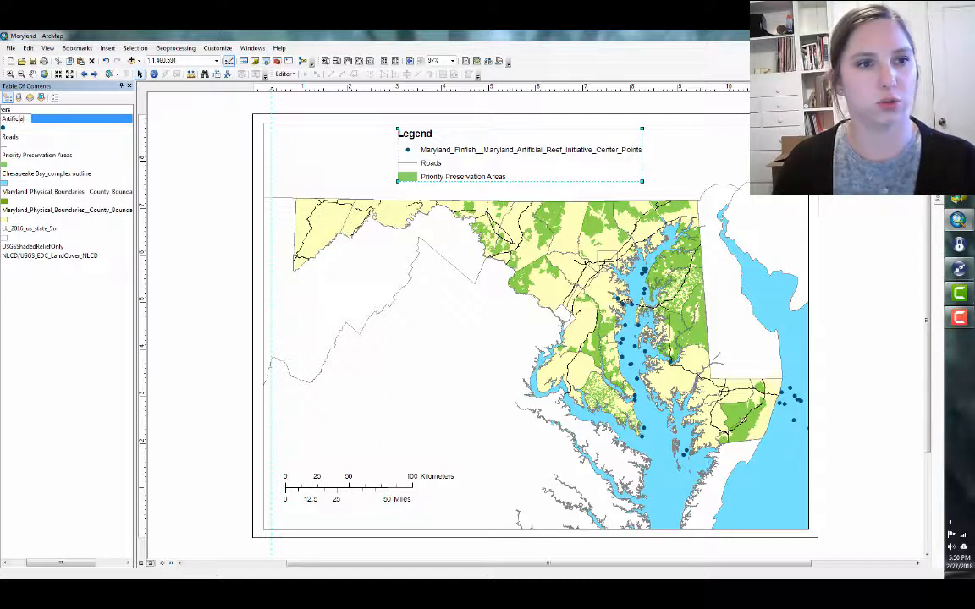
type(" Reefs")
key("Return")
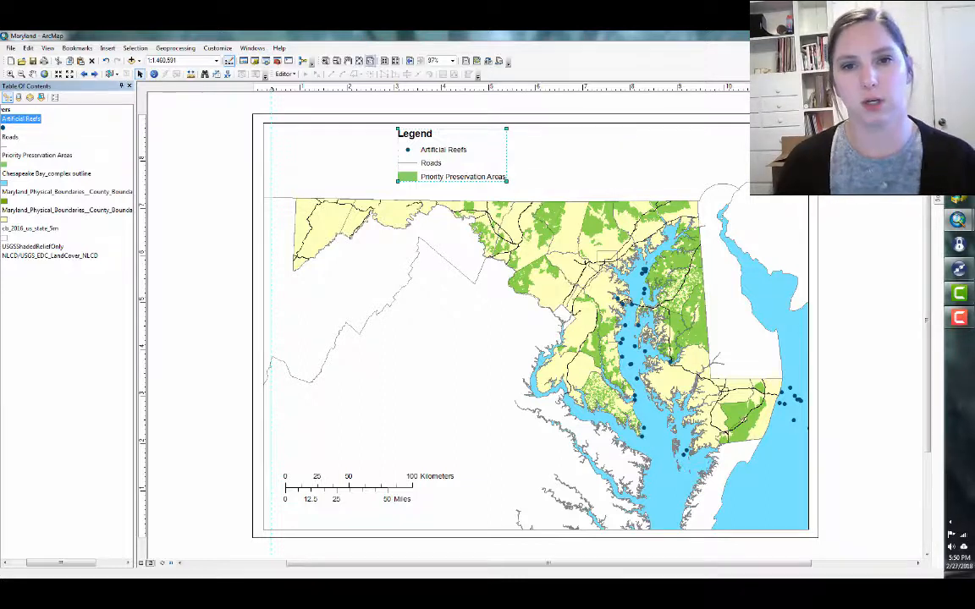
Move the legend into the upper-left corner of the map frame, above western Maryland, and deselect it.
left_click_drag(449, 152, 322, 156)
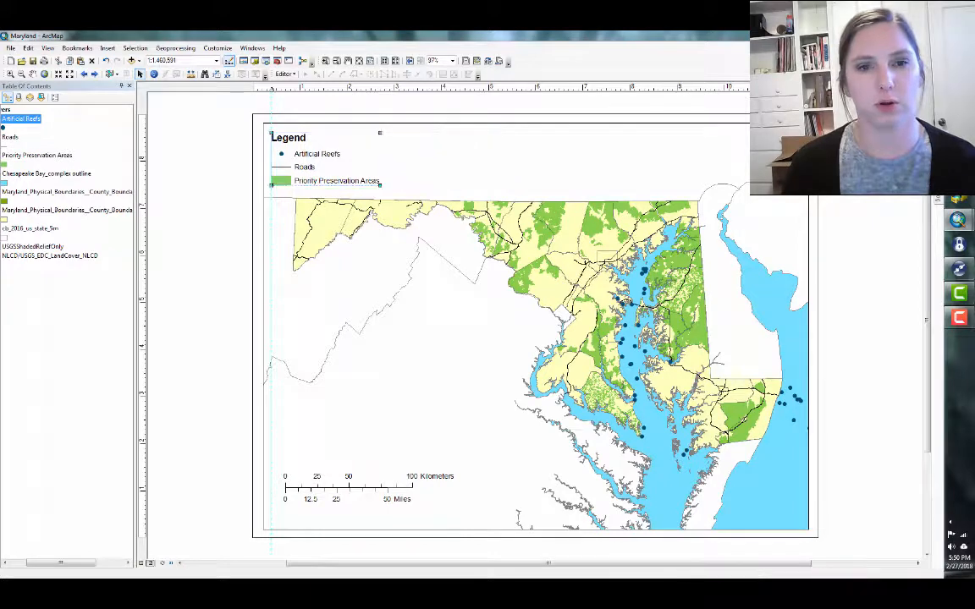
left_click(312, 109)
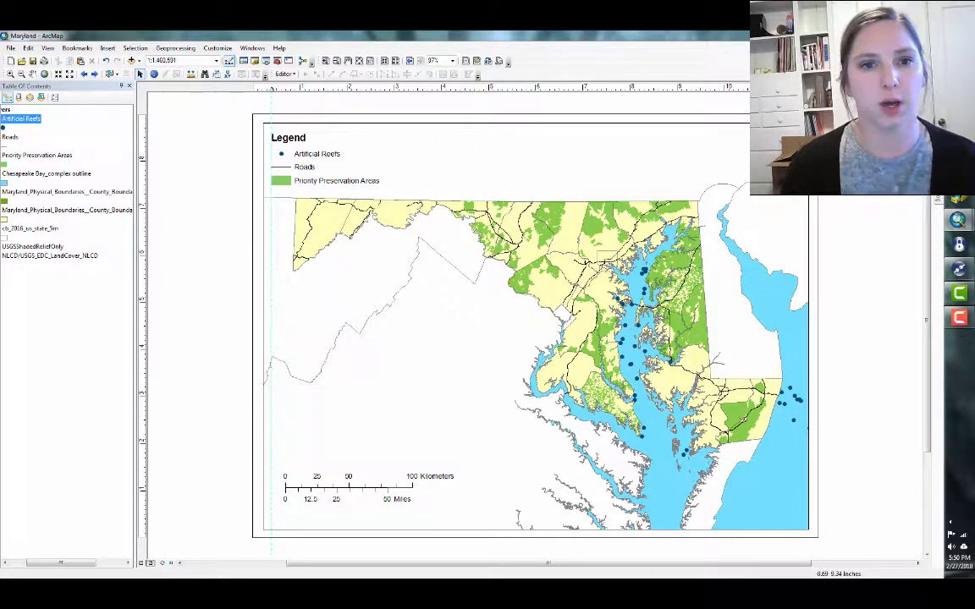
Open the legend's properties and examine the title text and its symbol settings for font, size and style.
left_click(326, 161)
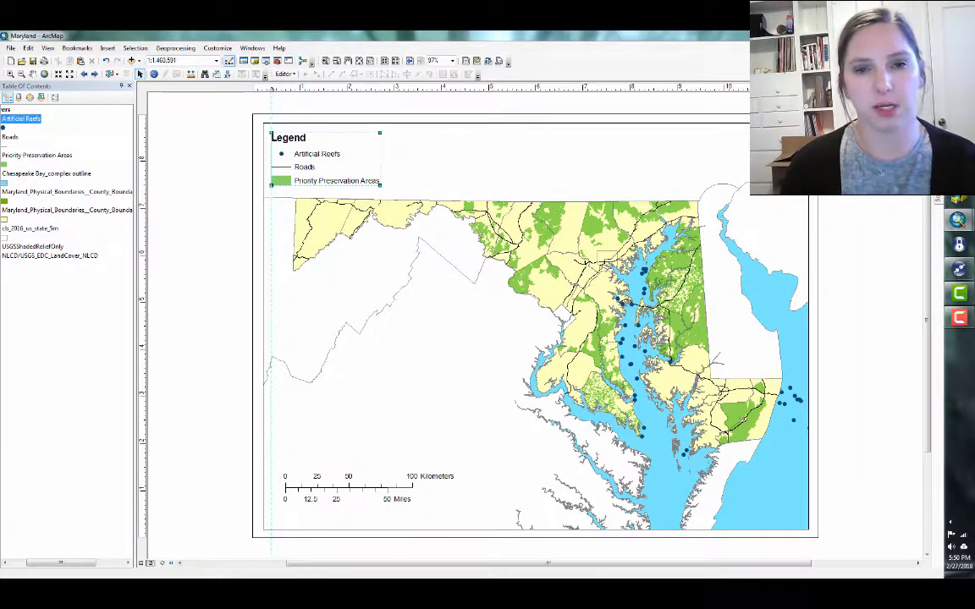
double_click(313, 167)
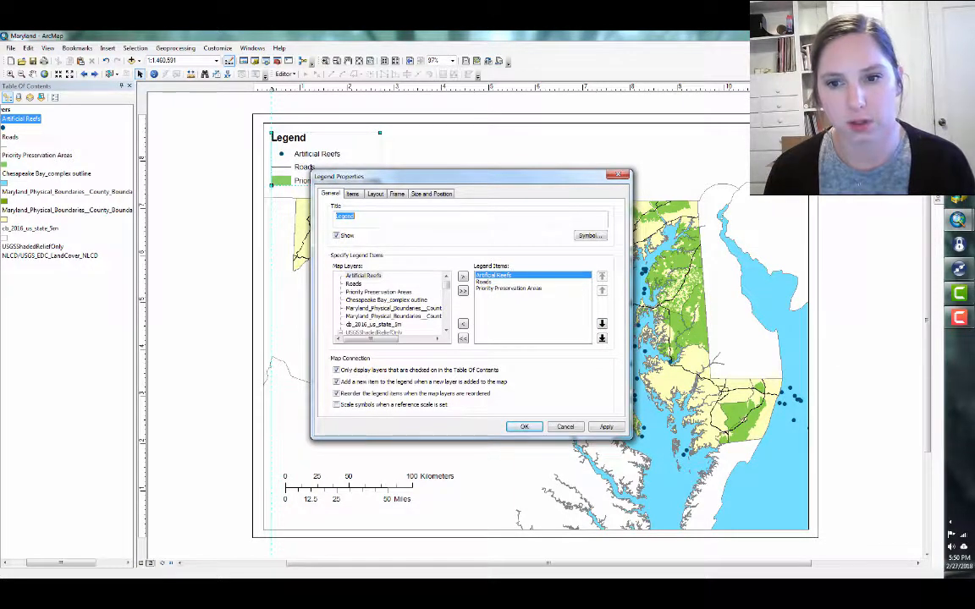
left_click(354, 216)
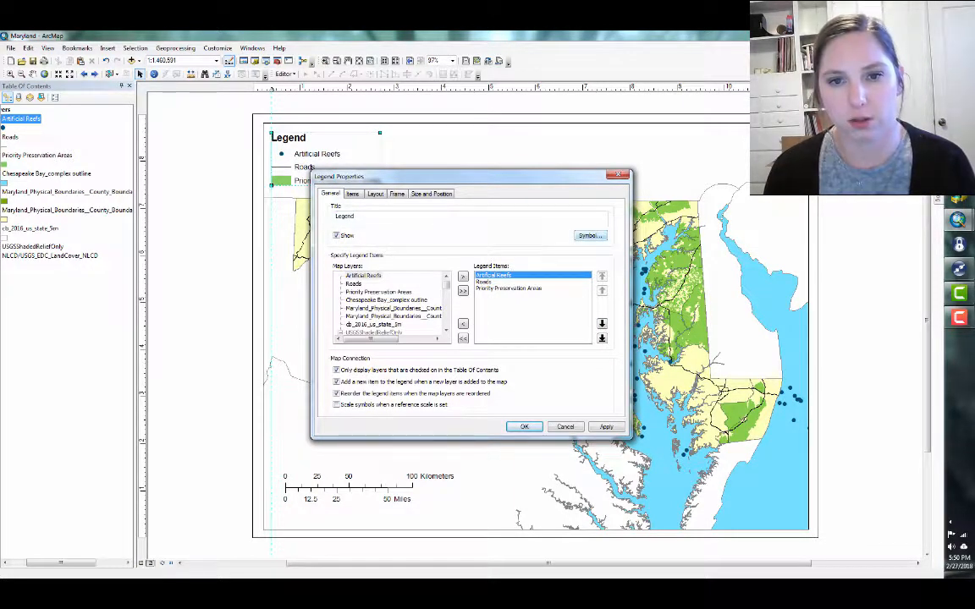
left_click(590, 235)
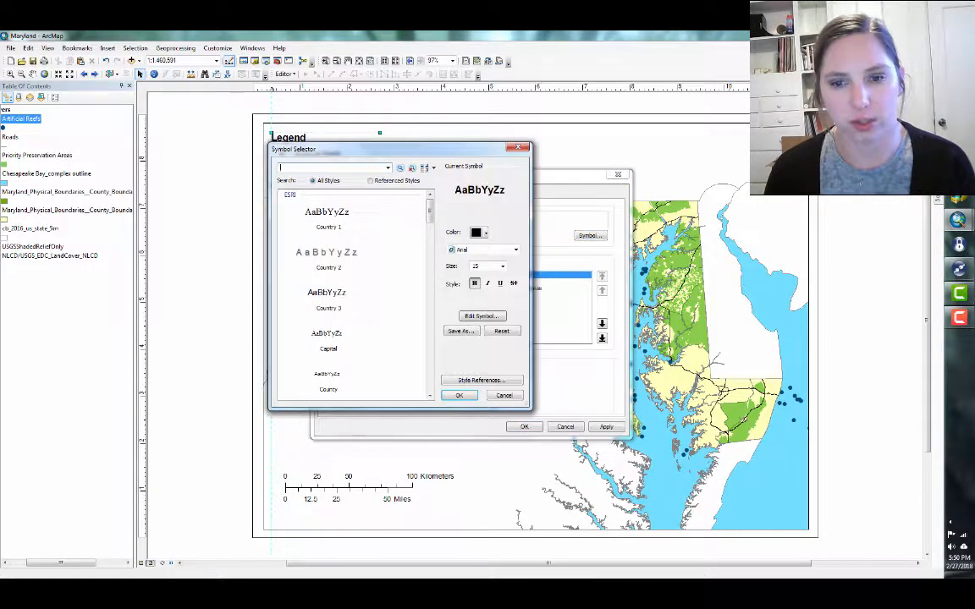
key("Return")
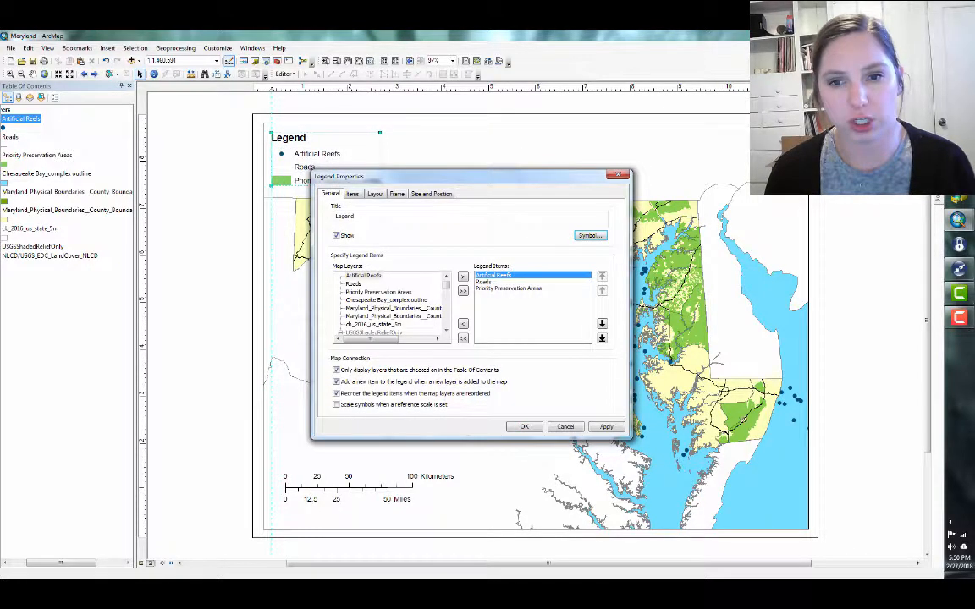
Examine the Priority Preservation Areas legend item's arrangement, appearance and label symbol settings.
left_click(508, 289)
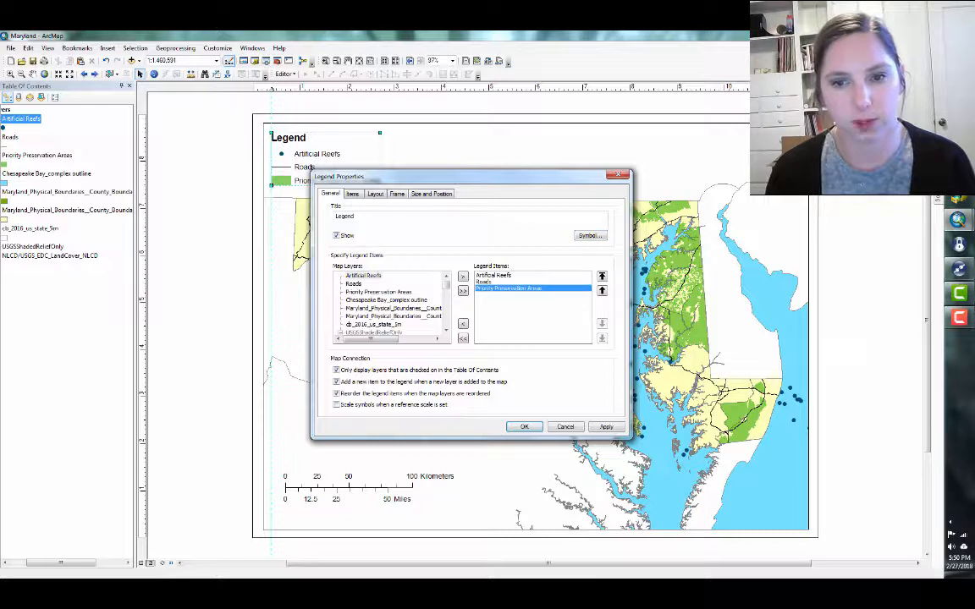
key("ctrl+Tab")
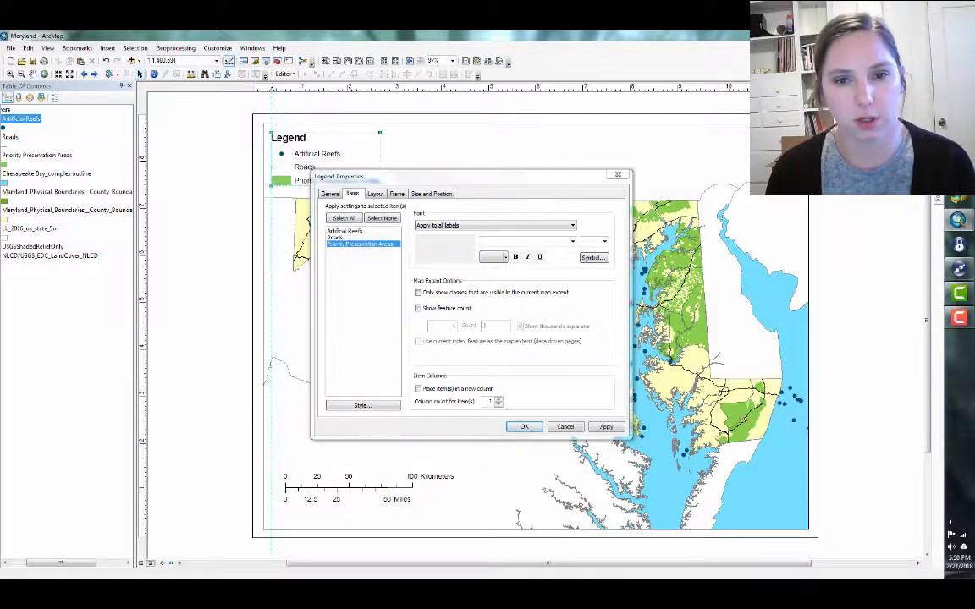
double_click(360, 244)
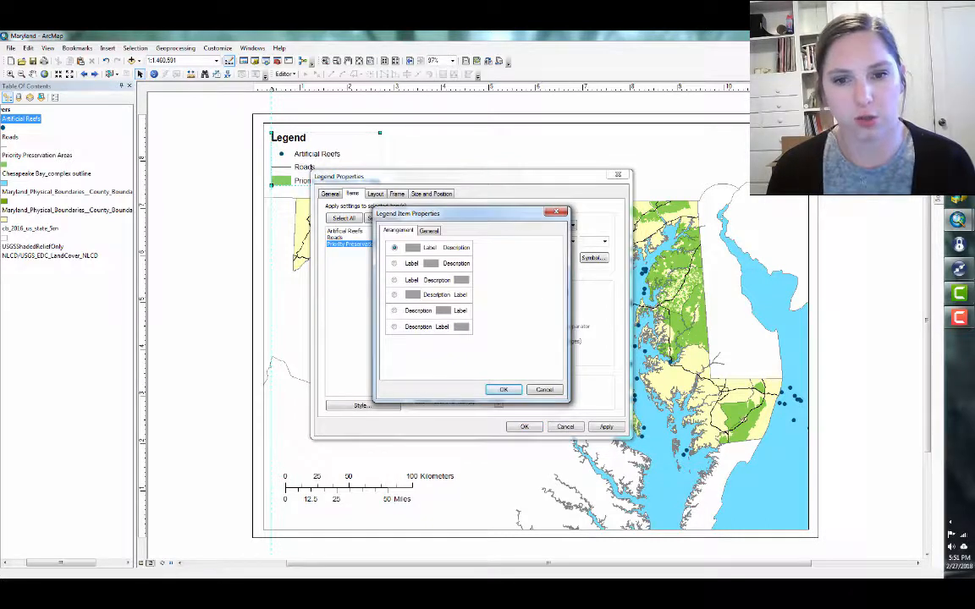
left_click(428, 230)
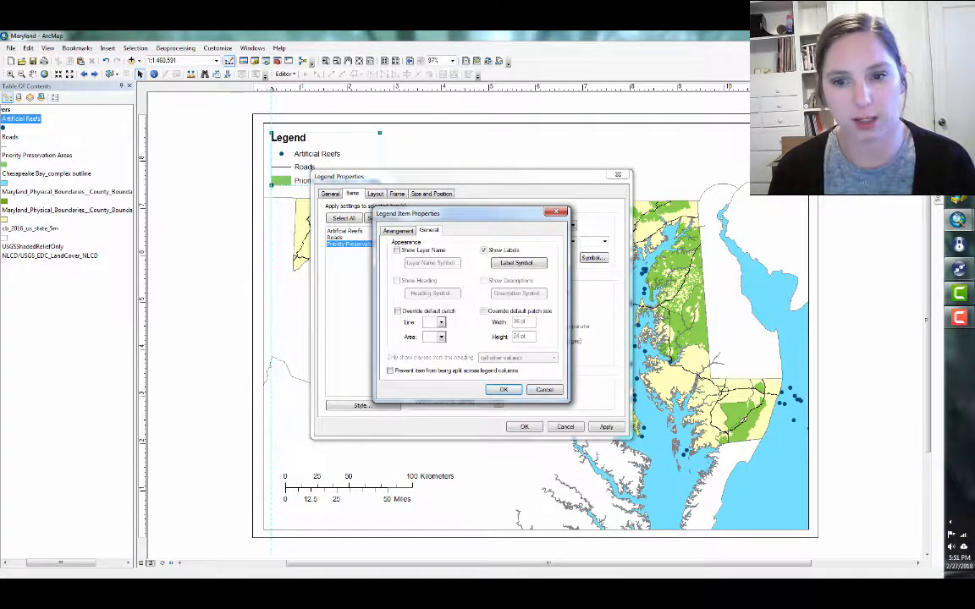
left_click(517, 263)
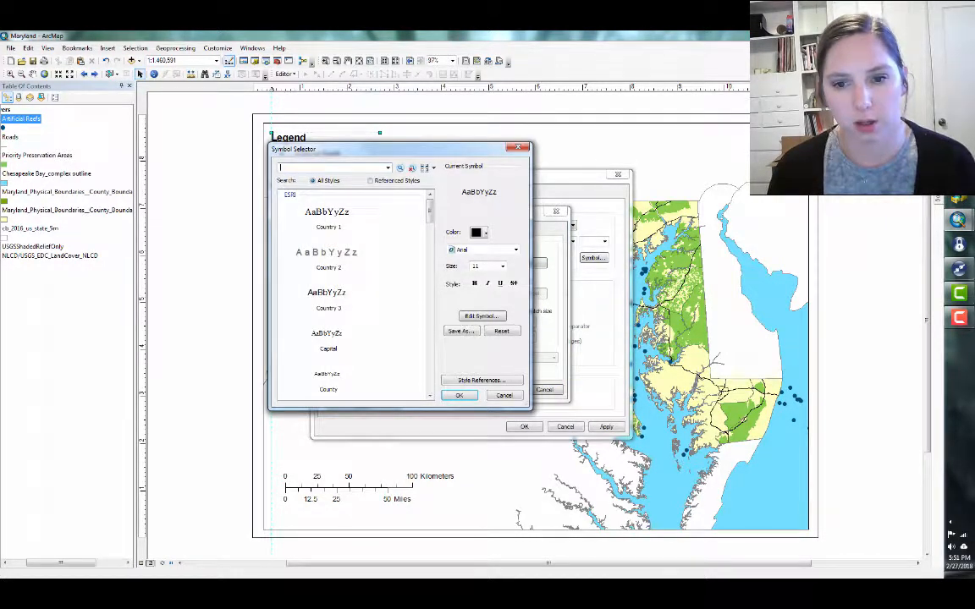
key("Return")
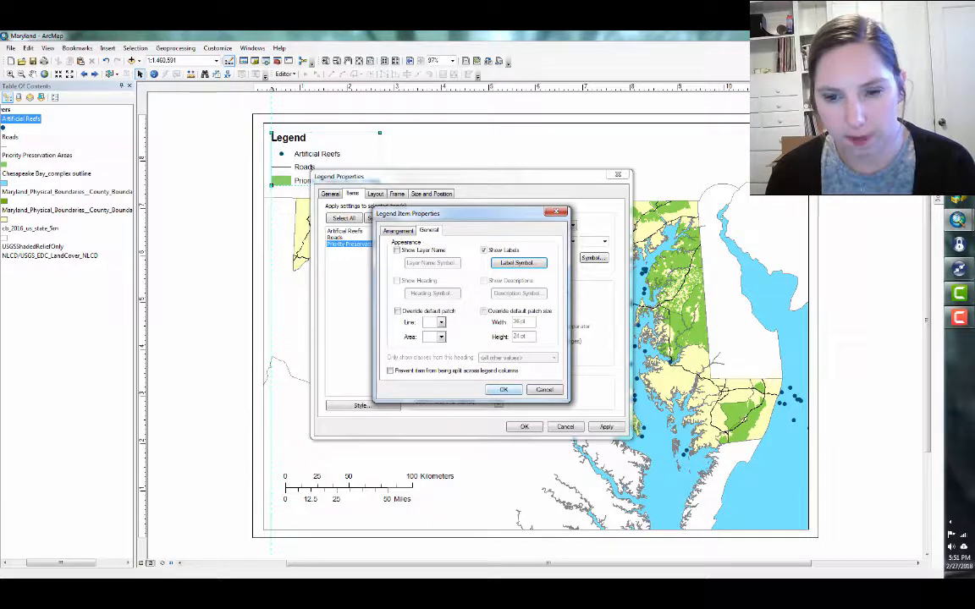
left_click(503, 389)
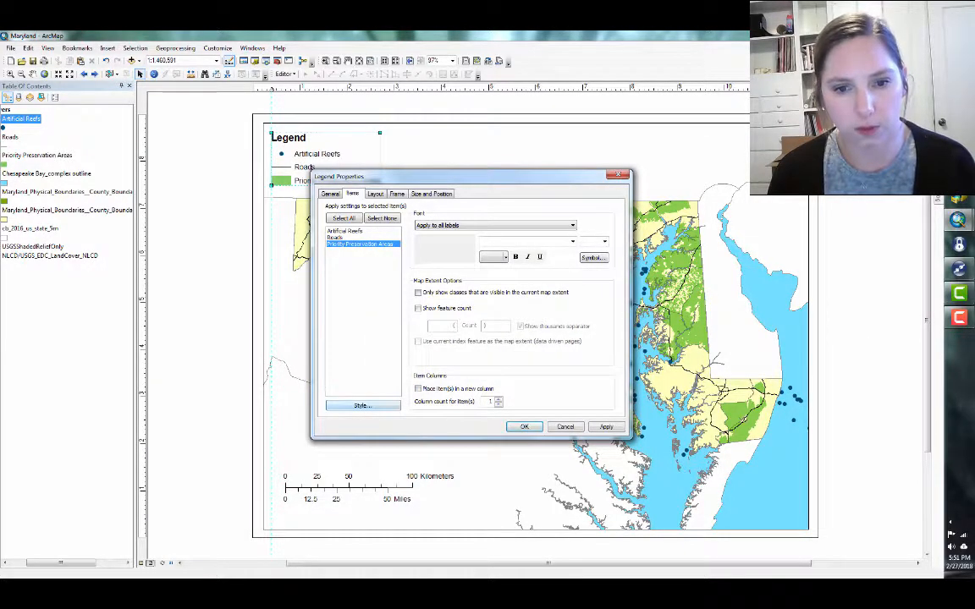
Look through the legend item styles, the text symbol and the font application options, and close the legend properties.
left_click(362, 405)
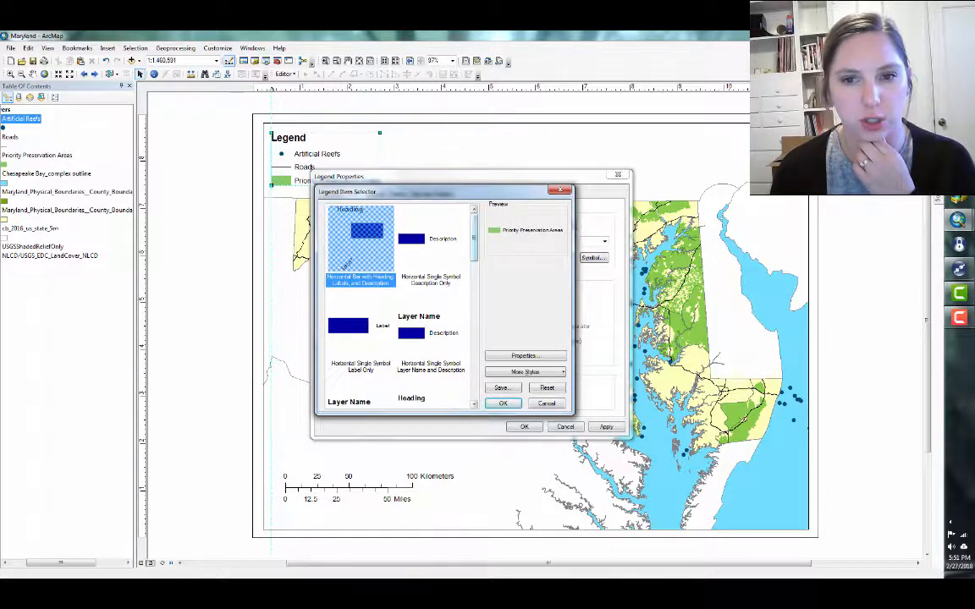
scroll(398, 304, "down", 5)
key("Return")
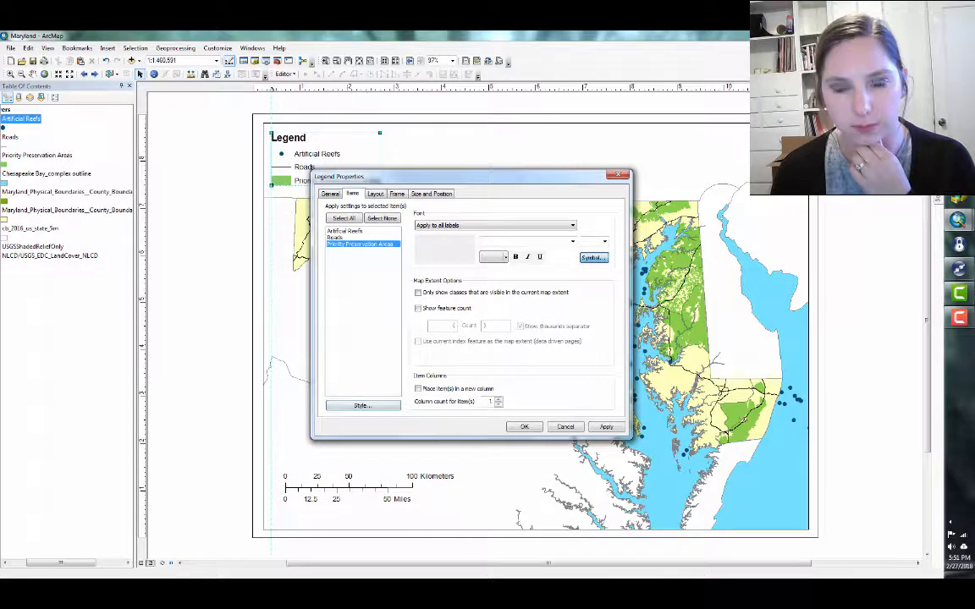
left_click(594, 257)
key("Escape")
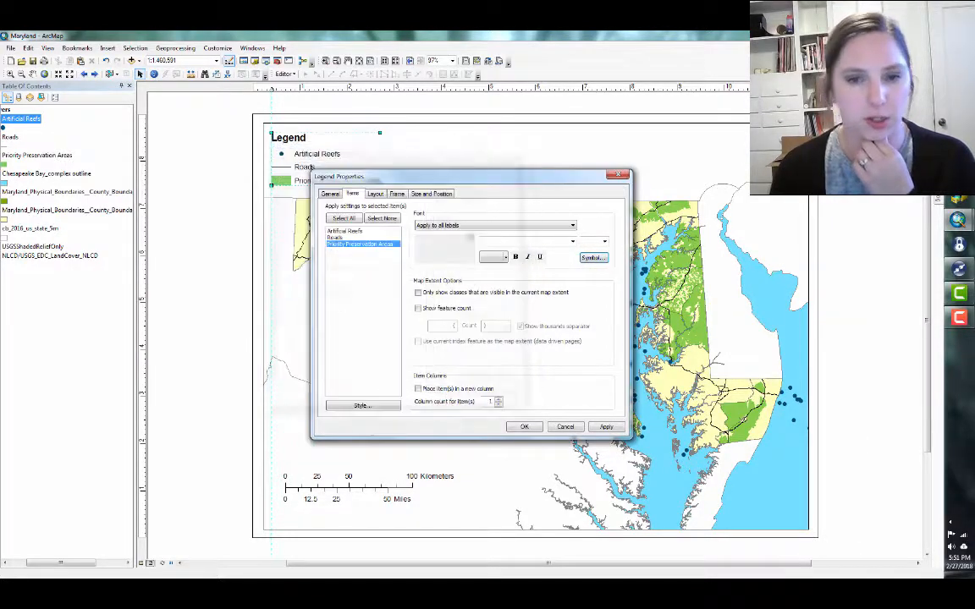
left_click(485, 225)
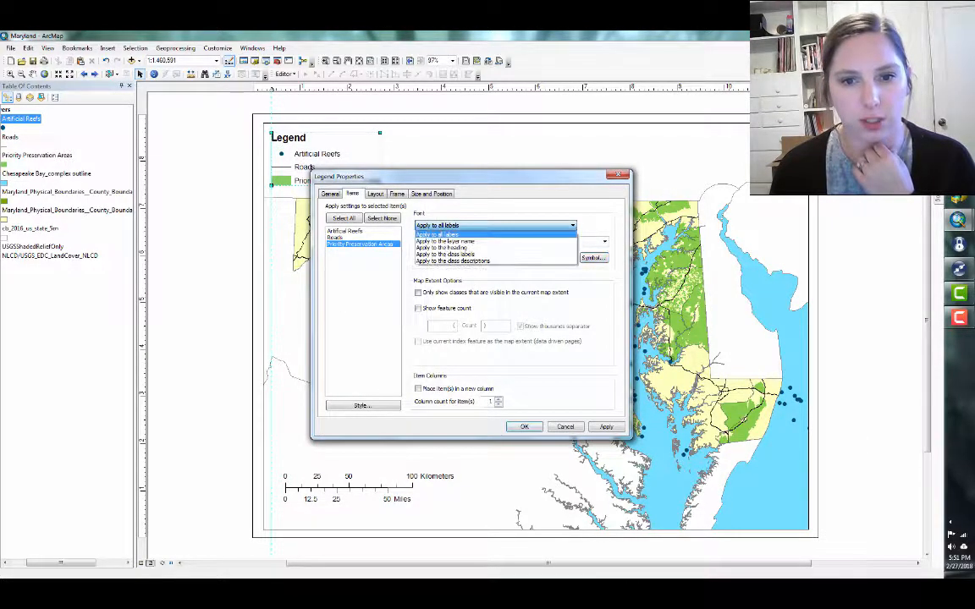
left_click(485, 225)
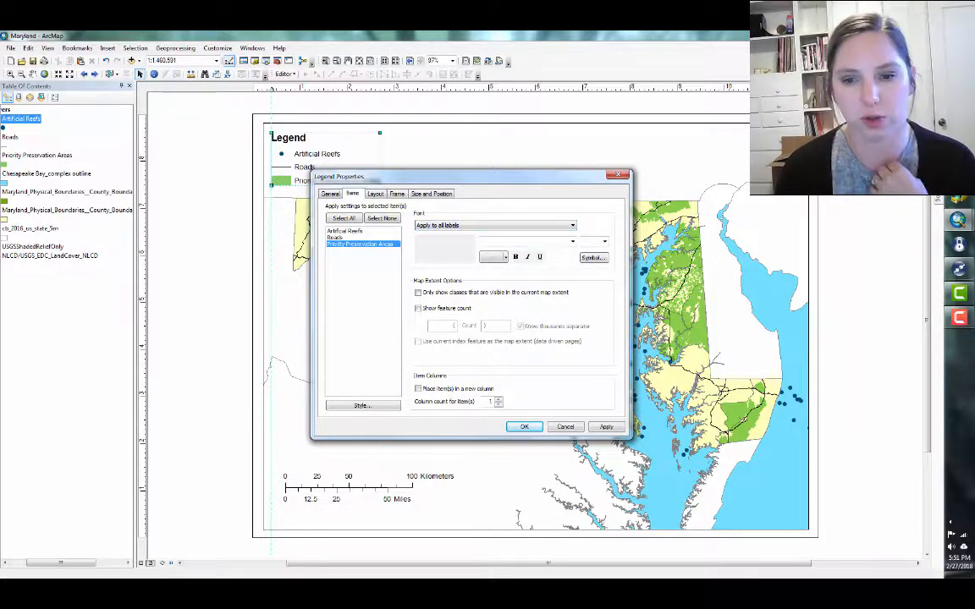
key("Return")
key("Escape")
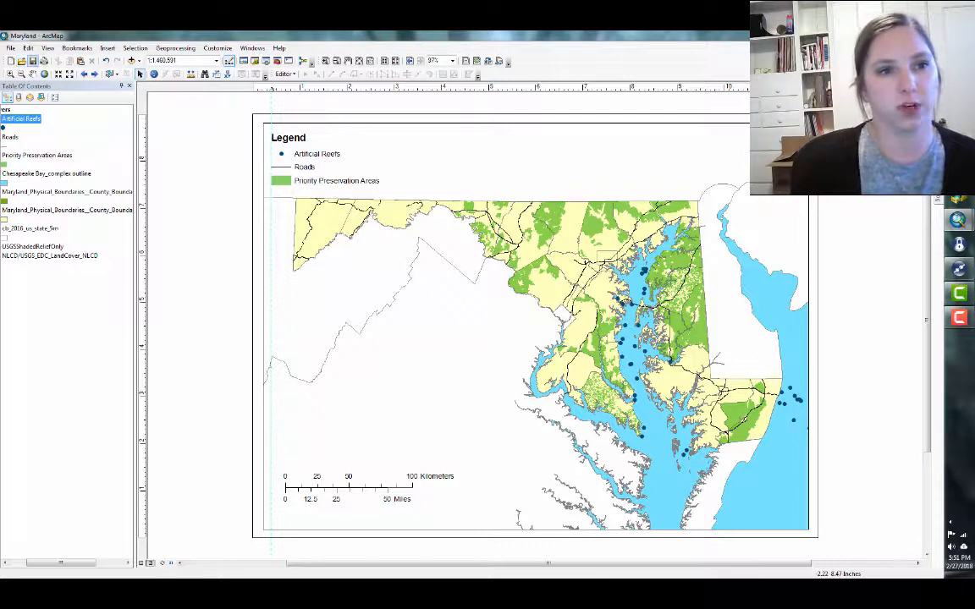
Open the Export Map settings, review the available output file types, and leave without exporting.
left_click(11, 47)
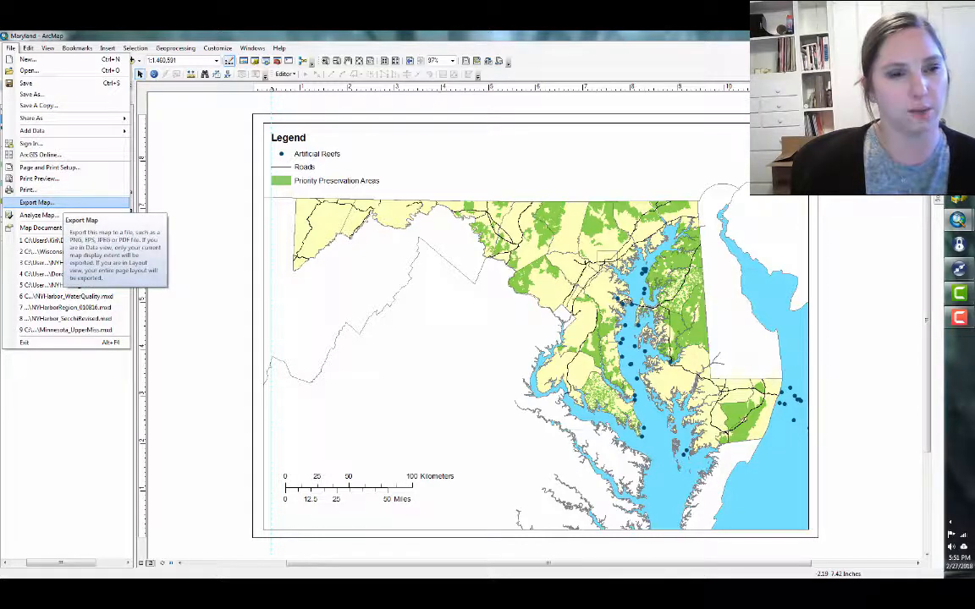
left_click(38, 203)
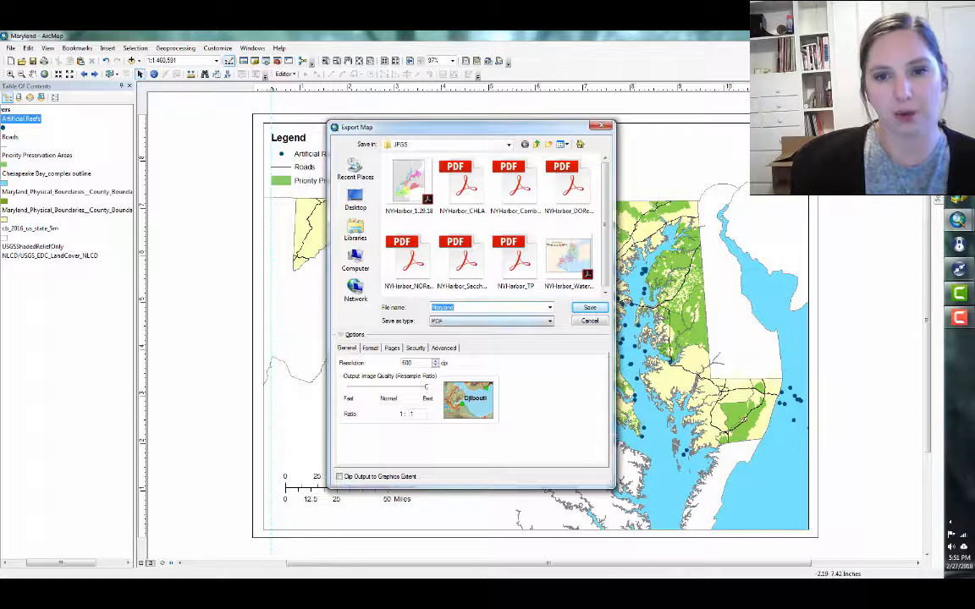
left_click(549, 321)
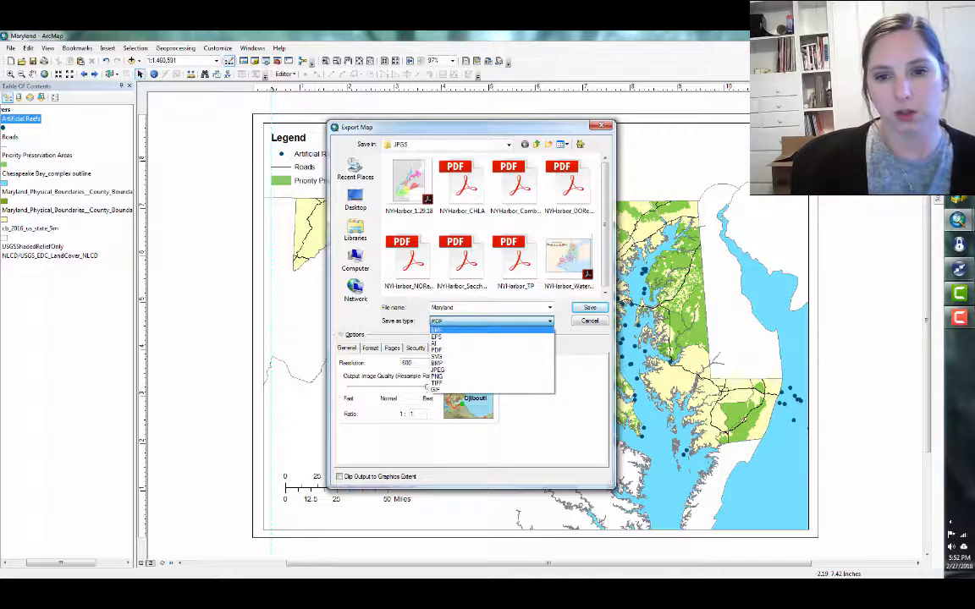
key("Escape")
key("Escape")
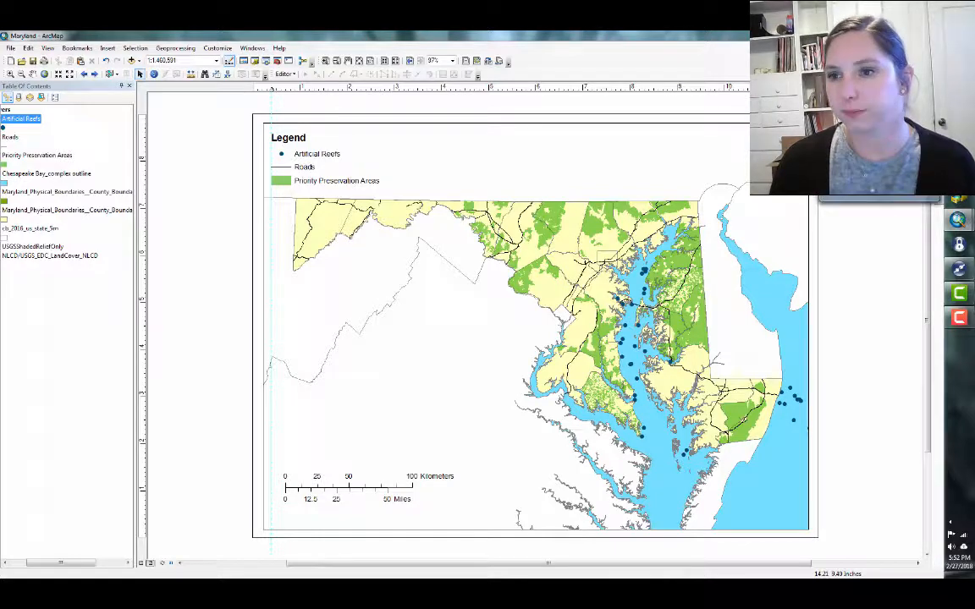
Switch to the browser and examine the featured interests and data categories on Maryland's GIS Data Catalog home page.
key("alt+Tab")
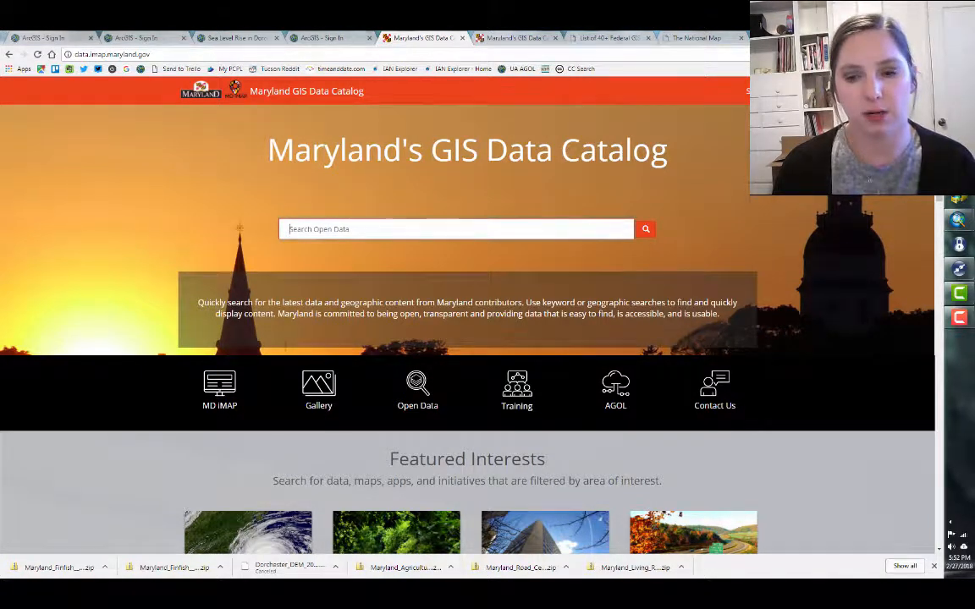
scroll(467, 339, "down", 2)
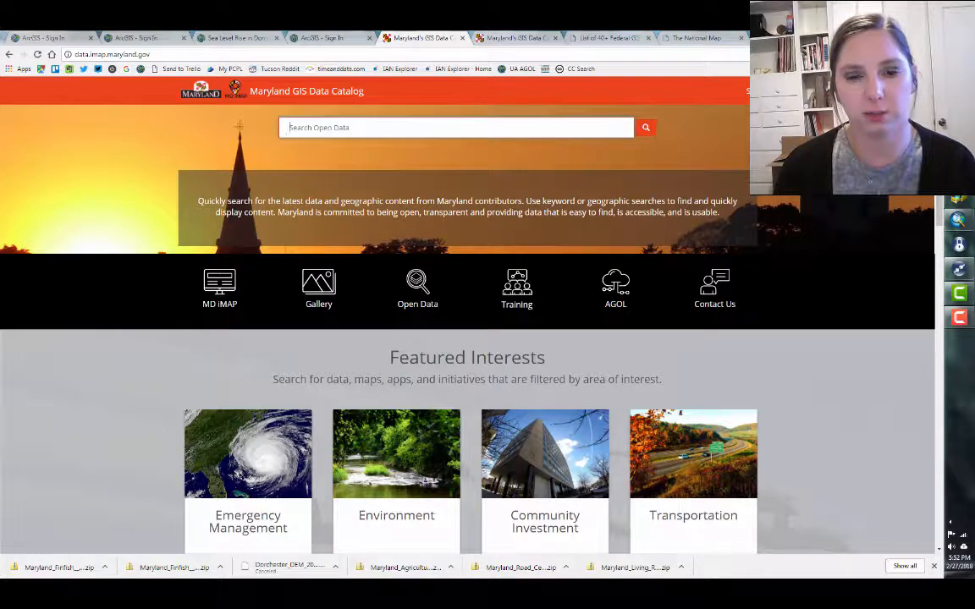
scroll(467, 339, "down", 4)
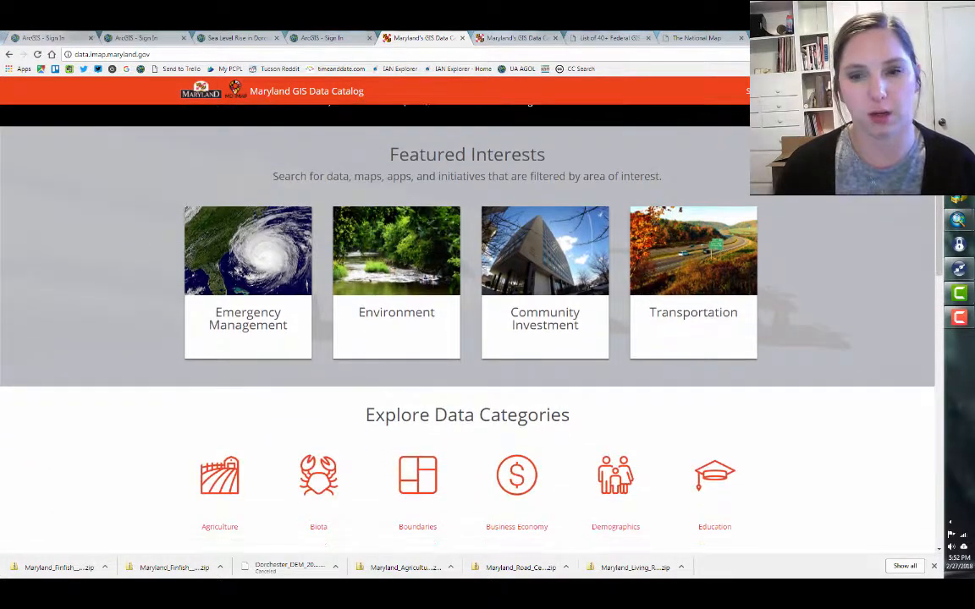
scroll(467, 338, "down", 2)
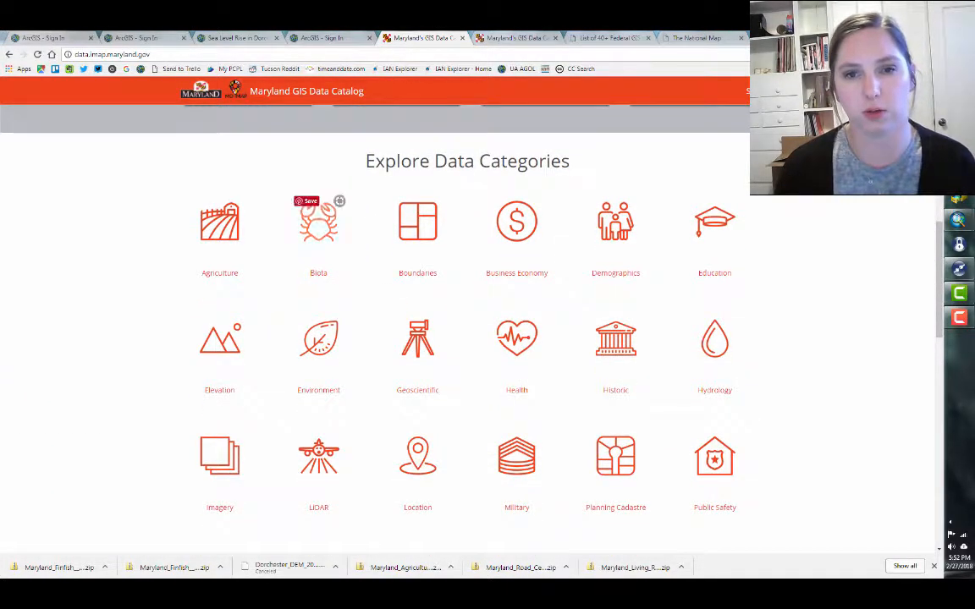
scroll(467, 339, "up", 5)
scroll(467, 338, "up", 2)
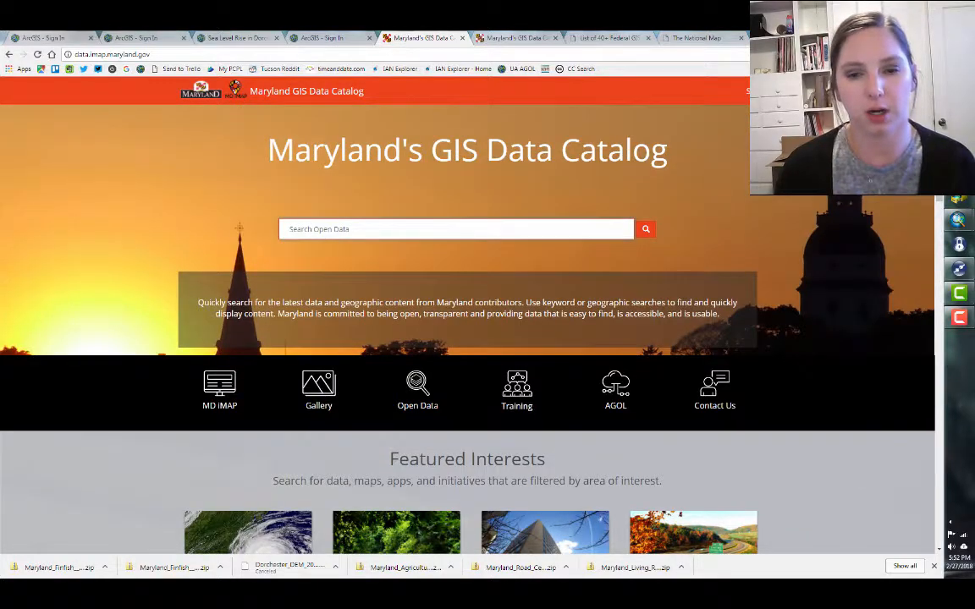
scroll(372, 469, "down", 8)
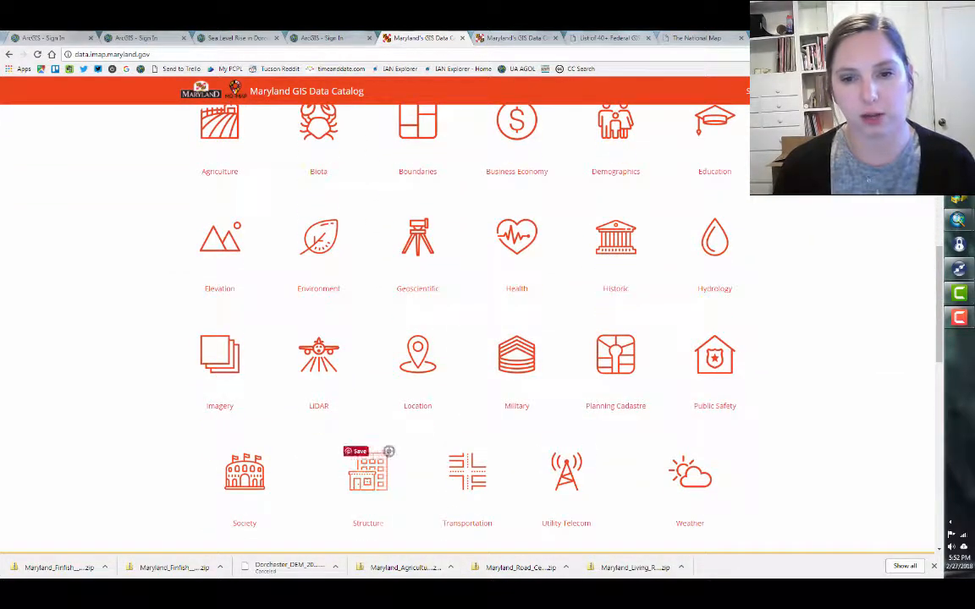
scroll(368, 470, "down", 2)
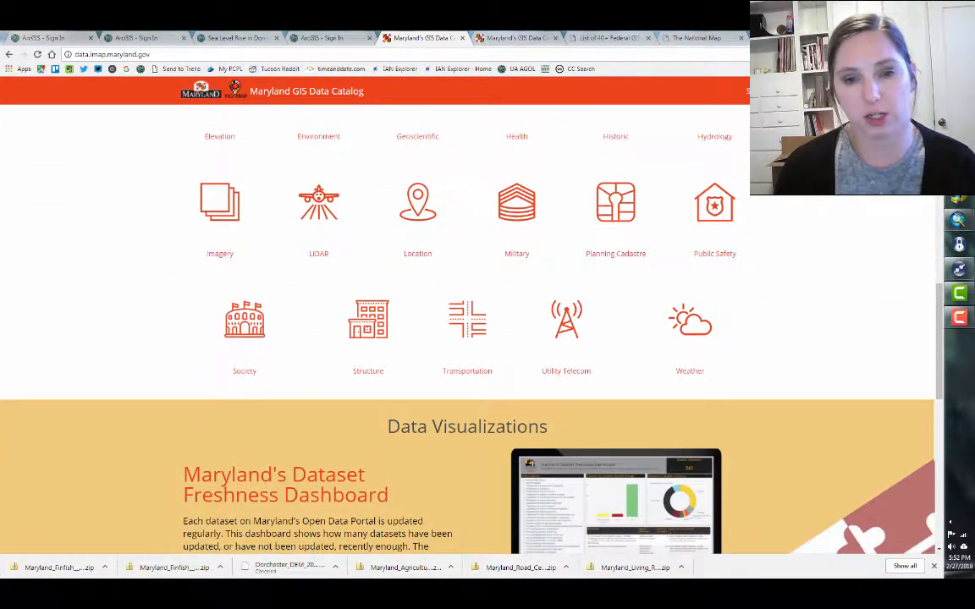
scroll(467, 338, "up", 3)
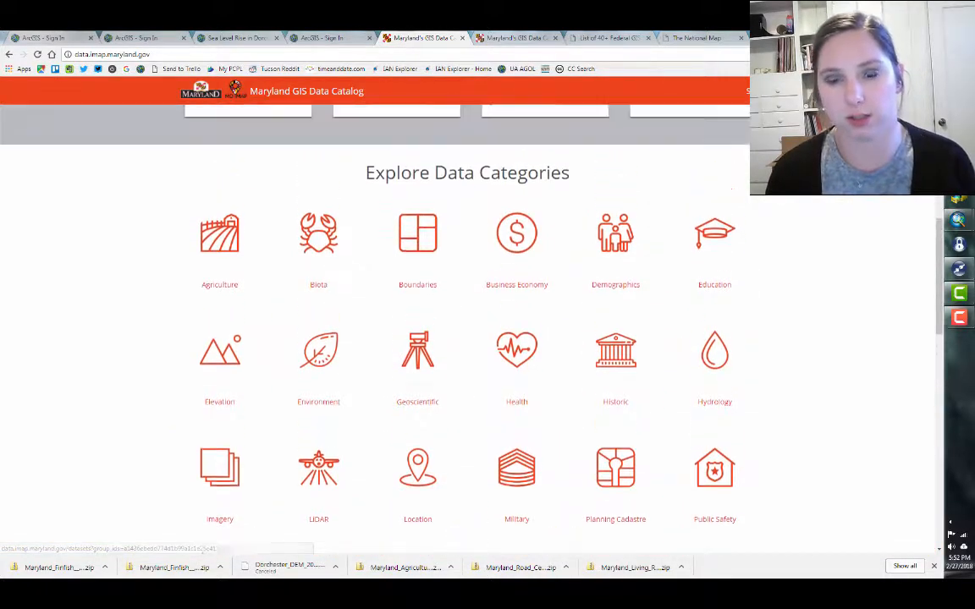
Look over the Maryland GIS Data Catalog home page, the USGS TNM Download viewer and The National Map's data download and visualization services.
scroll(468, 338, "up", 6)
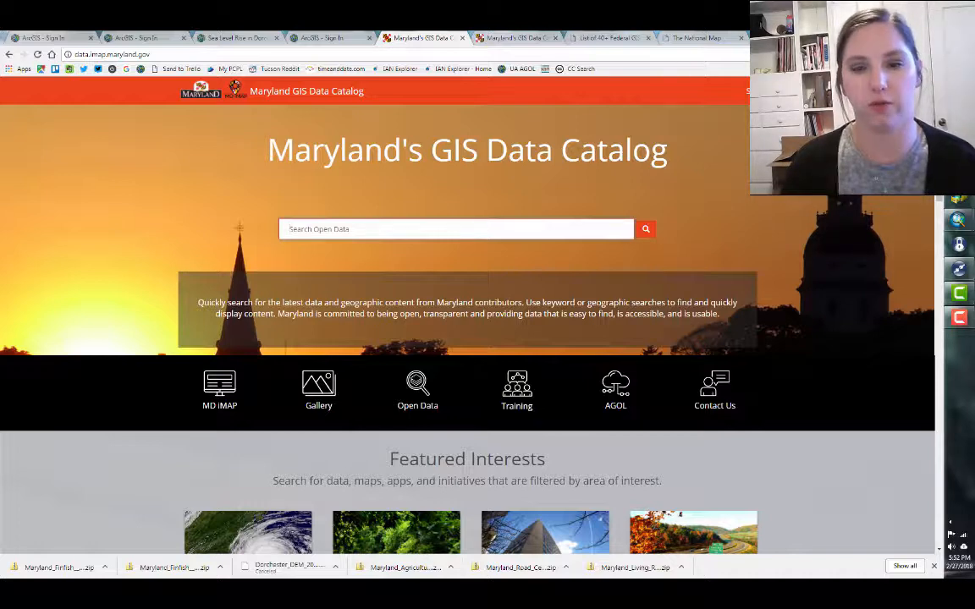
key("ctrl+Tab")
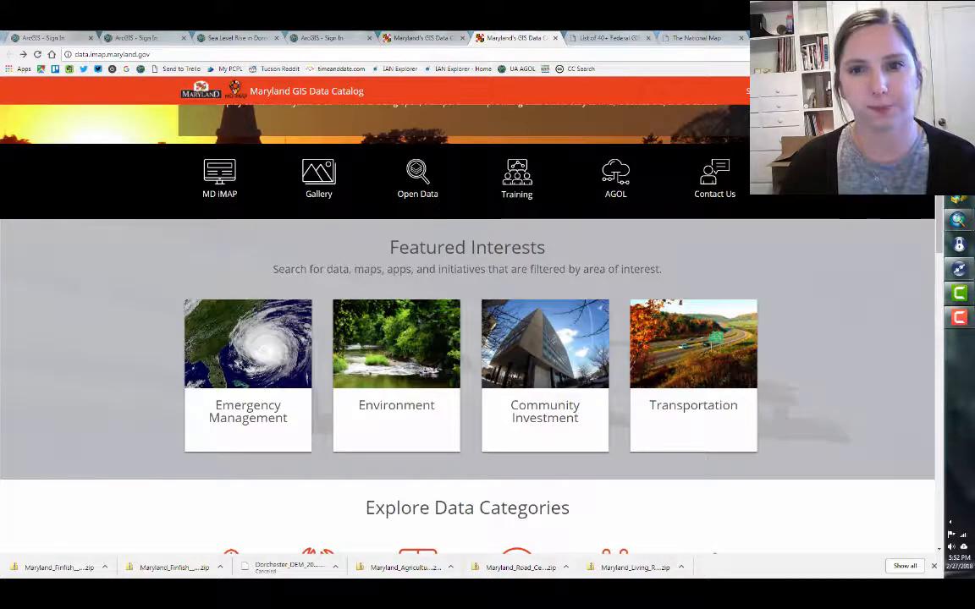
key("ctrl+Tab")
key("ctrl+Tab")
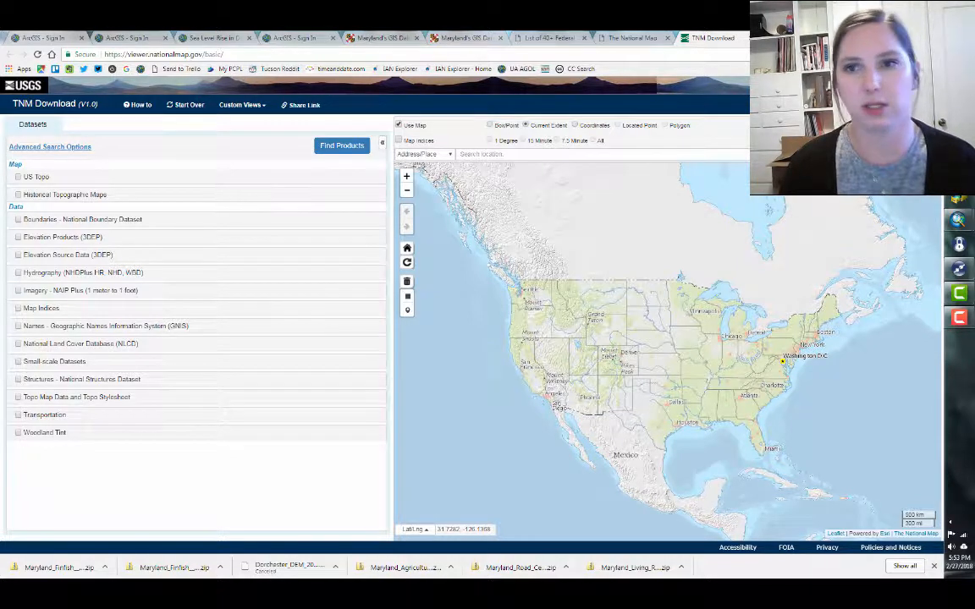
left_click(631, 37)
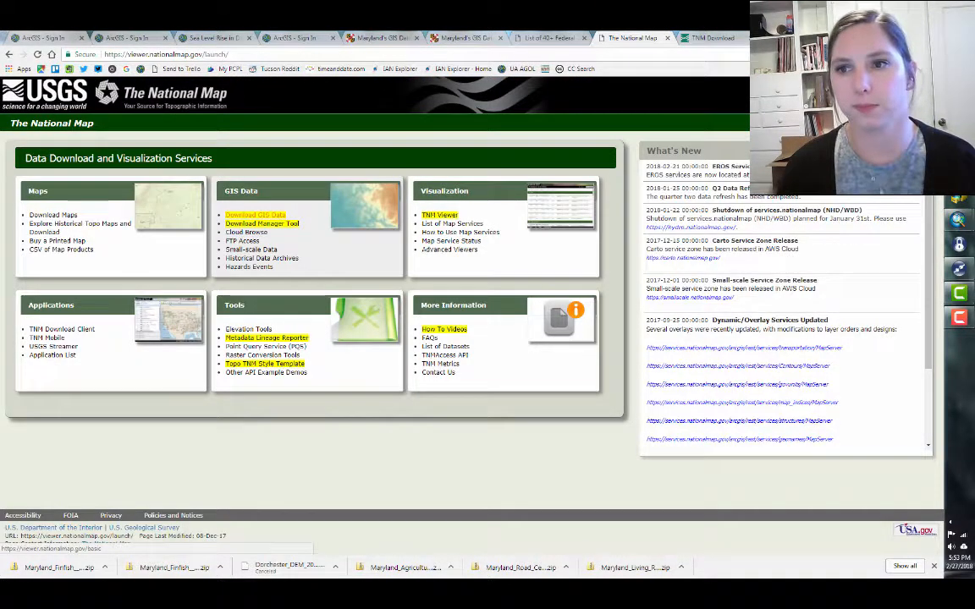
Examine the maps and geographic data products on the Census Bureau's Geography Maps & Data page, and switch back to ArcMap.
key("ctrl+shift+Tab")
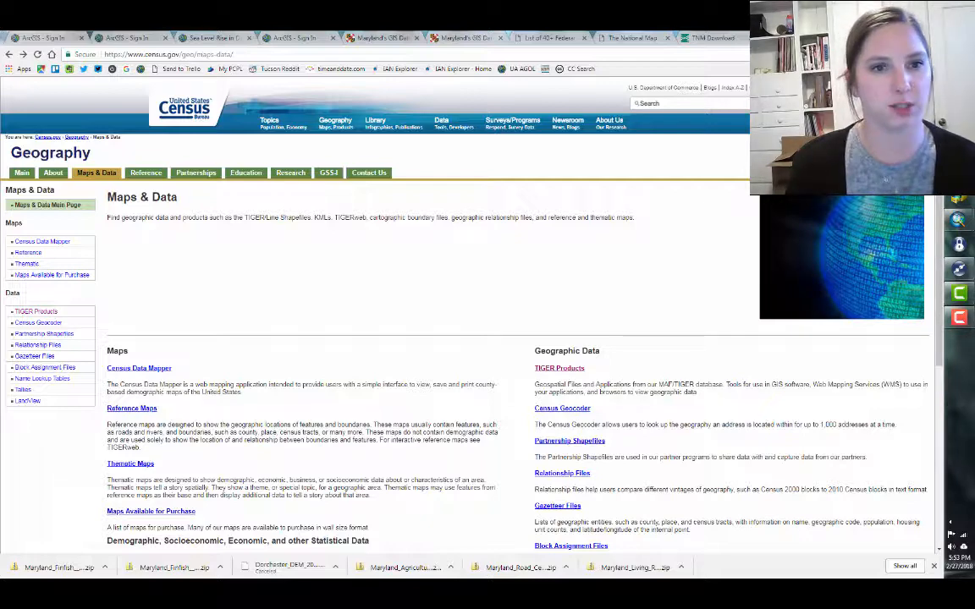
scroll(466, 313, "down", 5)
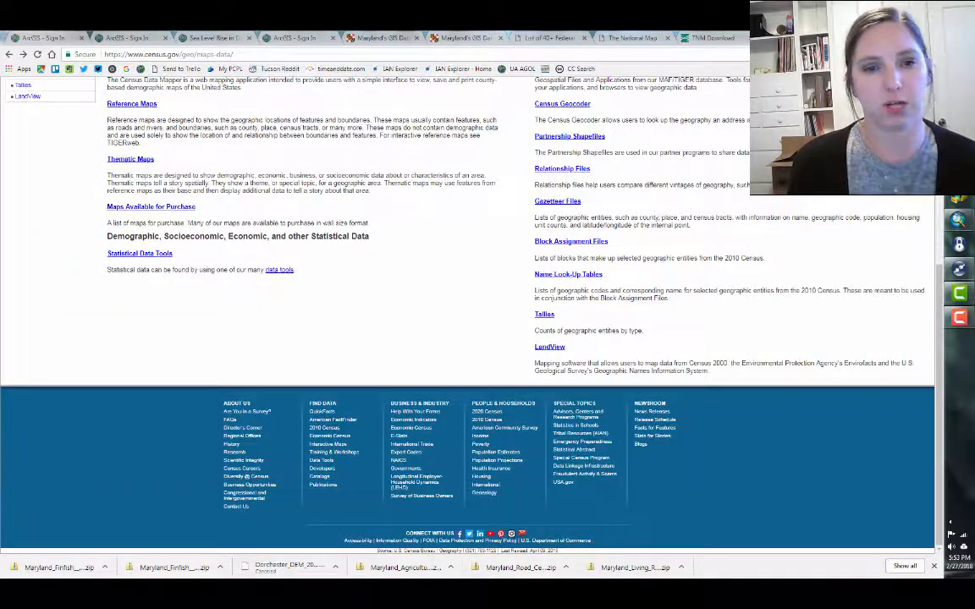
scroll(466, 313, "up", 2)
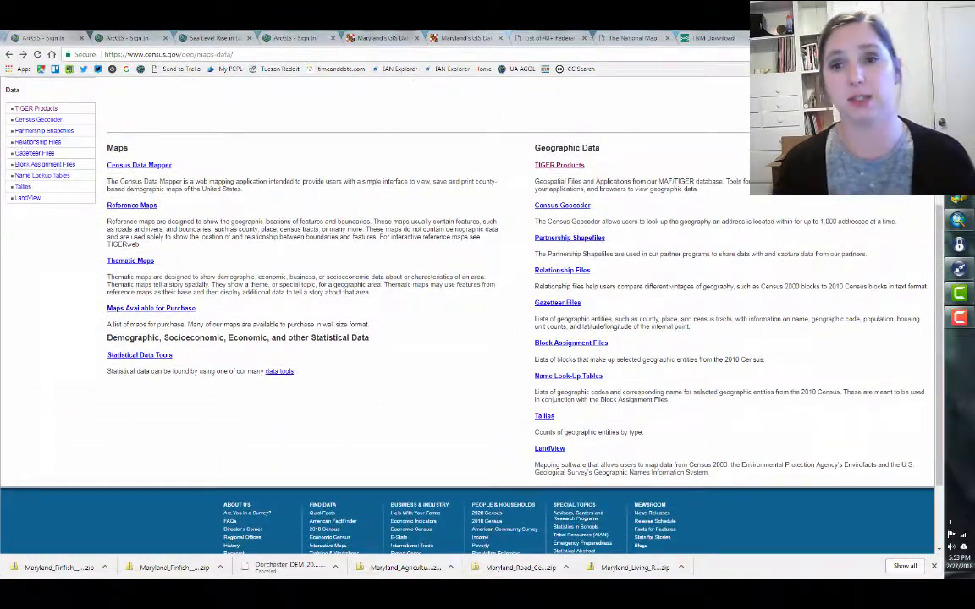
scroll(466, 313, "up", 4)
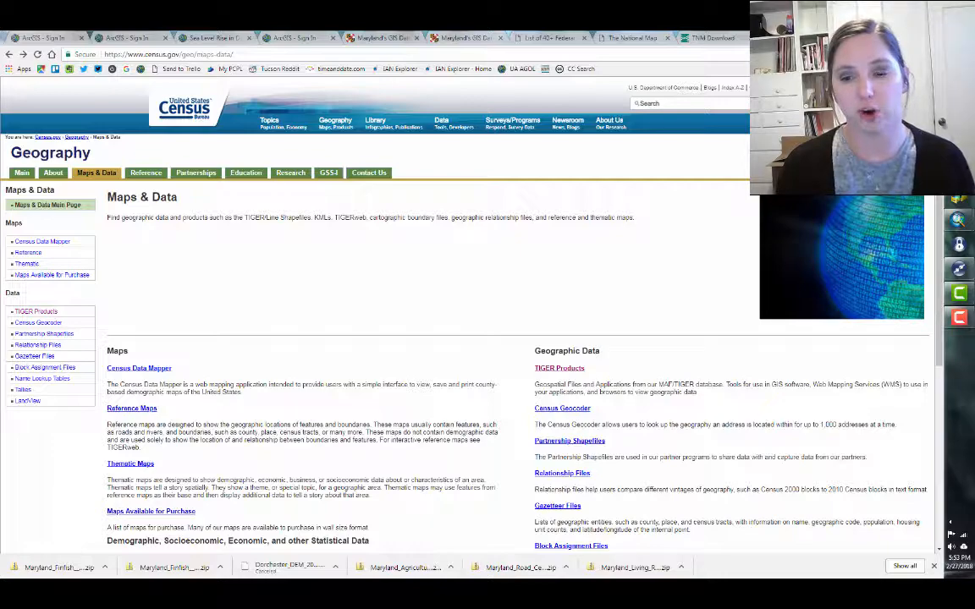
scroll(465, 338, "down", 4)
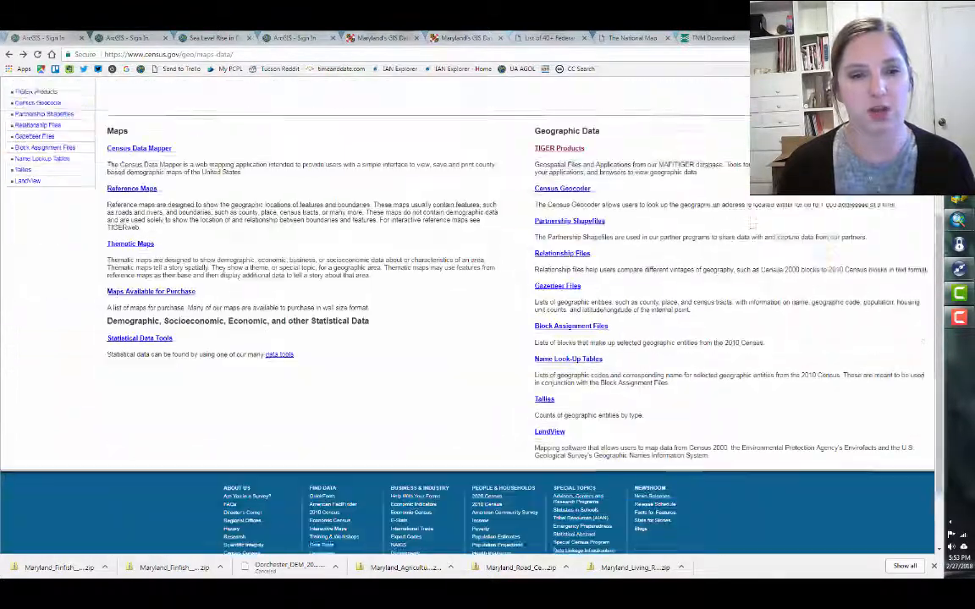
scroll(466, 279, "down", 1)
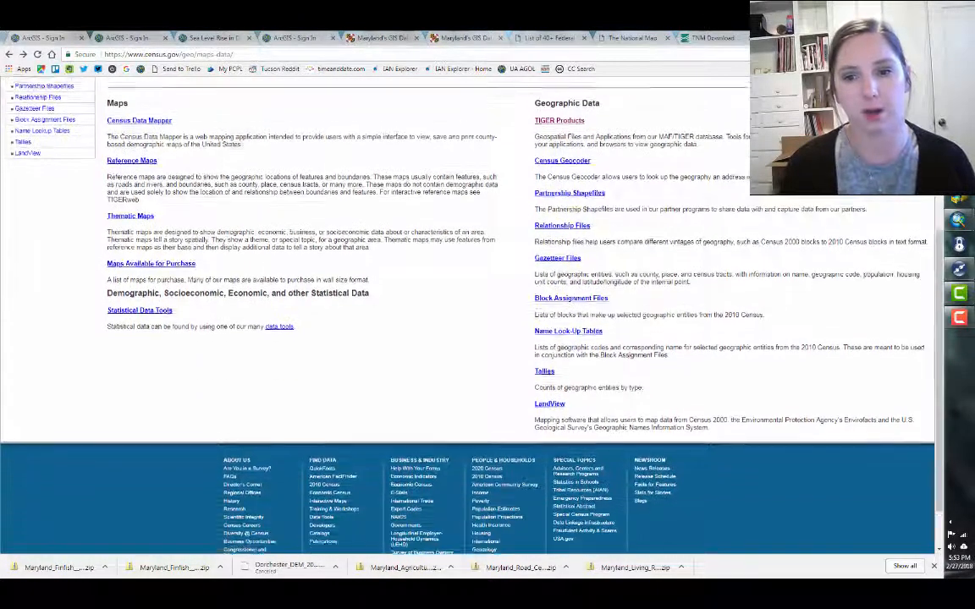
scroll(465, 338, "up", 4)
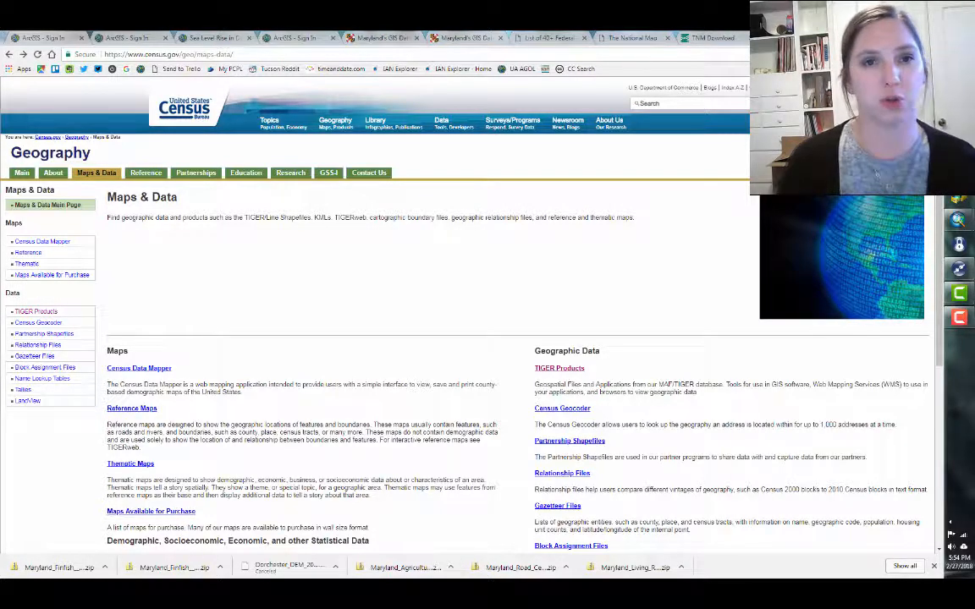
key("alt+Tab")
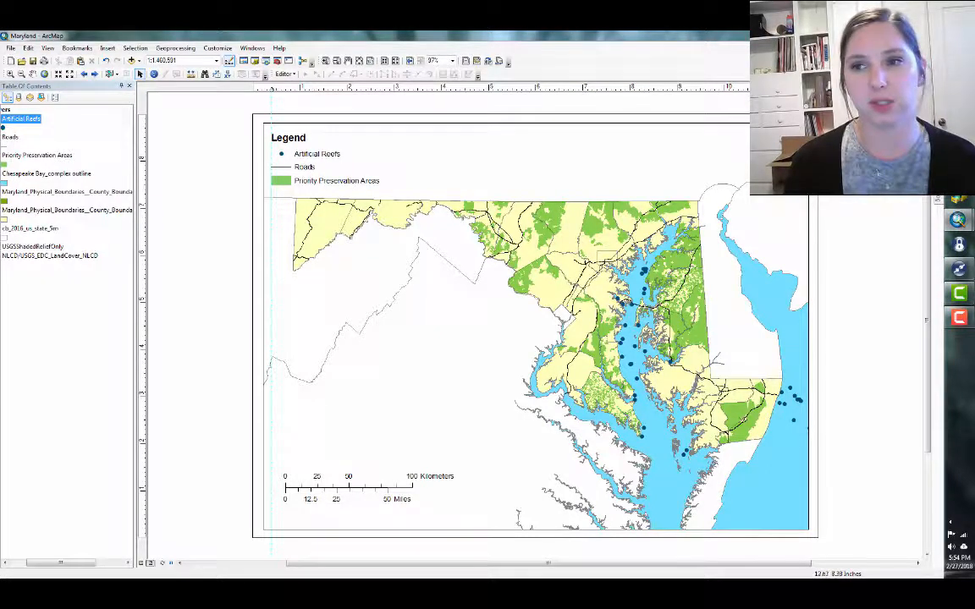